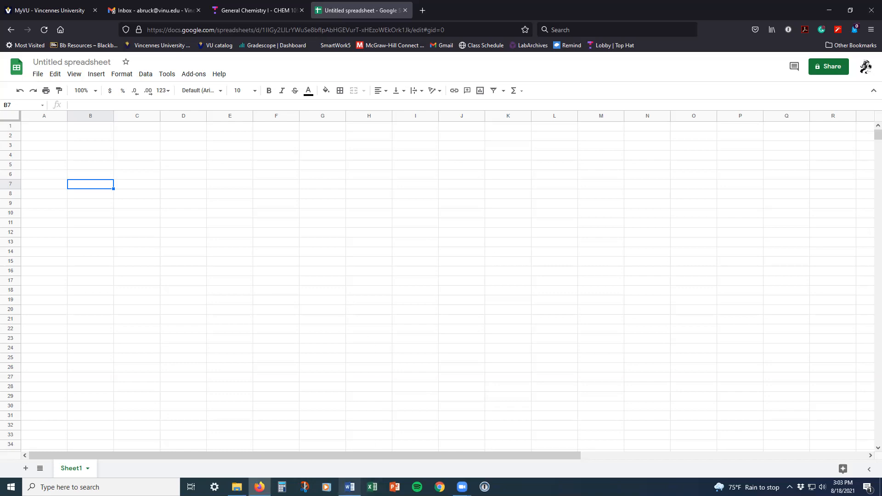
- Switch to the Word graphing assignment and copy the entire temperature and solubility table from exercise 1
mouse_move(349, 487)
left_click(352, 438)
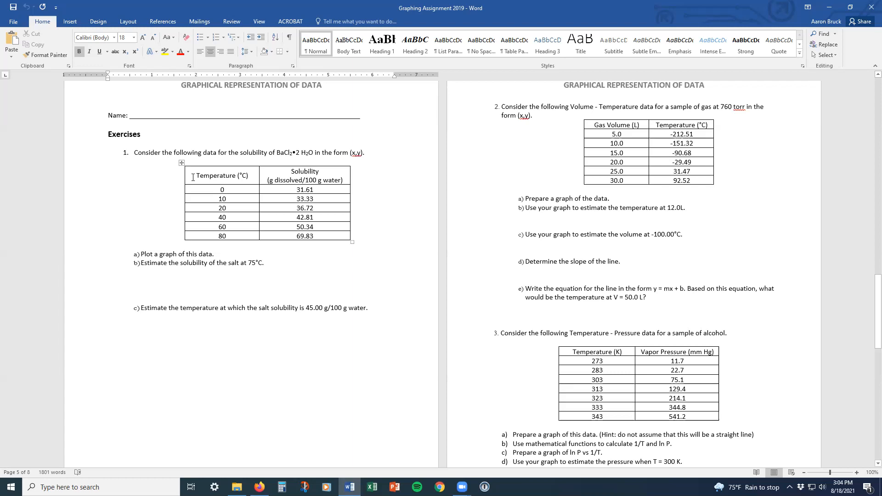
left_click_drag(193, 177, 319, 237)
key("ctrl+c")
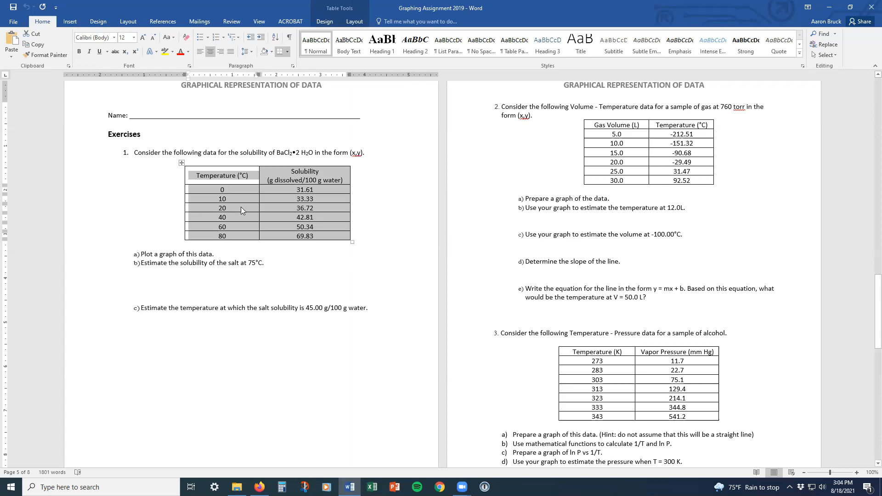
left_click(37, 45)
- Switch back to the Google Sheets spreadsheet, paste the table at cell A1, and fit columns A and B to their contents
key("alt+Tab")
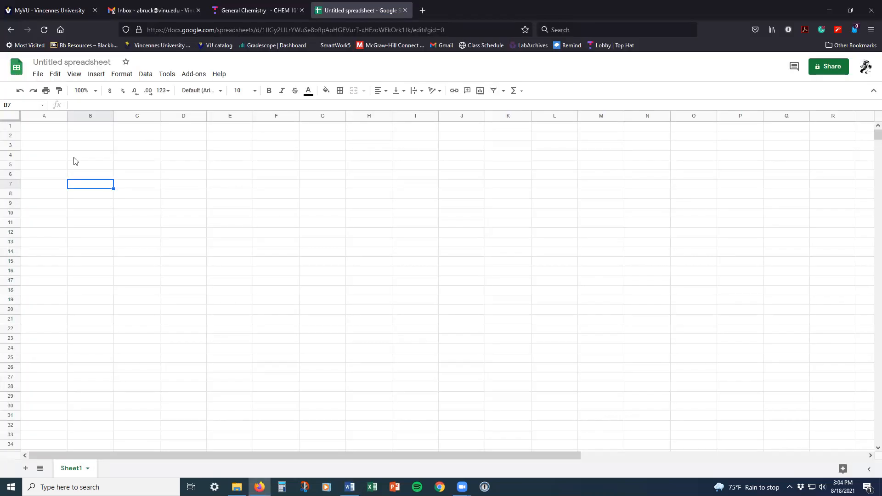
left_click(57, 129)
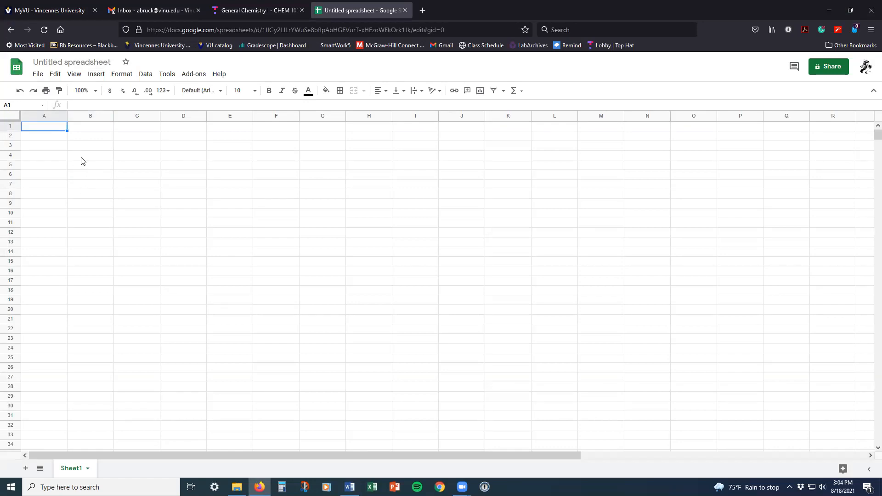
key("ctrl+v")
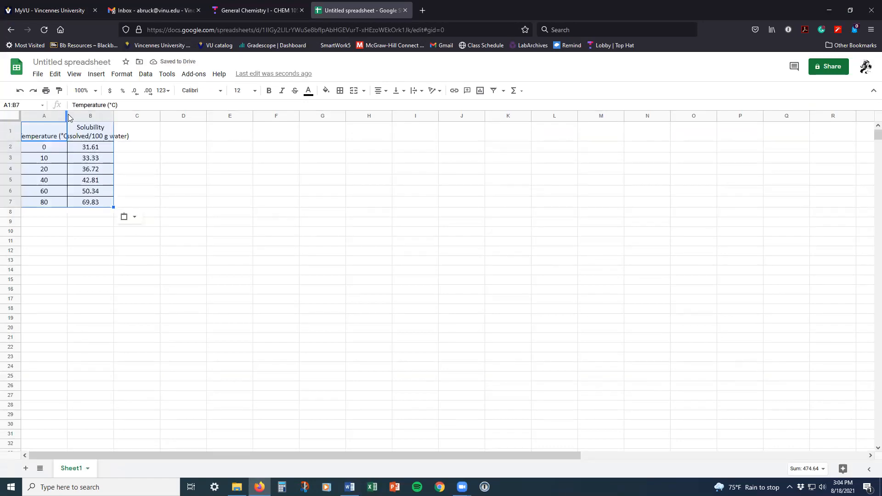
double_click(67, 116)
double_click(121, 114)
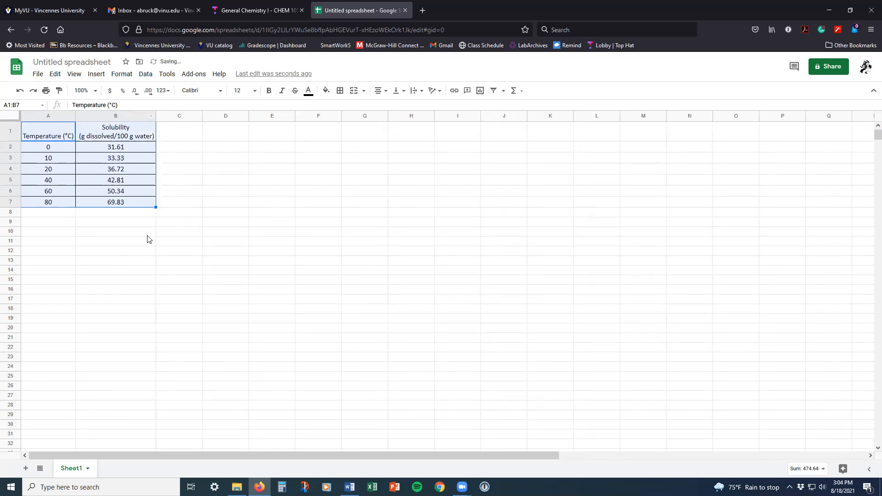
left_click(147, 234)
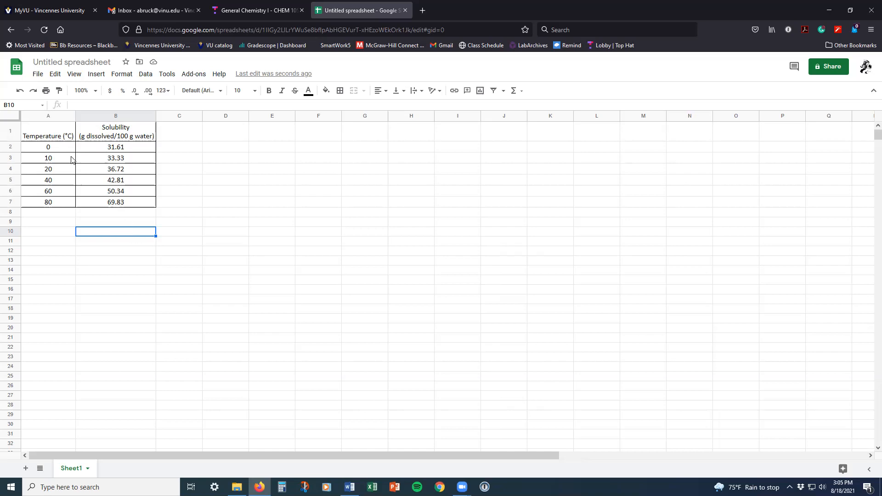
- Insert a chart from the temperature and solubility data in A1:B7, including the headers
left_click(53, 148)
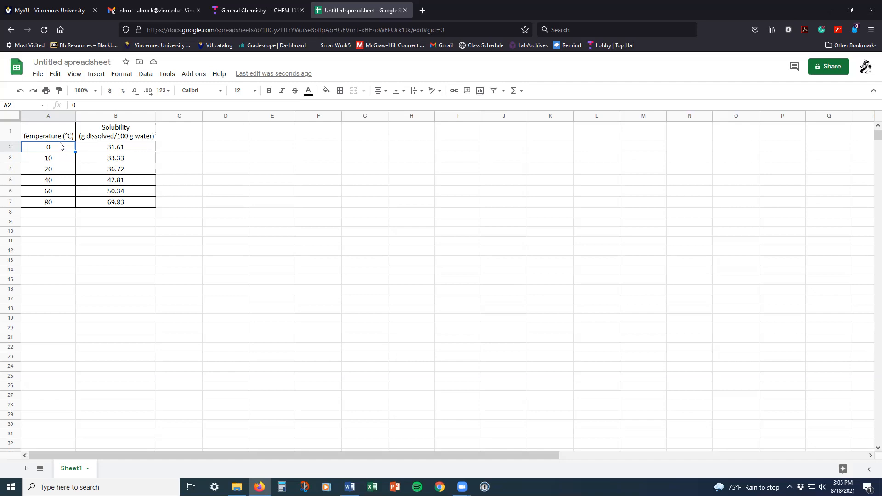
left_click_drag(59, 134, 161, 208)
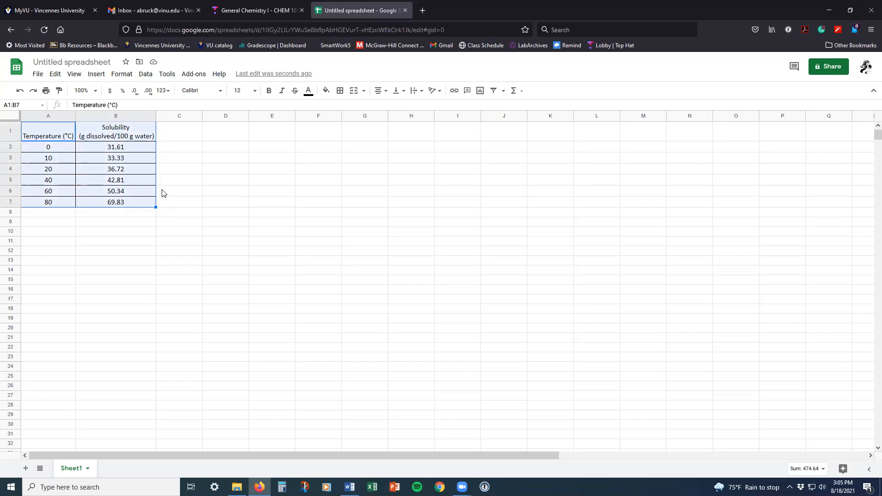
left_click(97, 75)
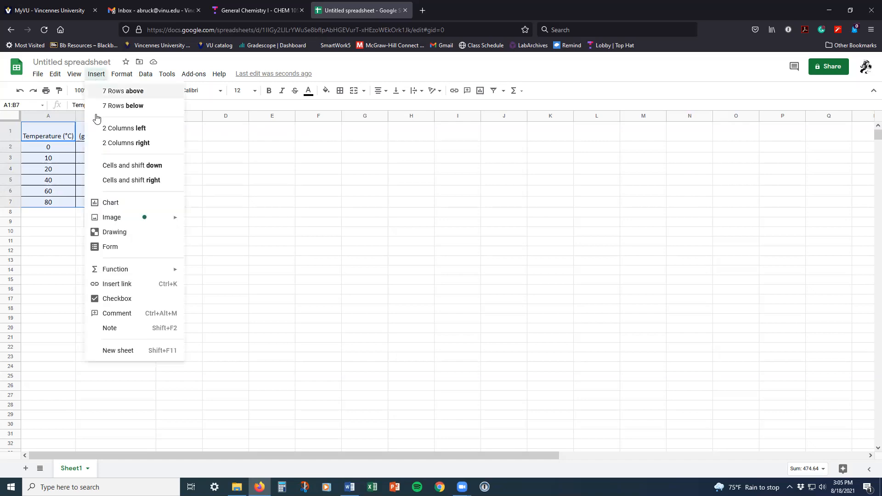
left_click(116, 205)
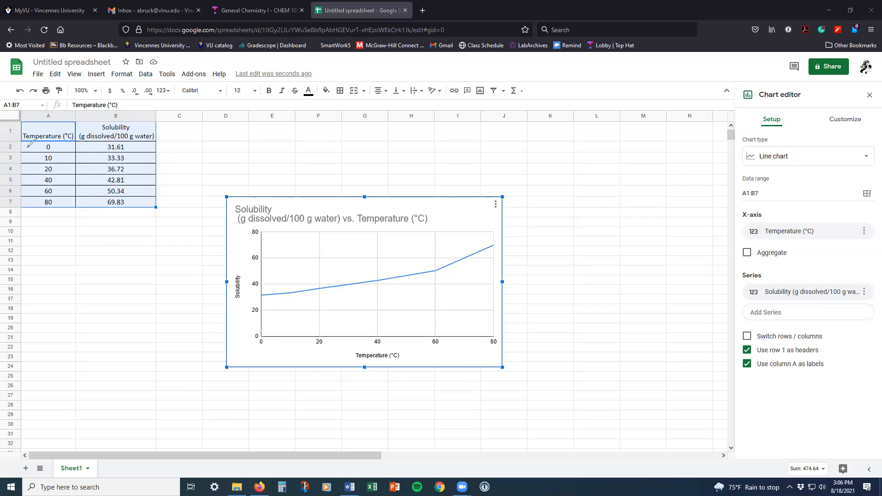
- Annotate the temperature column with an X and a horizontal arrow, and the solubility column with a Y and an upward arrow
mouse_move(44, 216)
left_mouse_down()
mouse_move(52, 228)
mouse_move(41, 233)
mouse_move(67, 257)
left_mouse_up()
left_click(29, 255)
mouse_move(109, 212)
left_mouse_down()
mouse_move(111, 220)
mouse_move(116, 213)
mouse_move(113, 234)
mouse_move(135, 241)
mouse_move(137, 267)
left_mouse_up()
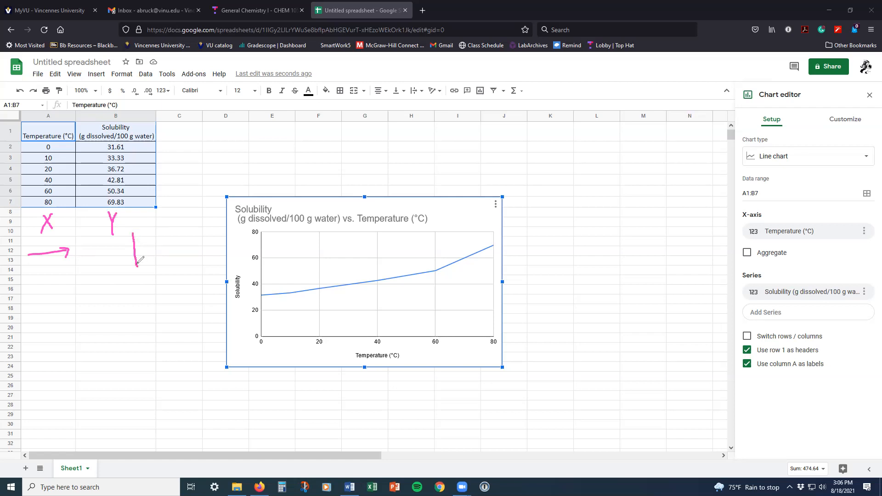
mouse_move(133, 234)
left_mouse_down()
mouse_move(129, 241)
mouse_move(139, 241)
left_mouse_up()
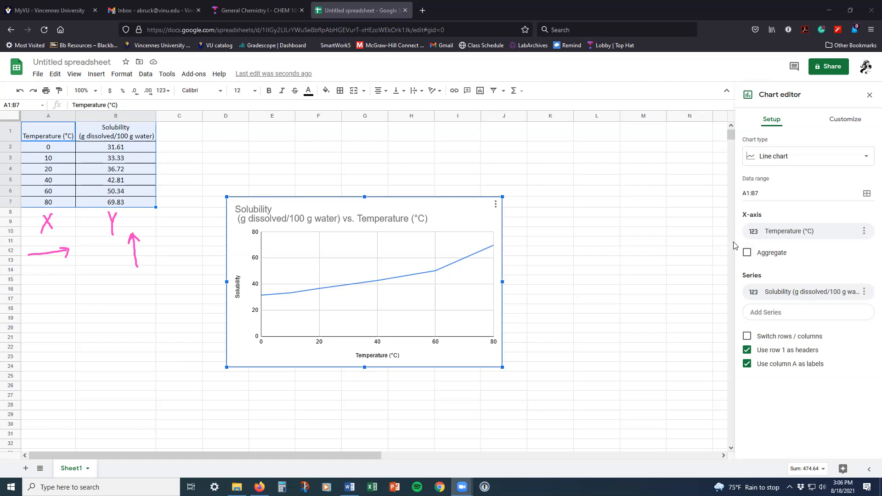
- Swap the chart's variables, using Solubility for the X-axis and Temperature (°C) for the series
left_click(864, 231)
left_click(864, 231)
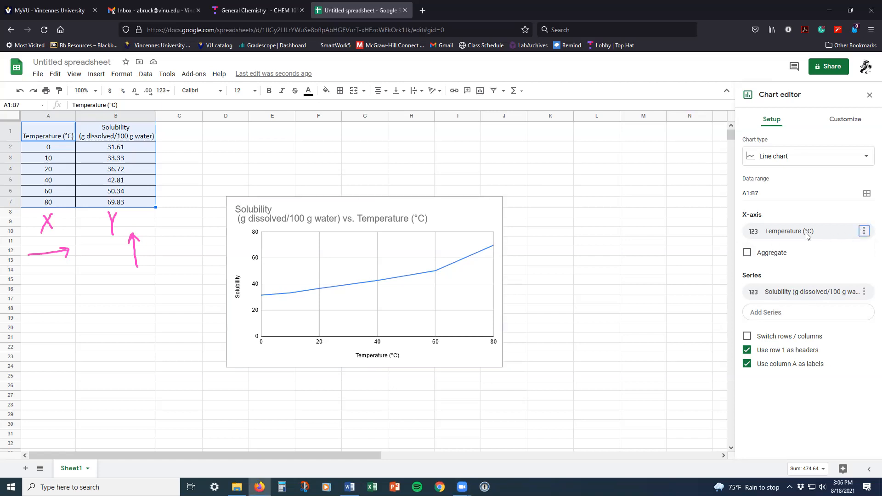
left_click(757, 234)
left_click(757, 232)
left_click(763, 287)
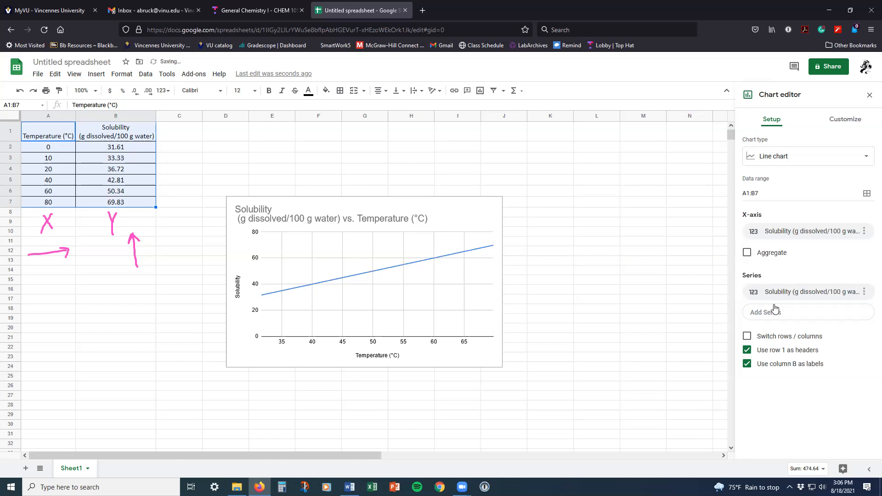
left_click(754, 292)
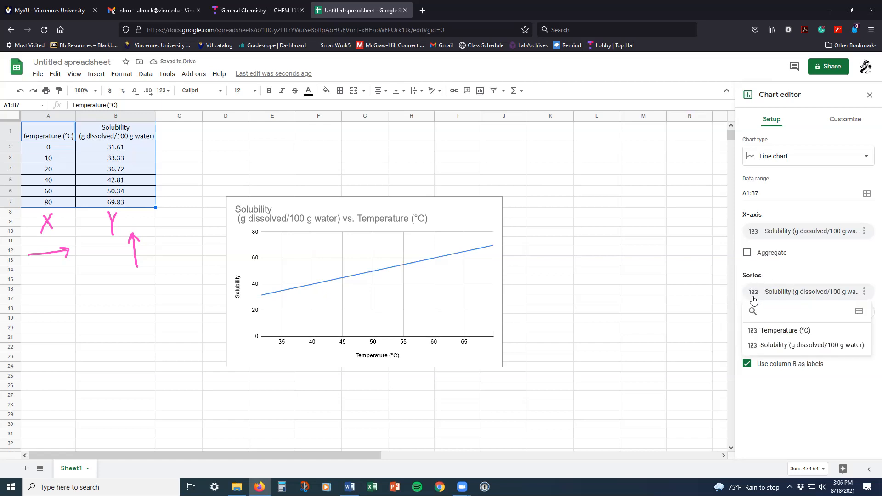
left_click(780, 330)
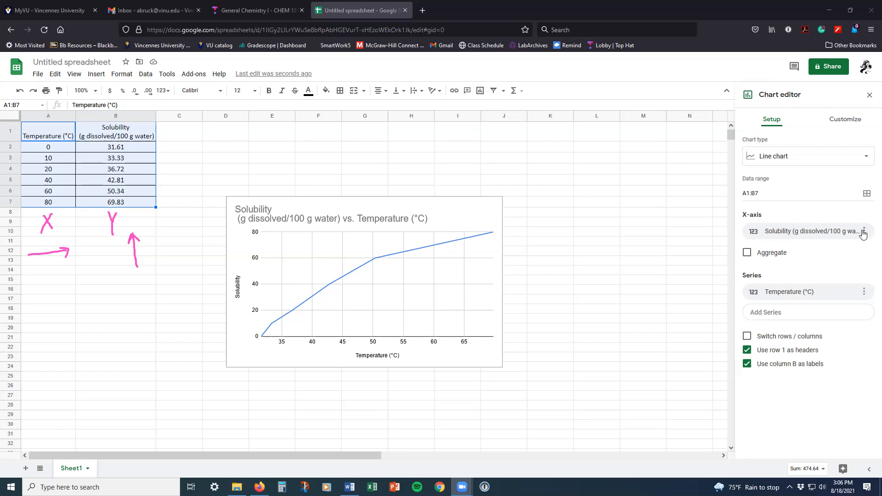
- Restore Temperature (°C) as the chart's X-axis and Solubility (g dissolved/100 g water) as its series
left_click(845, 234)
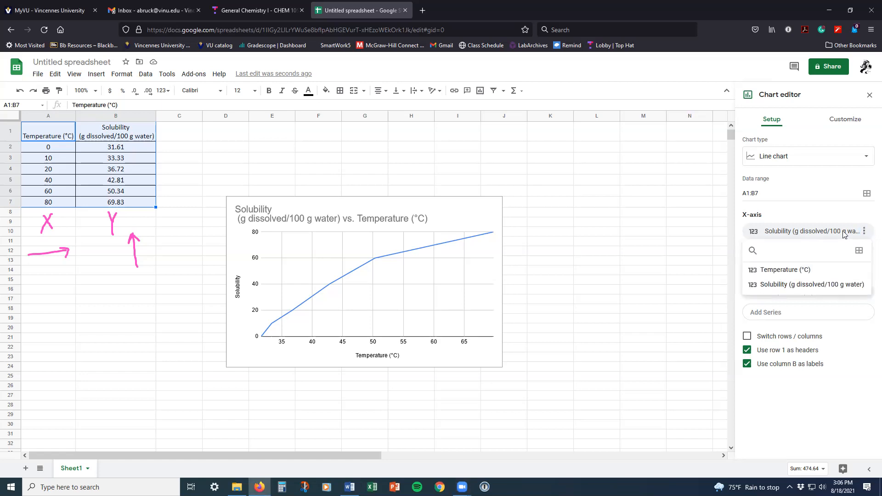
left_click(766, 272)
left_click(761, 296)
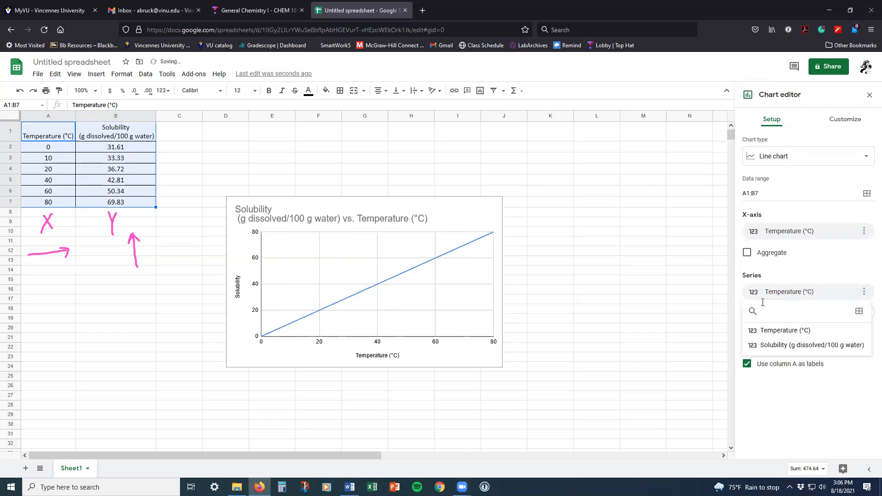
left_click(772, 346)
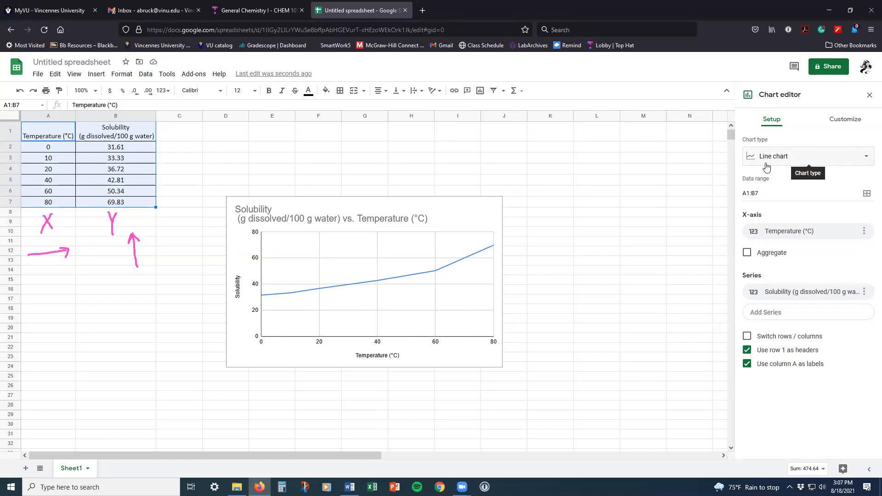
- Change the chart type to a scatter chart
left_click(867, 161)
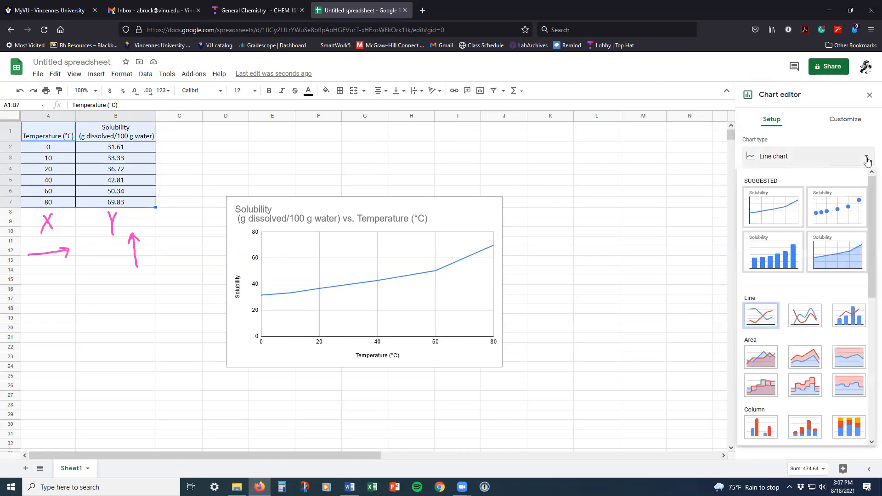
left_click(844, 210)
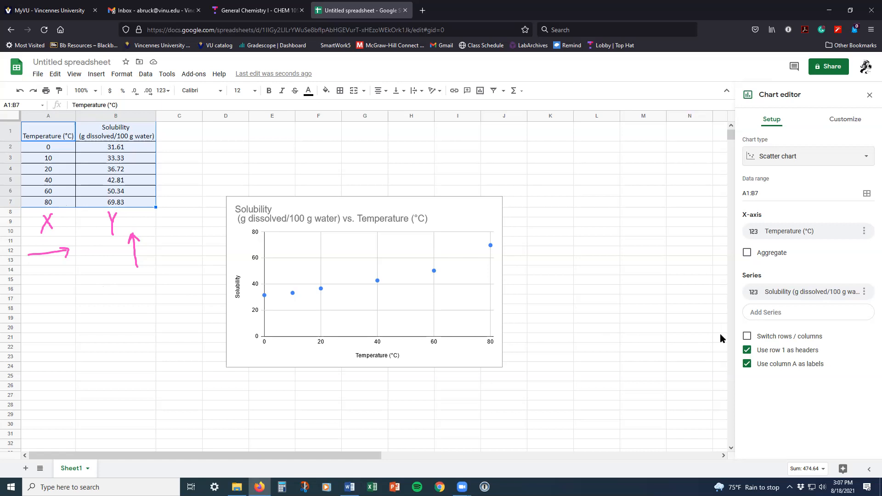
- Change the chart title to "Solubility of BaCl2 in water at various temperatures" and center it
left_click(842, 124)
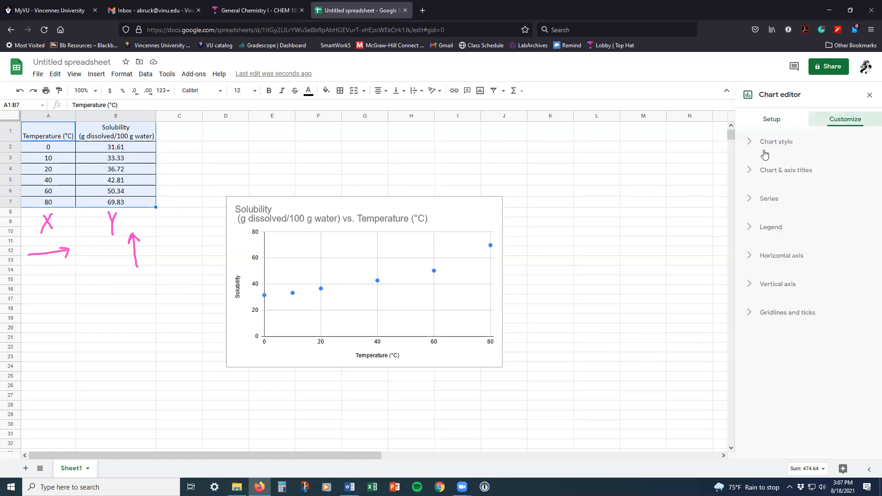
left_click(751, 145)
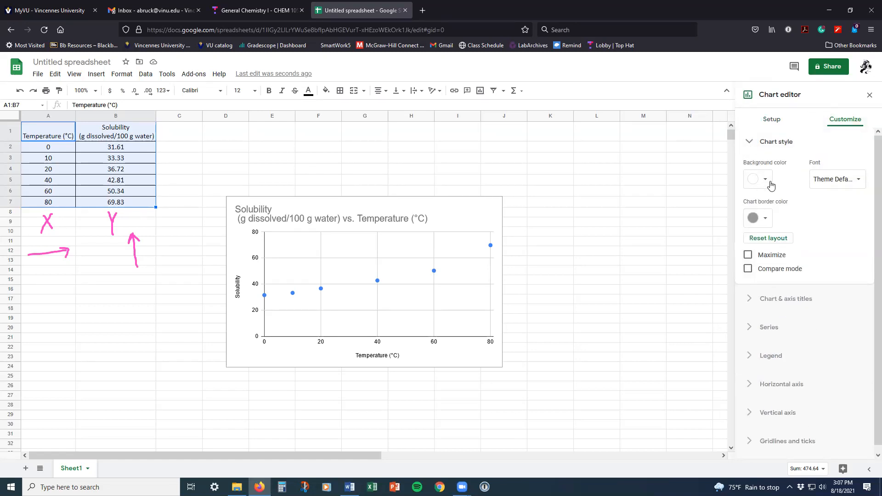
left_click(750, 143)
left_click(752, 171)
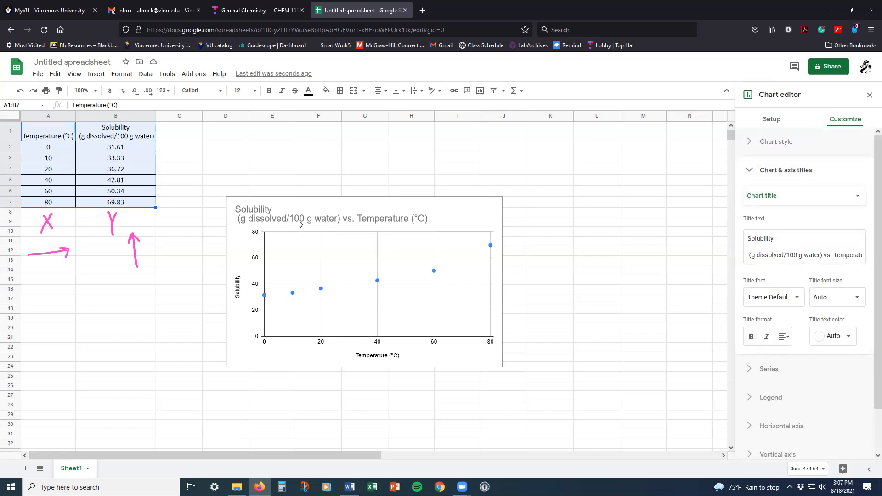
left_click(785, 241)
left_click_drag(748, 255, 848, 254)
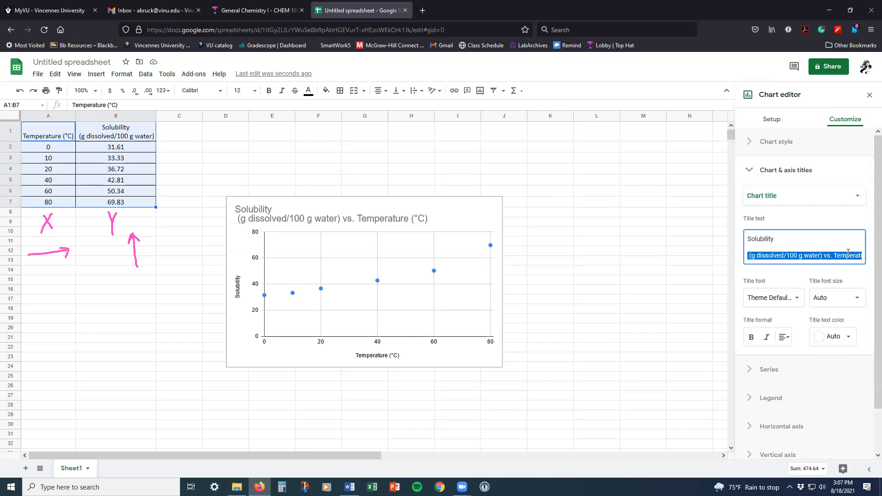
key("BackSpace")
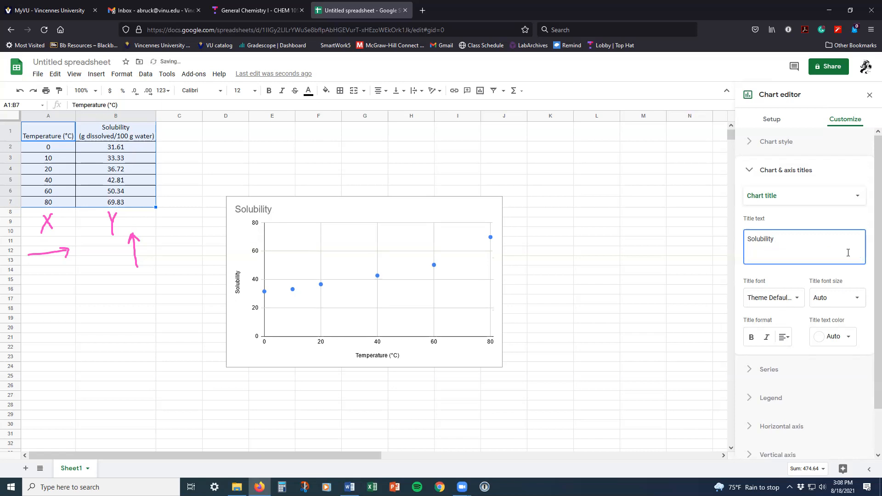
type("of BaCl ")
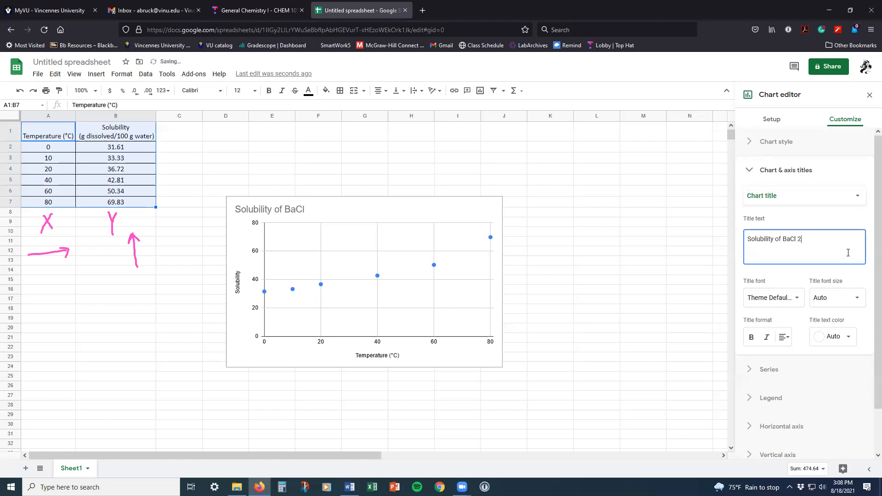
type("2 in water a")
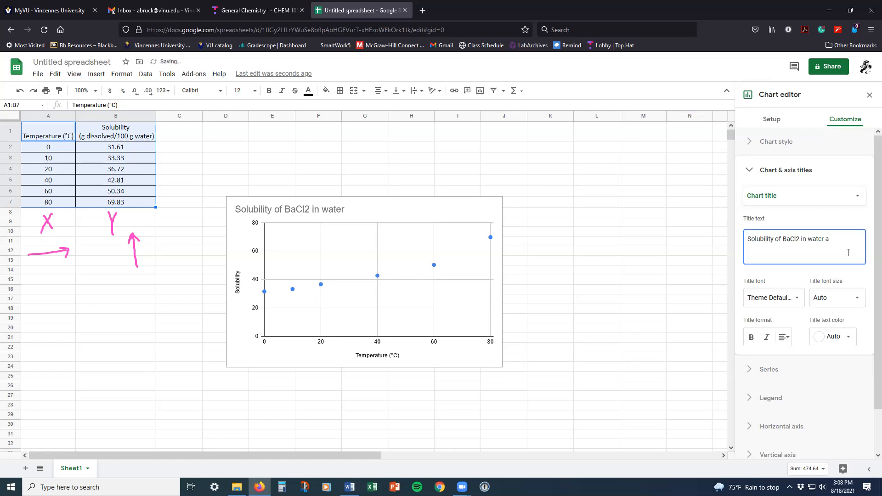
type("temperatures")
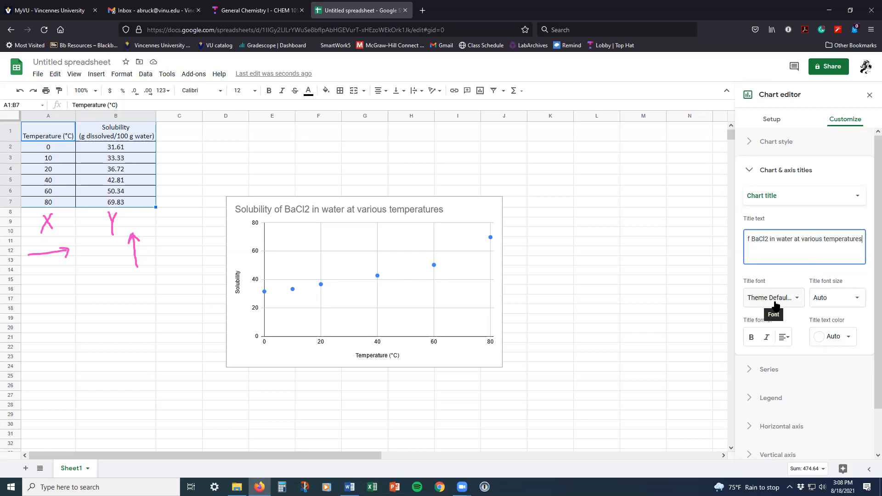
left_click(786, 338)
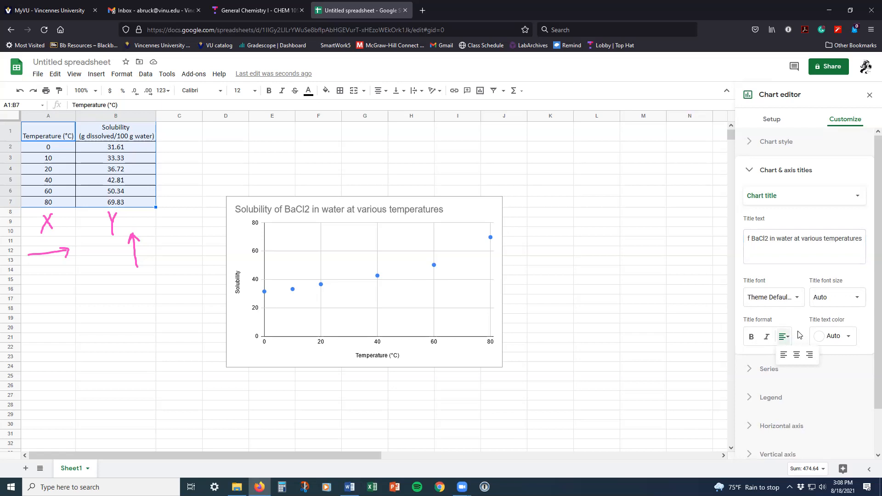
left_click(797, 356)
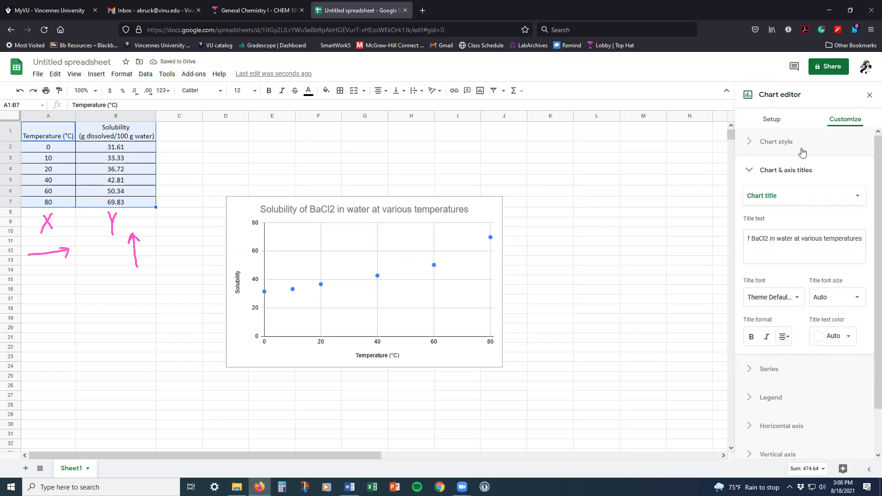
- Change the vertical axis title to "Solubility (g BaCl2/100 g water)"
left_click(859, 197)
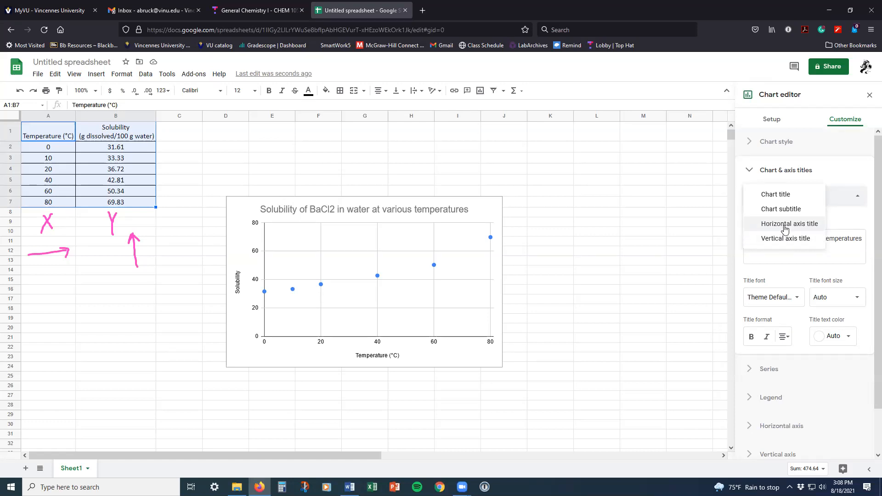
left_click(787, 238)
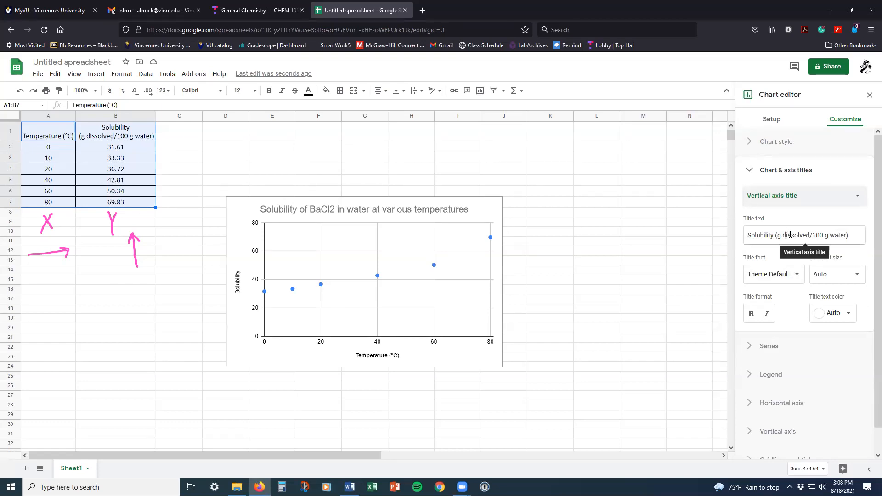
left_click(791, 235)
left_click(777, 237)
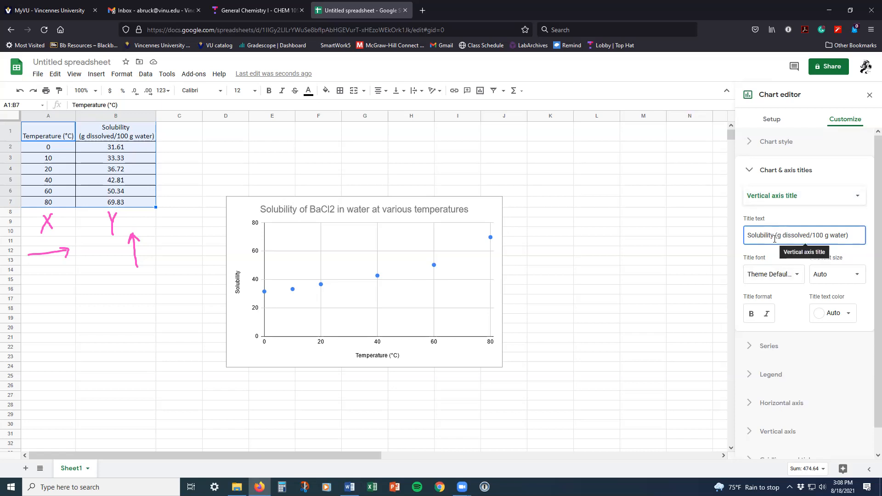
double_click(797, 235)
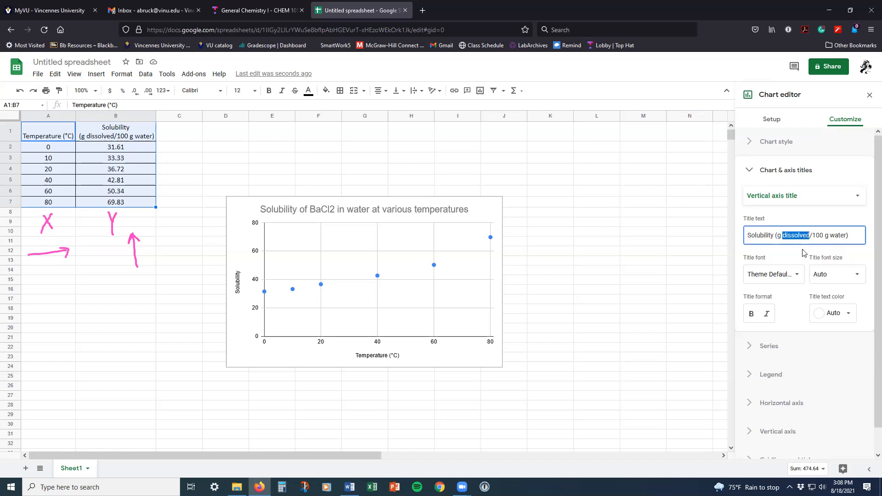
key("BackSpace")
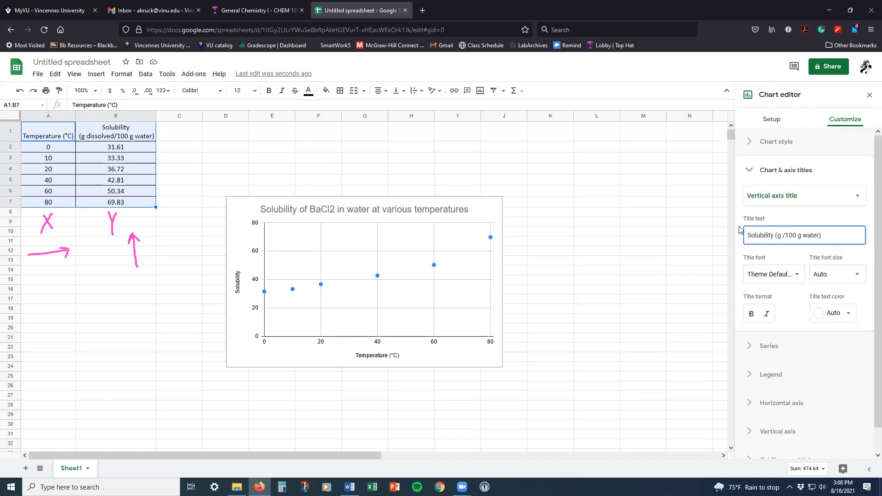
key("BackSpace")
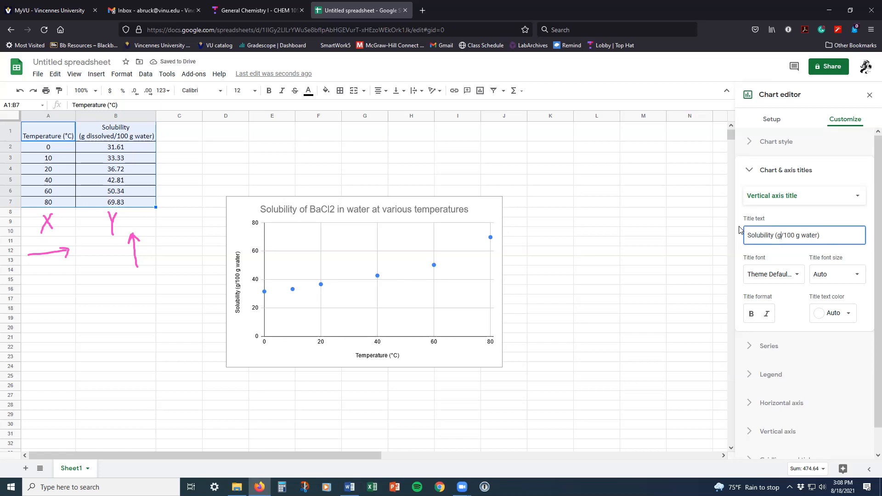
type("BA")
key("BackSpace")
type("aCl2")
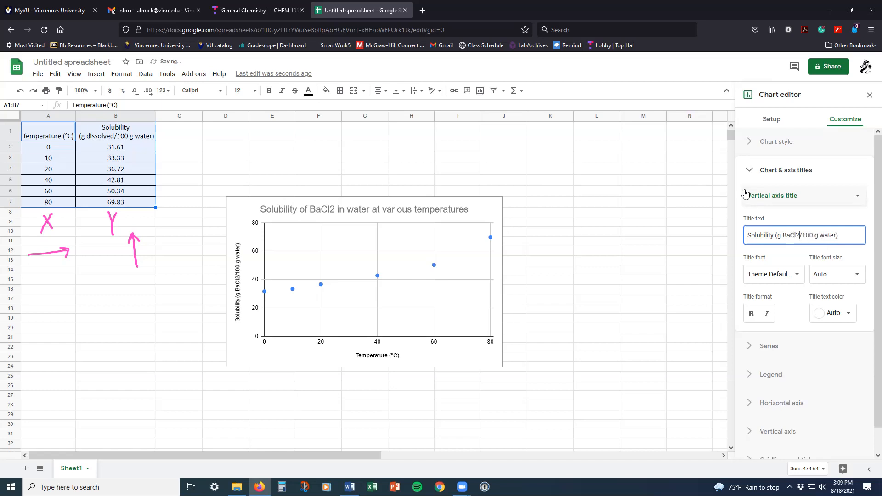
left_click(784, 257)
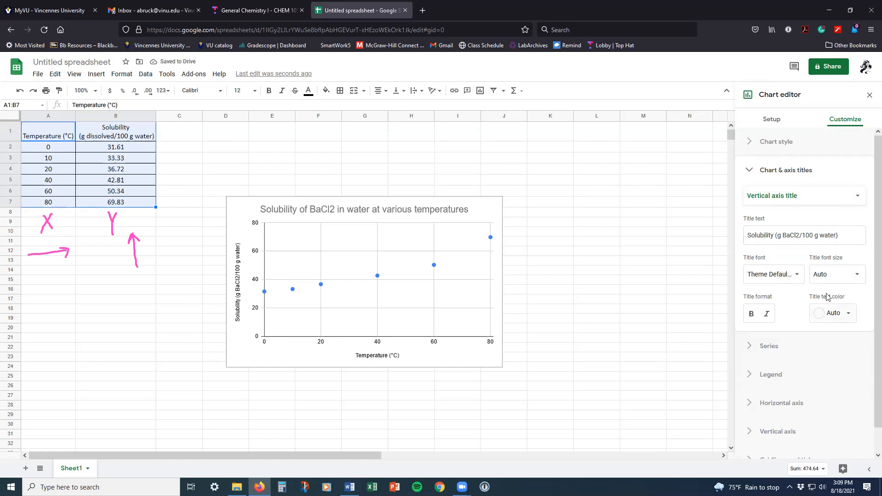
- Format the Solubility series with black points at a point size of 10px
left_click(751, 170)
left_click(750, 200)
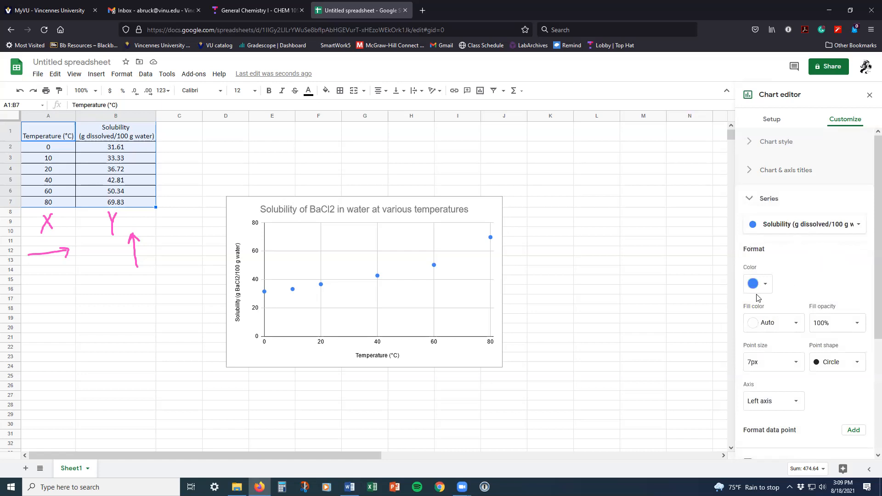
left_click(765, 284)
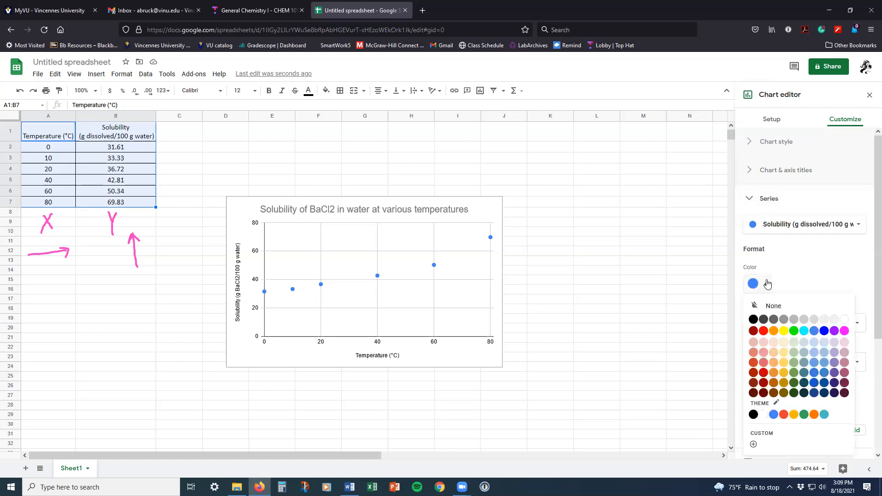
left_click(755, 320)
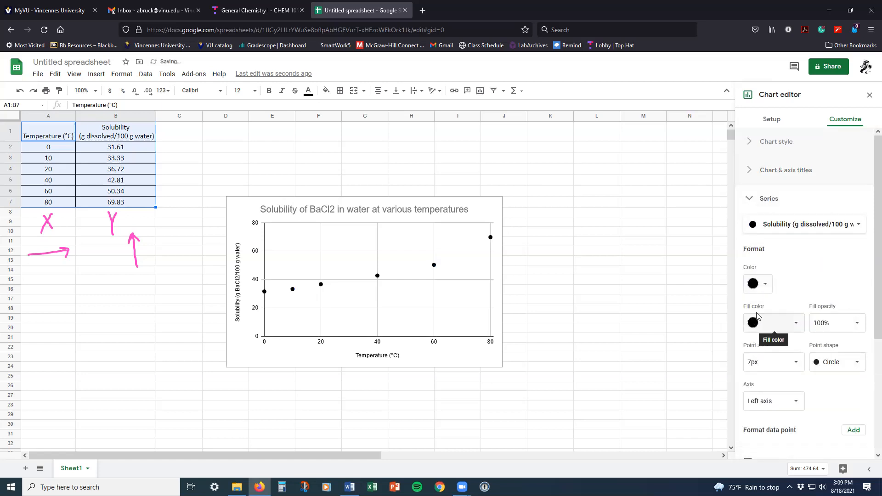
left_click(798, 363)
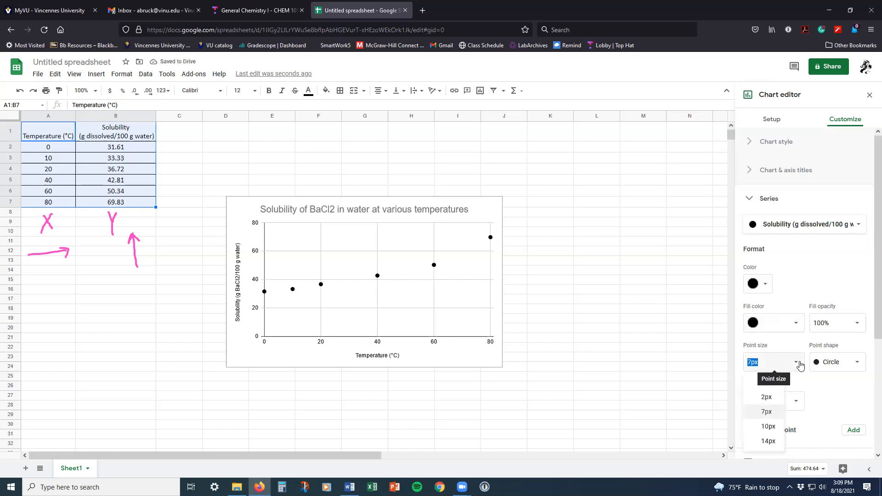
left_click(770, 427)
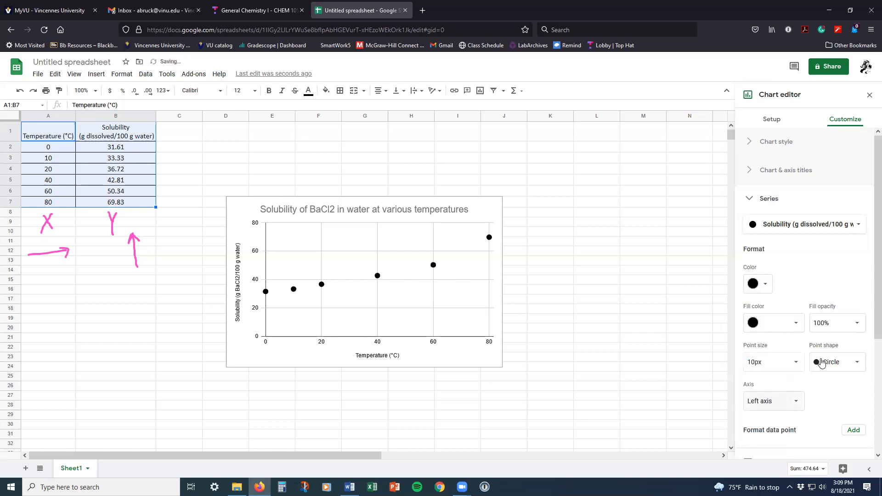
scroll(829, 327, "down", 3)
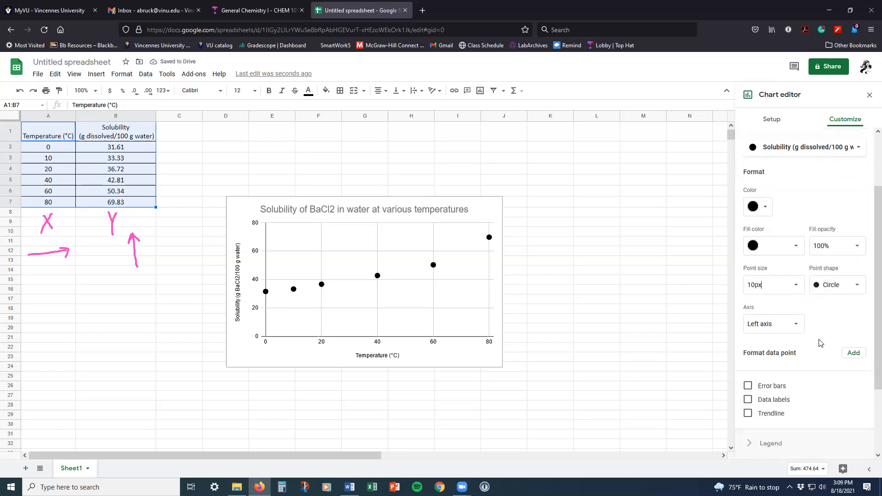
scroll(832, 326, "down", 3)
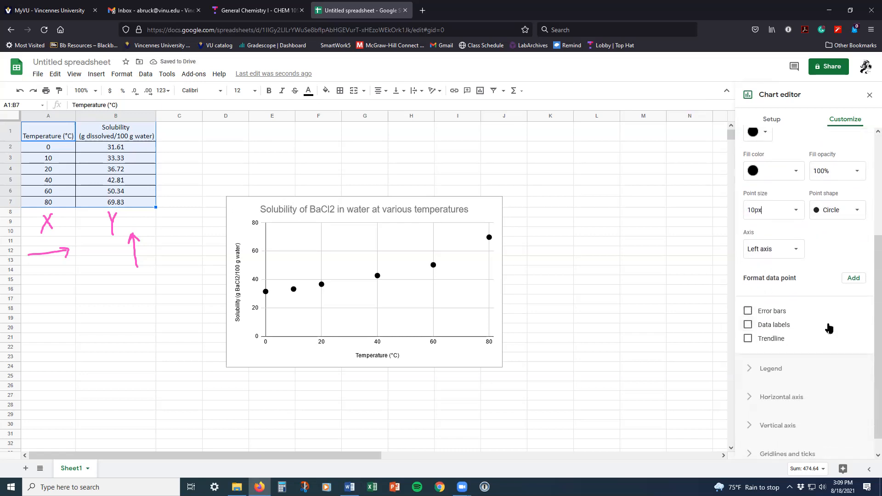
left_click(749, 306)
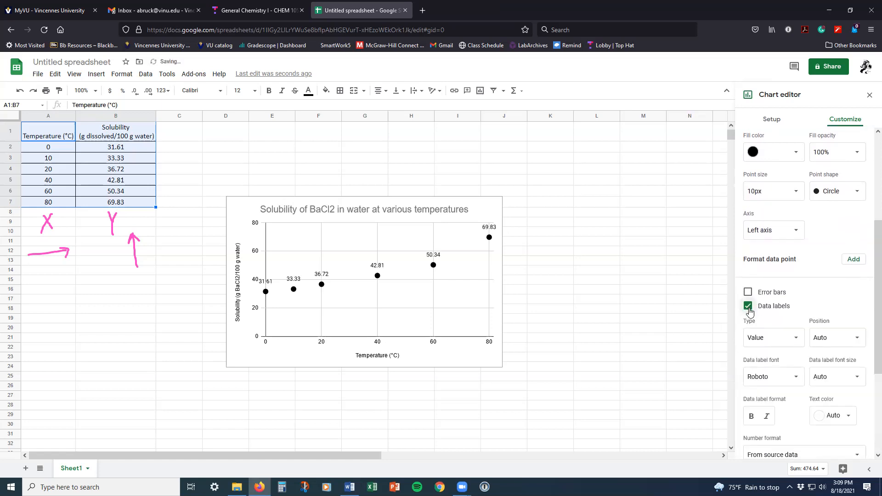
left_click(749, 306)
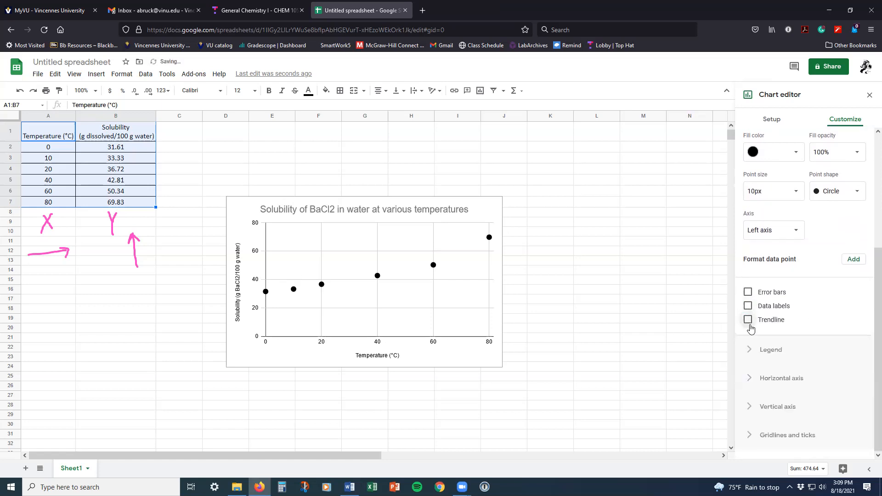
- Add a linear trendline to the Solubility series, labeled with its equation and showing R²
left_click(749, 322)
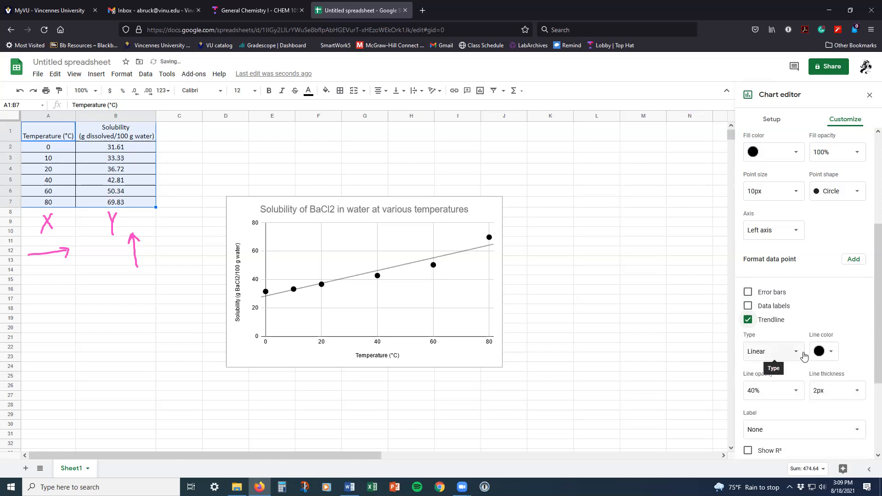
scroll(777, 363, "down", 2)
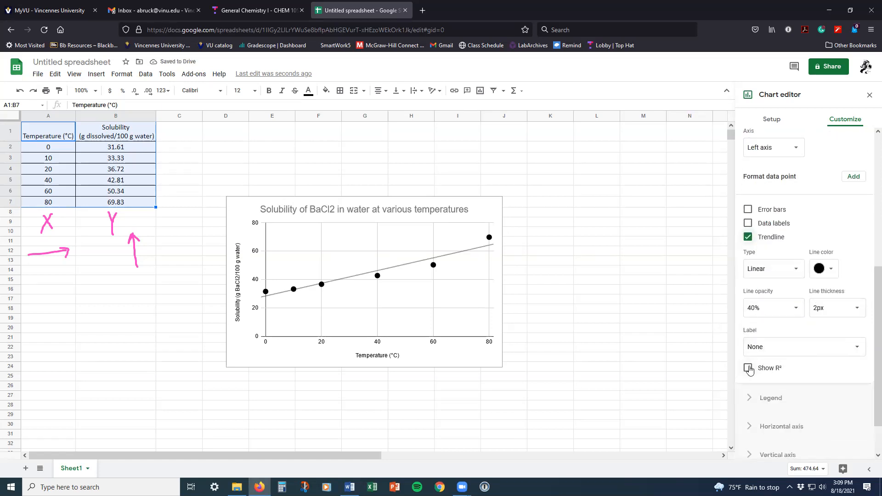
left_click(762, 352)
left_click(780, 374)
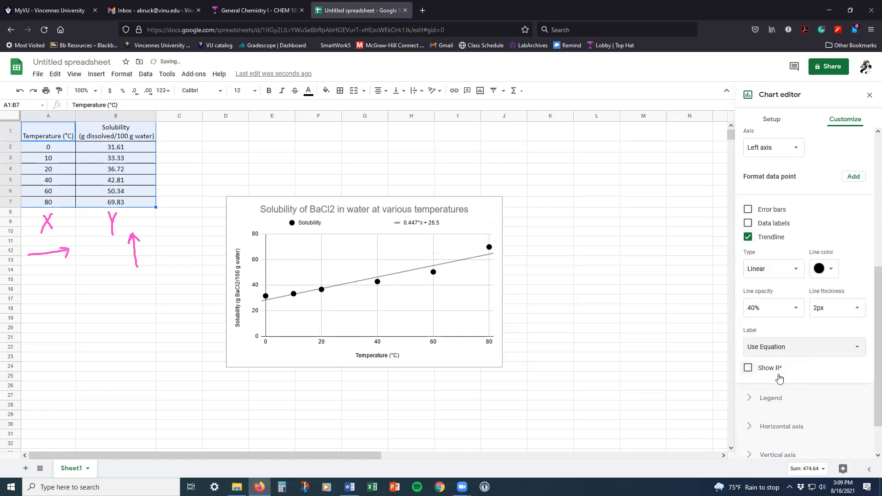
left_click(748, 369)
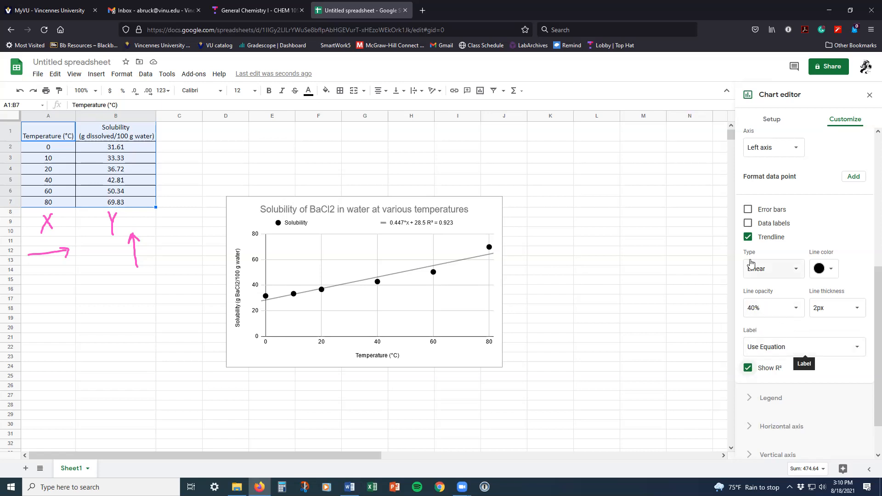
- Remove the trendline from the Solubility series and turn it back on
left_click(748, 236)
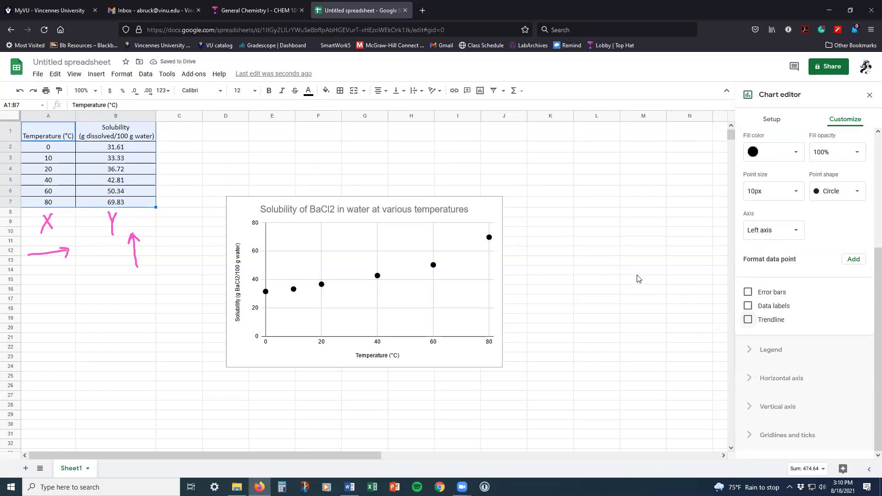
left_click(754, 352)
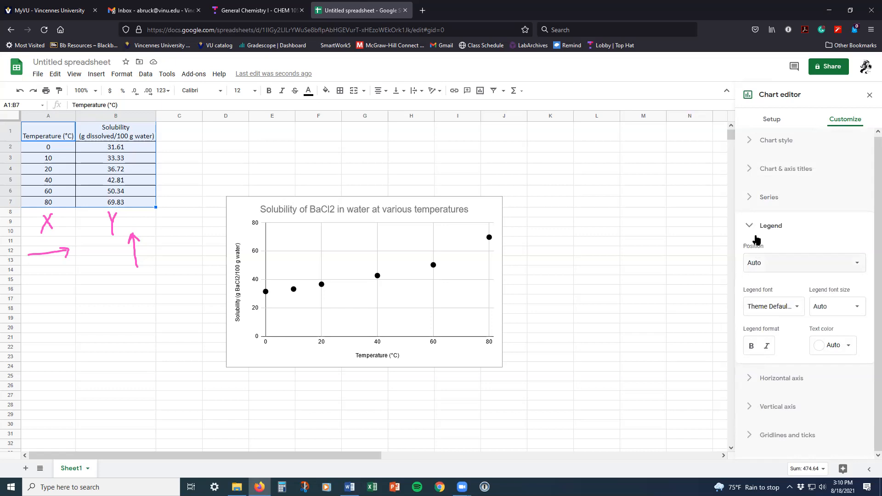
left_click(751, 224)
left_click(750, 199)
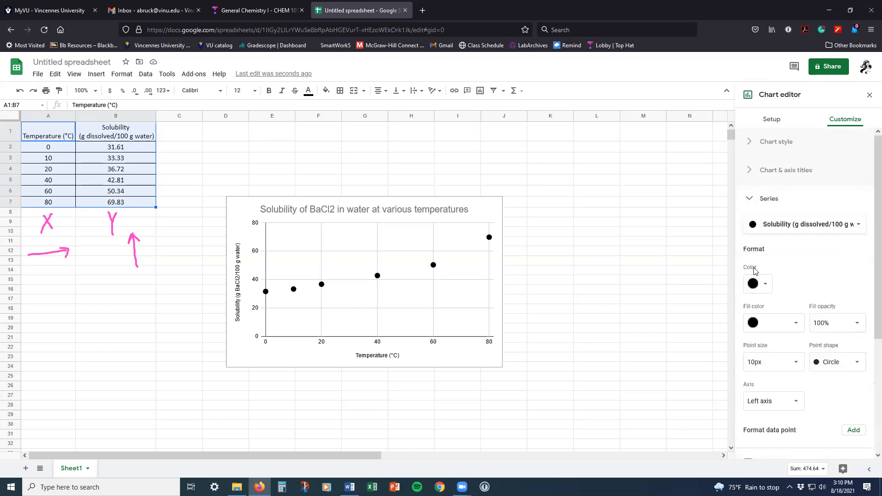
scroll(797, 395, "down", 3)
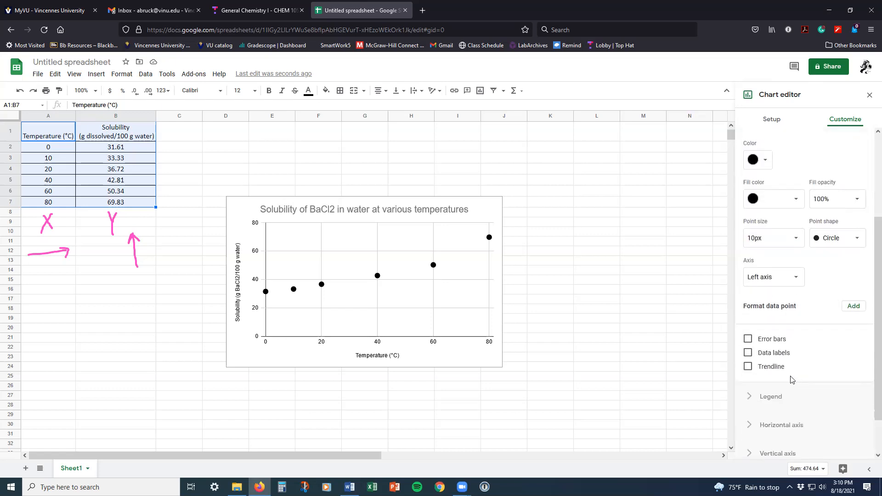
left_click(770, 371)
- Try an exponential fit for the trendline and set its type to Polynomial
scroll(777, 367, "down", 1)
left_click(791, 361)
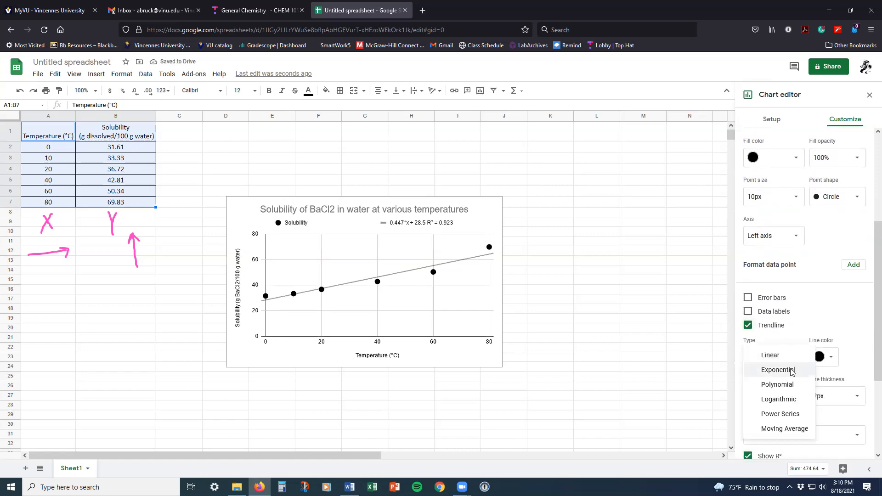
left_click(792, 370)
left_click(794, 361)
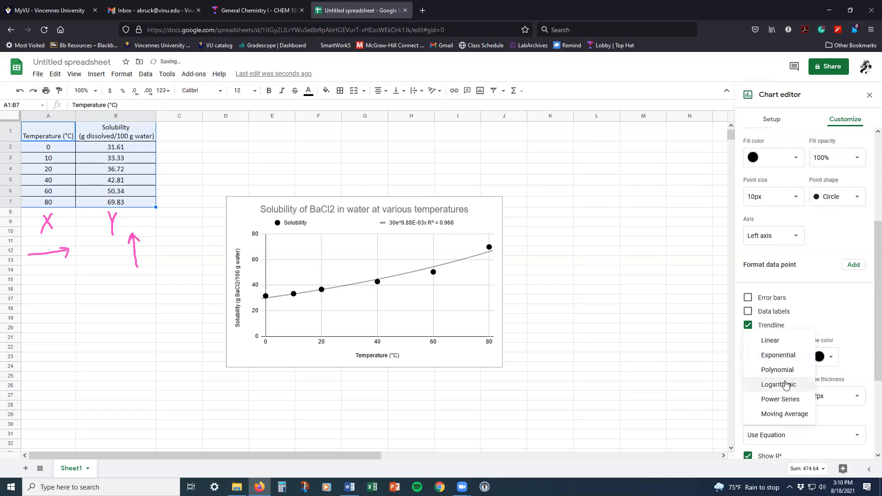
left_click(790, 372)
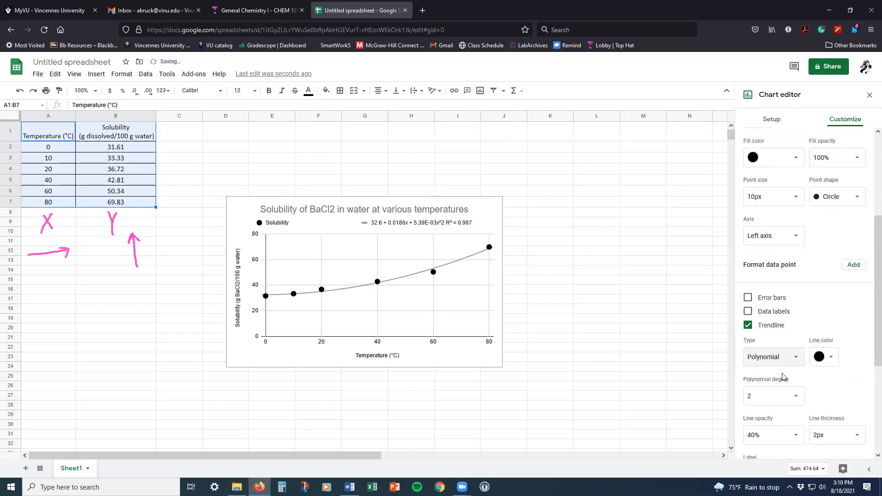
- Try polynomial degrees 3 and 4 for the trendline and return the degree to 2
scroll(766, 357, "down", 2)
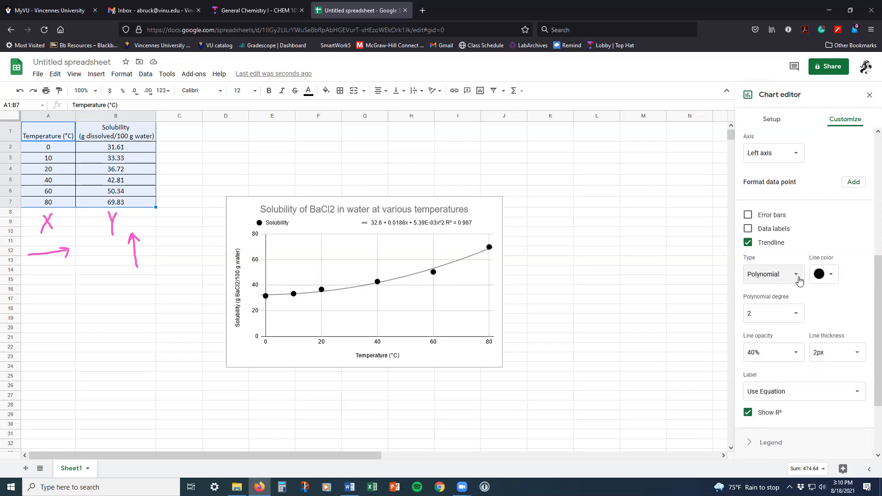
left_click(796, 316)
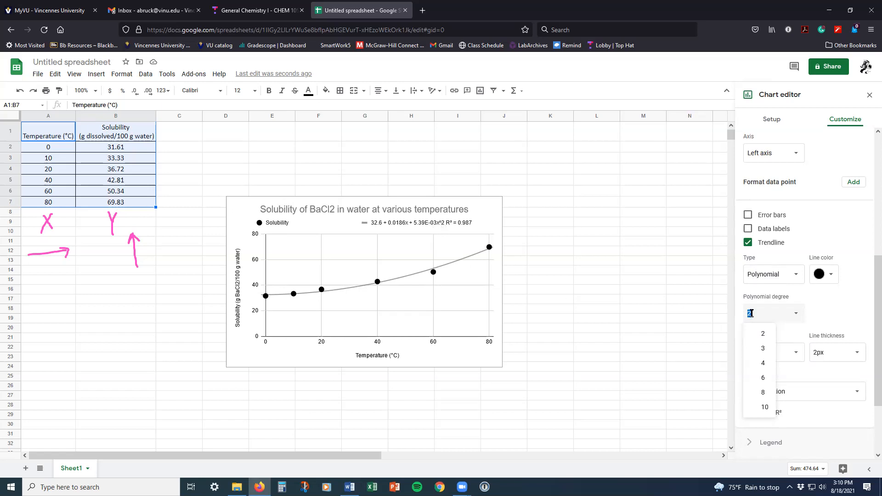
left_click(764, 349)
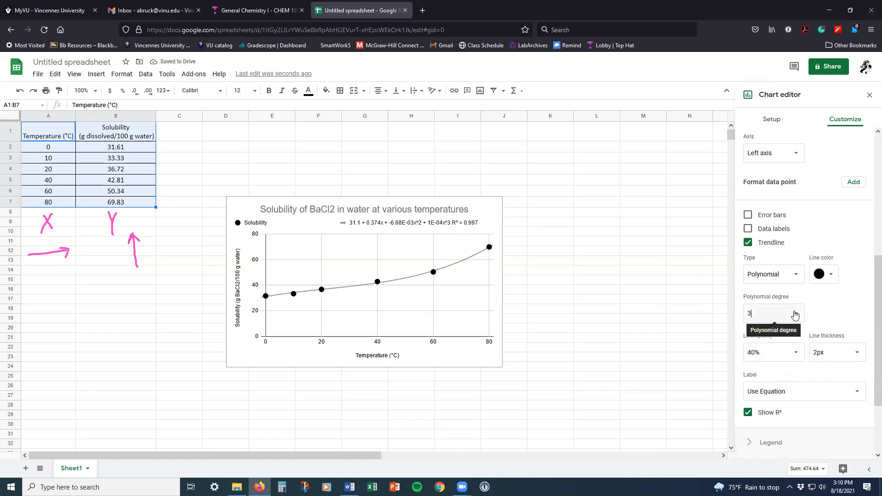
left_click(795, 317)
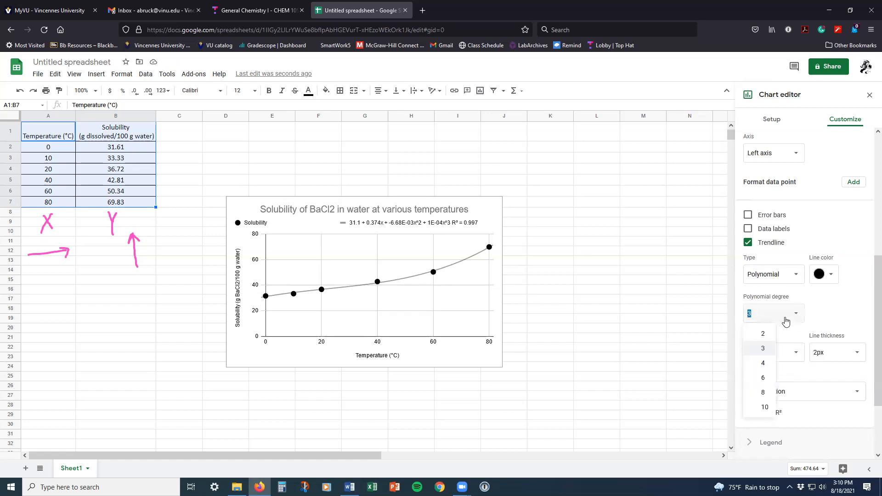
left_click(765, 367)
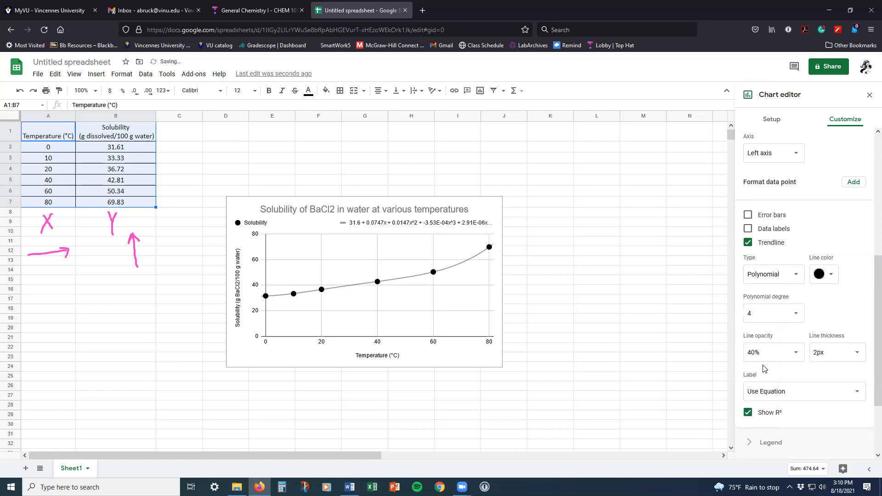
left_click(795, 315)
left_click(780, 332)
left_click(795, 317)
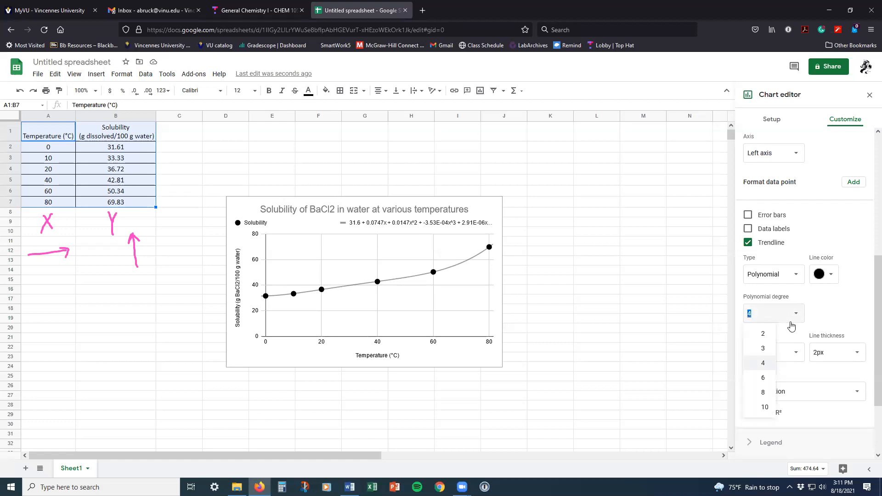
left_click(763, 337)
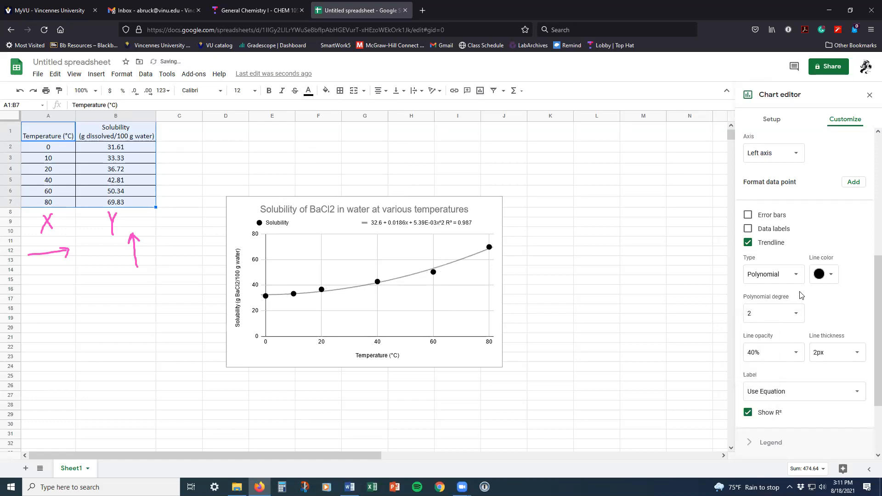
- Set the Solubility series' trendline type to Linear and turn the trendline off
left_click(784, 275)
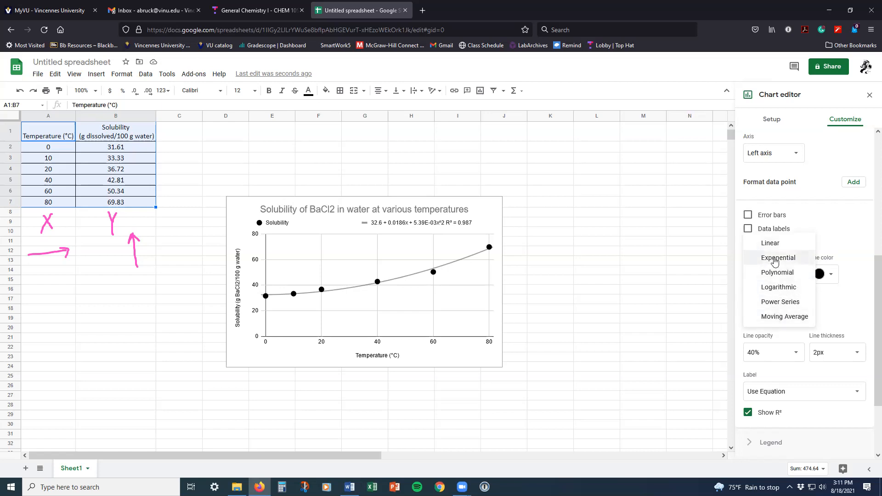
left_click(771, 245)
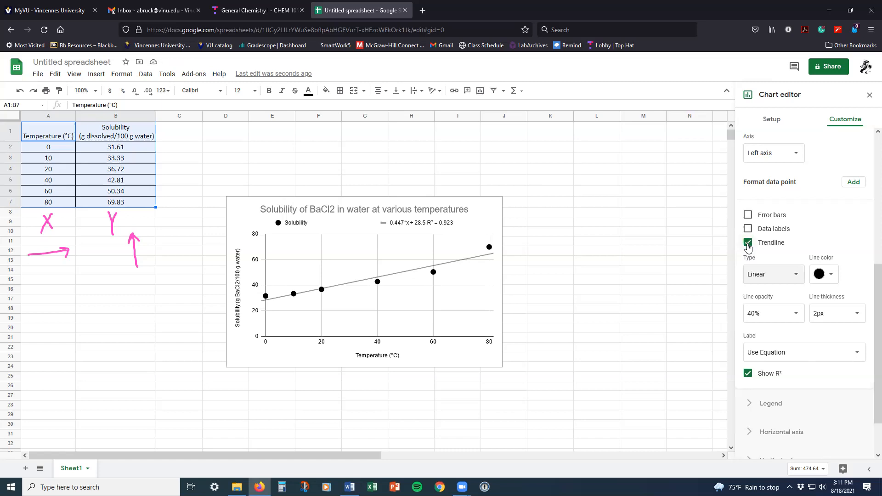
left_click(749, 243)
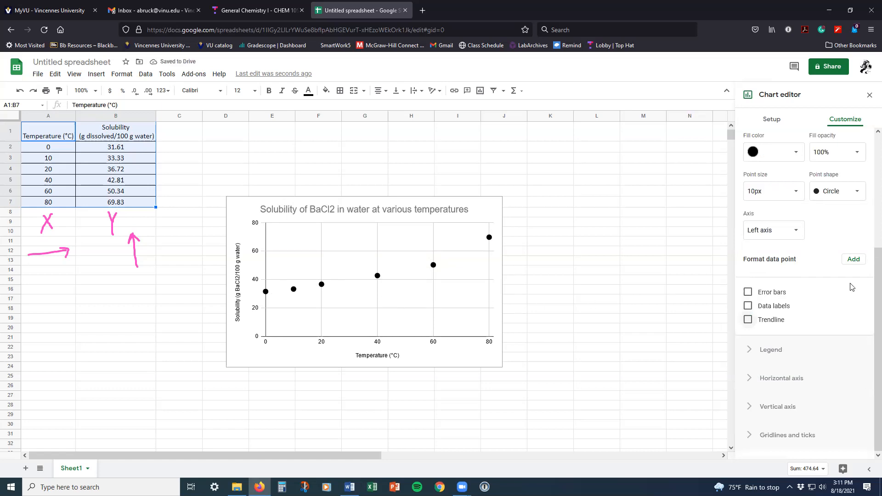
- Look through the available chart types for the solubility chart
scroll(830, 241, "up", 4)
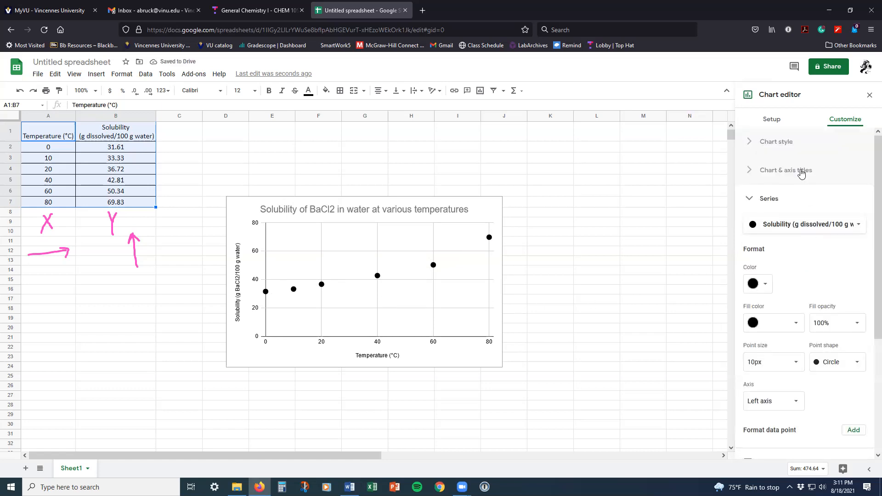
left_click(782, 122)
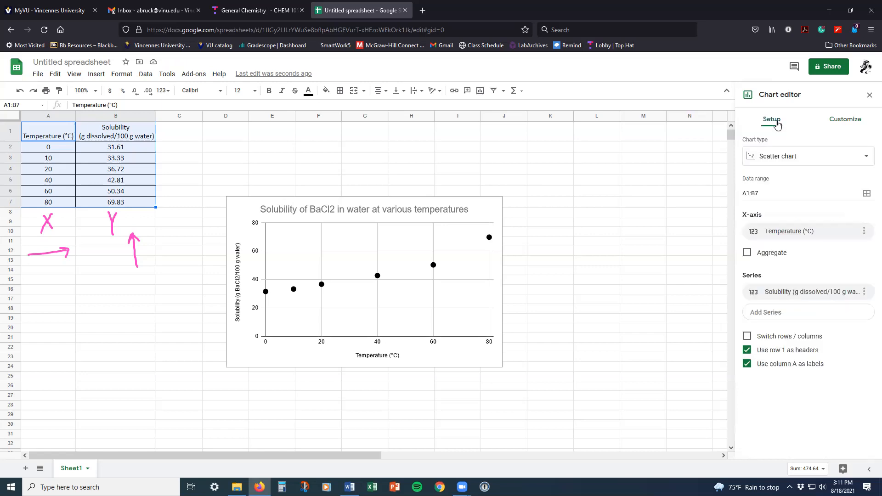
left_click(867, 162)
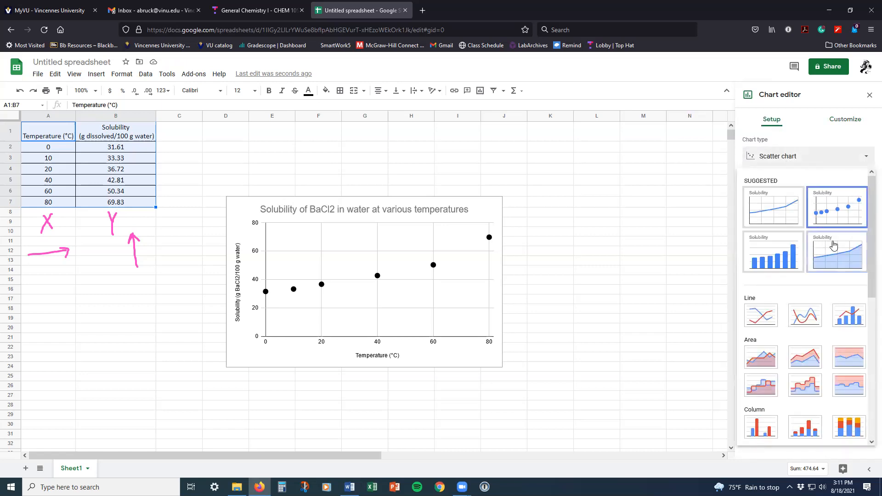
scroll(816, 229, "down", 5)
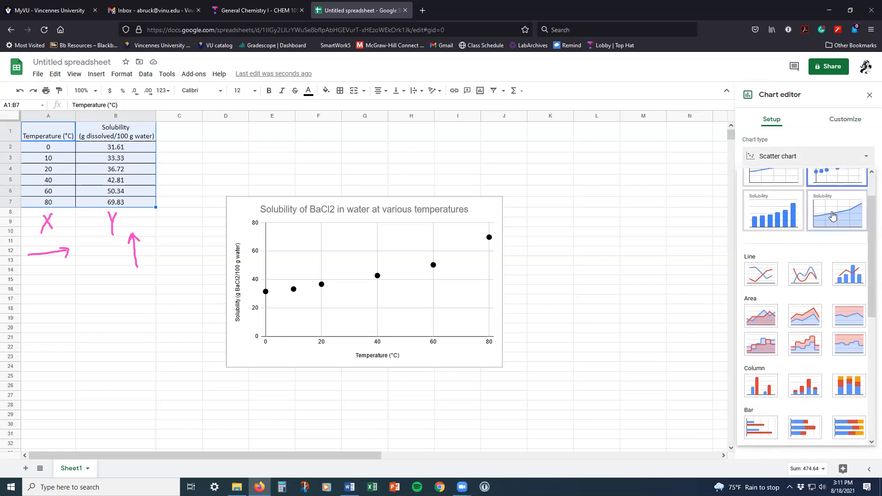
scroll(817, 255, "down", 4)
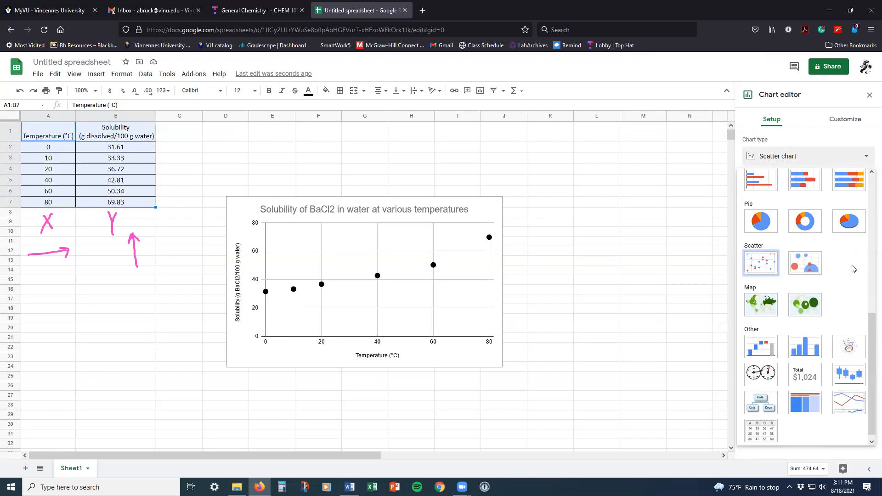
scroll(848, 271, "down", 1)
scroll(823, 326, "up", 10)
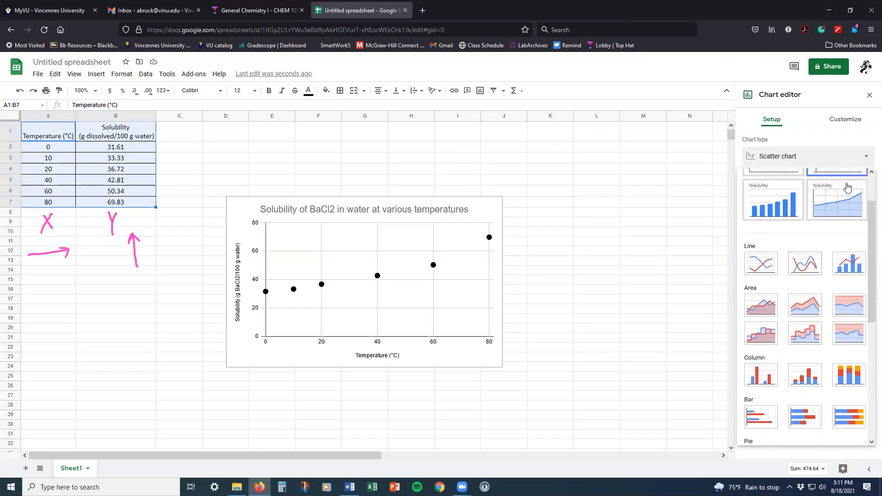
left_click(862, 157)
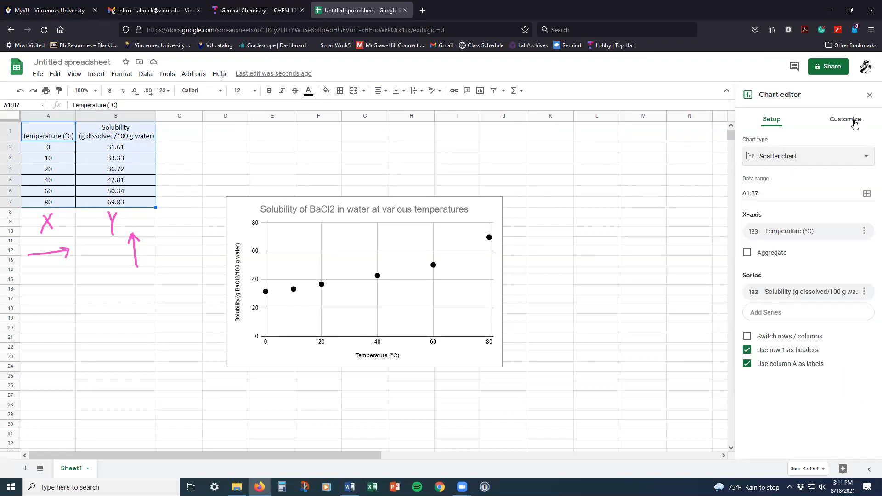
- Change the solubility chart's type to Smooth line chart
left_click(845, 124)
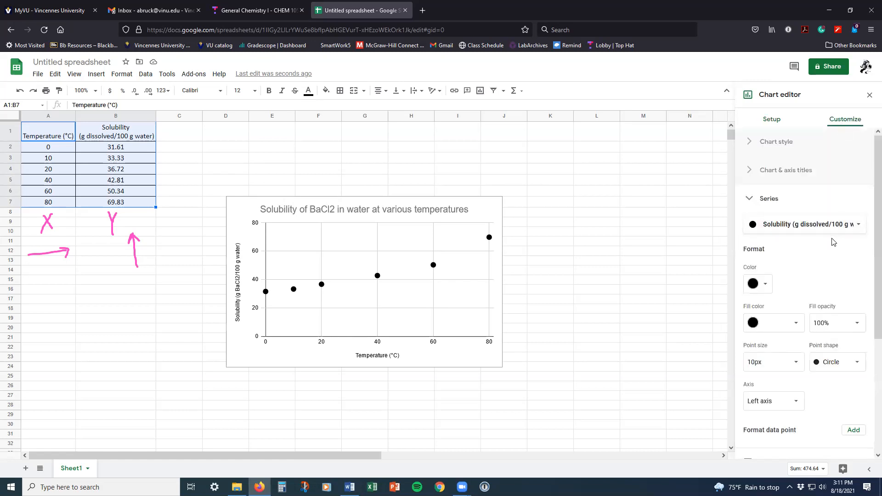
left_click(772, 122)
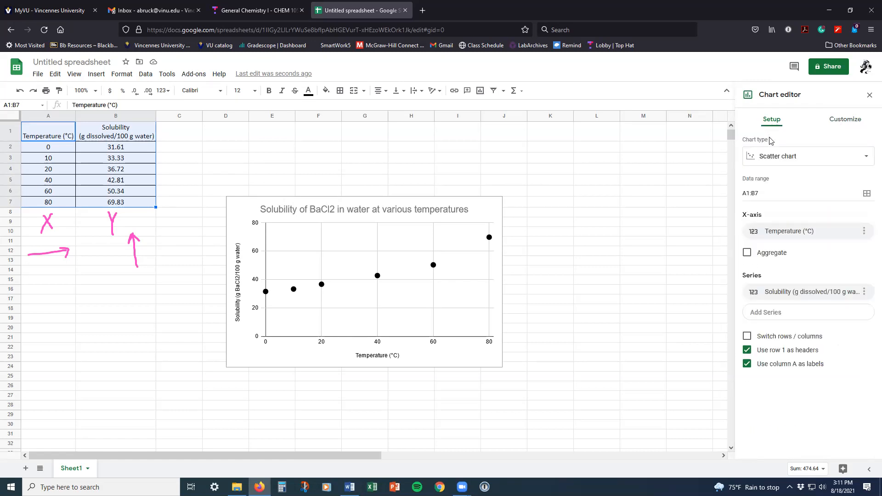
left_click(784, 159)
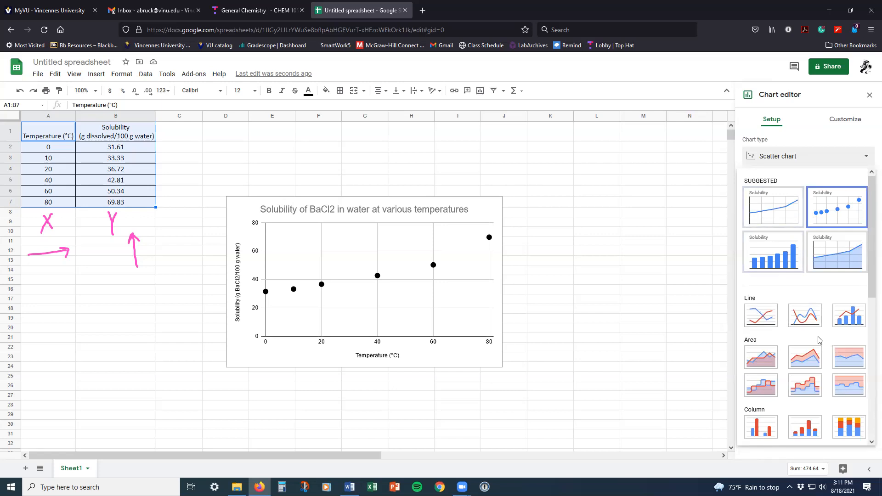
left_click(870, 158)
left_click(868, 159)
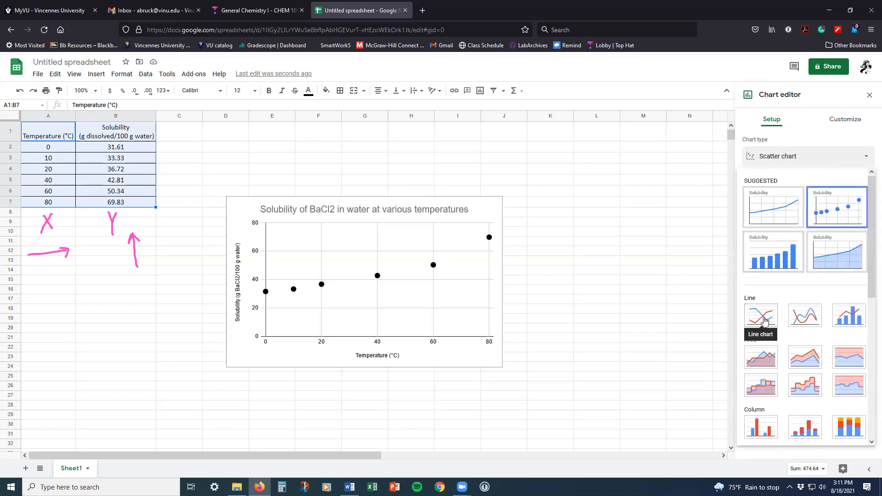
left_click(800, 318)
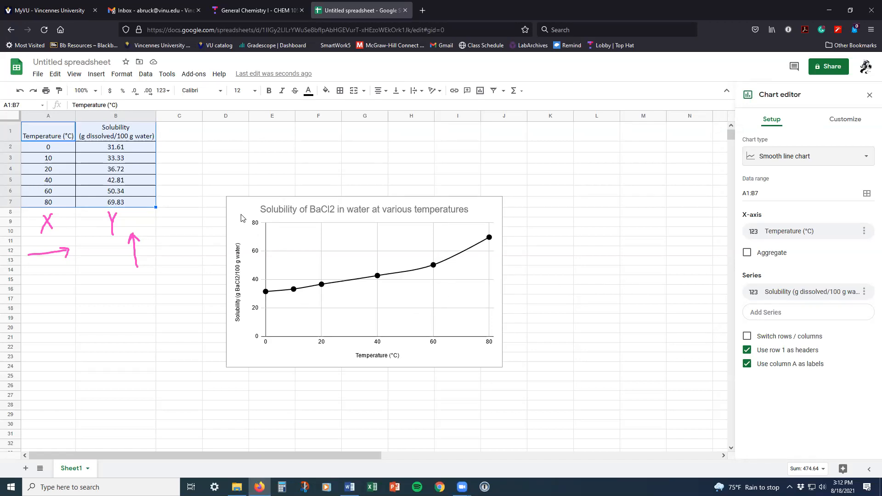
- Examine the horizontal axis settings of the chart, including the scale factor and slant label options
left_click(846, 119)
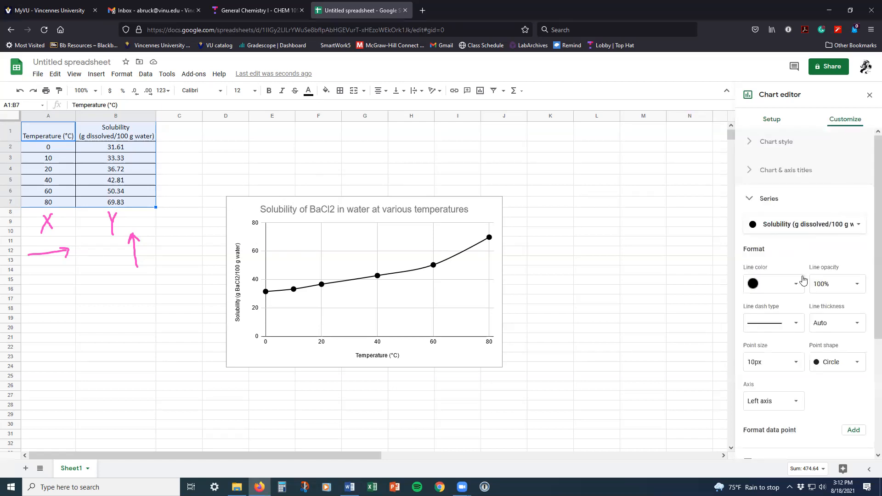
left_click(770, 199)
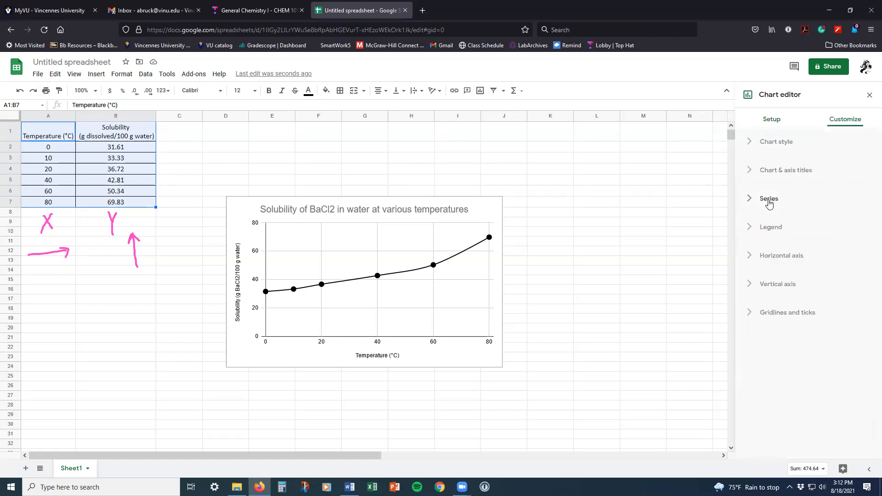
left_click(768, 257)
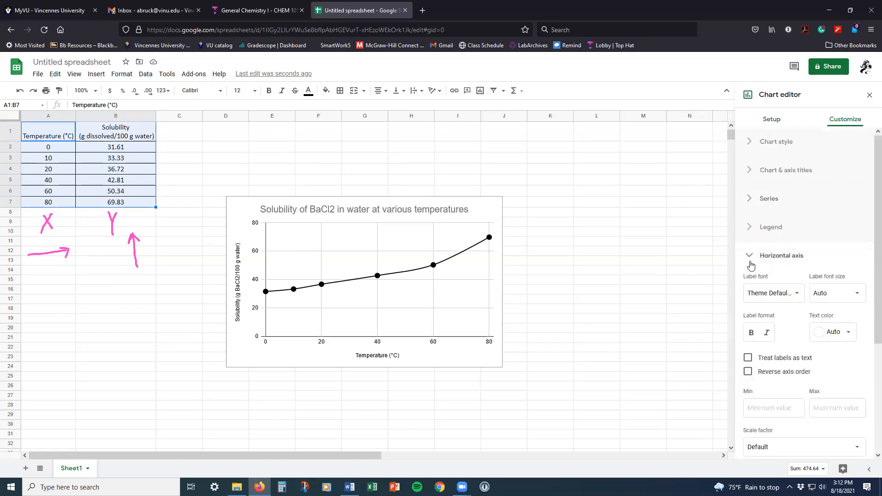
scroll(781, 258, "down", 2)
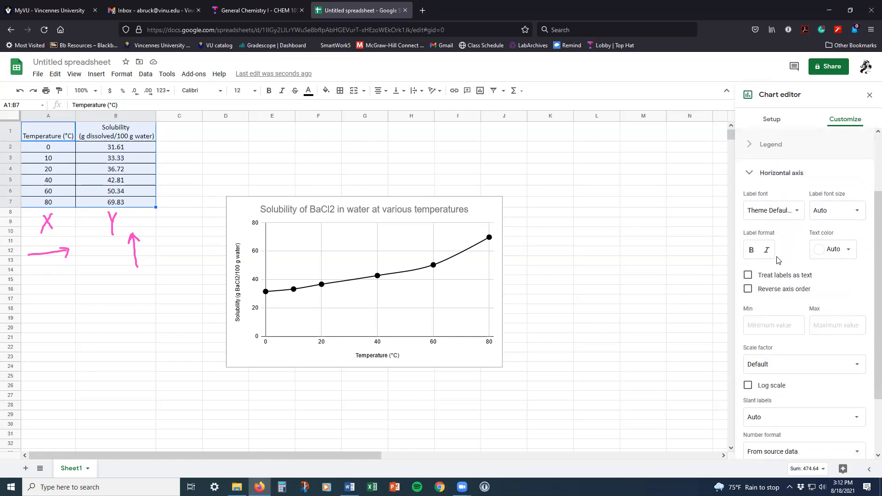
scroll(779, 266, "down", 1)
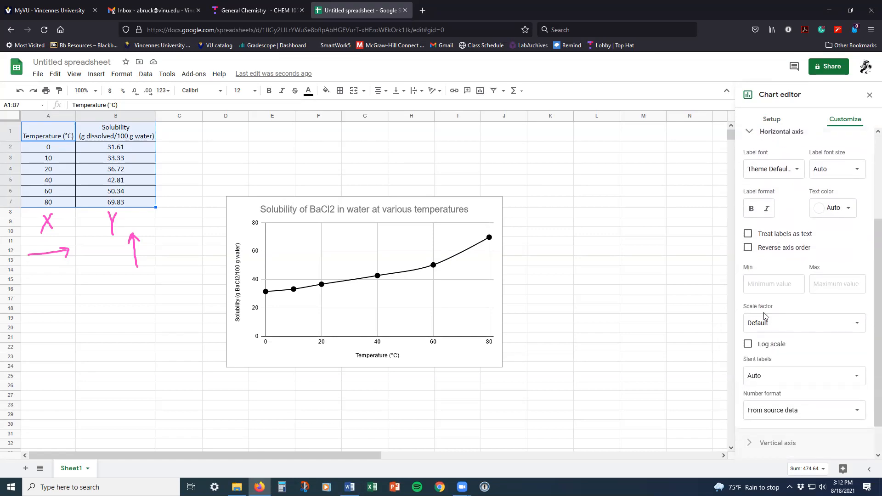
left_click(795, 327)
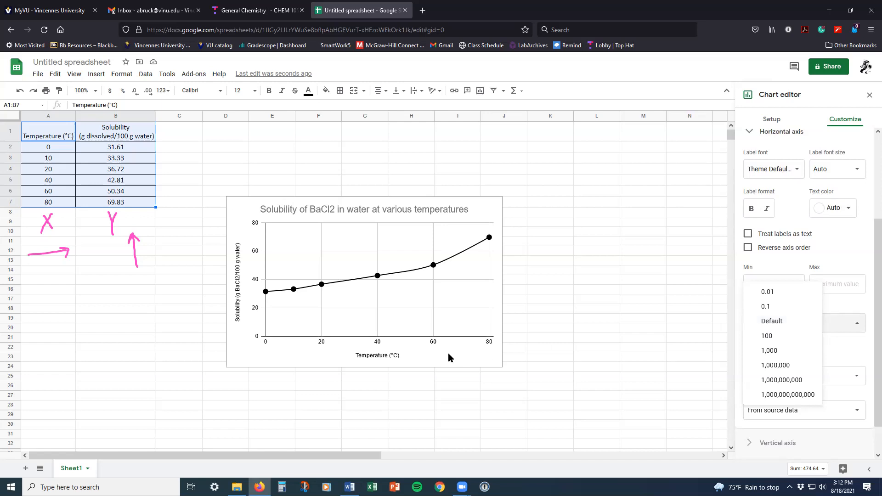
left_click(780, 324)
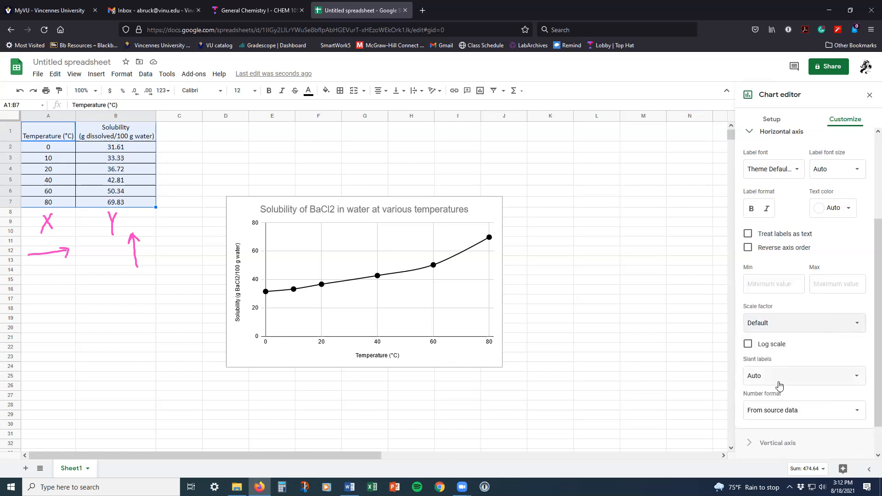
left_click(786, 380)
left_click(828, 370)
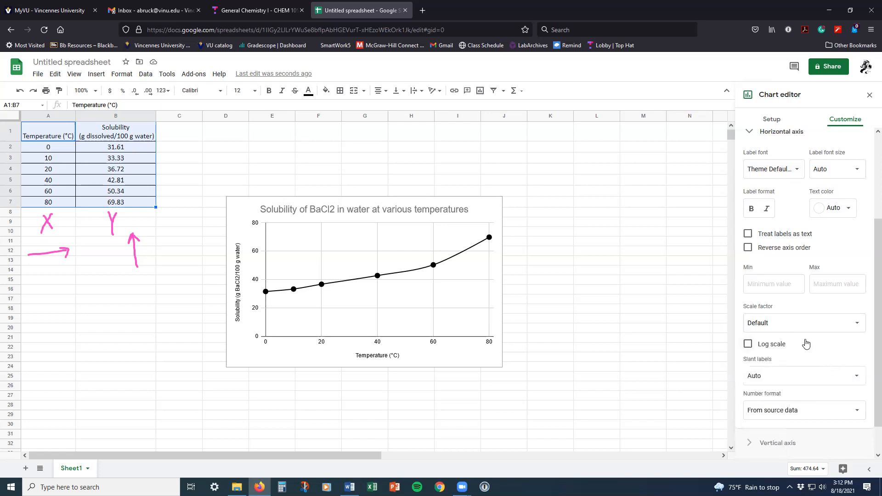
scroll(807, 343, "down", 1)
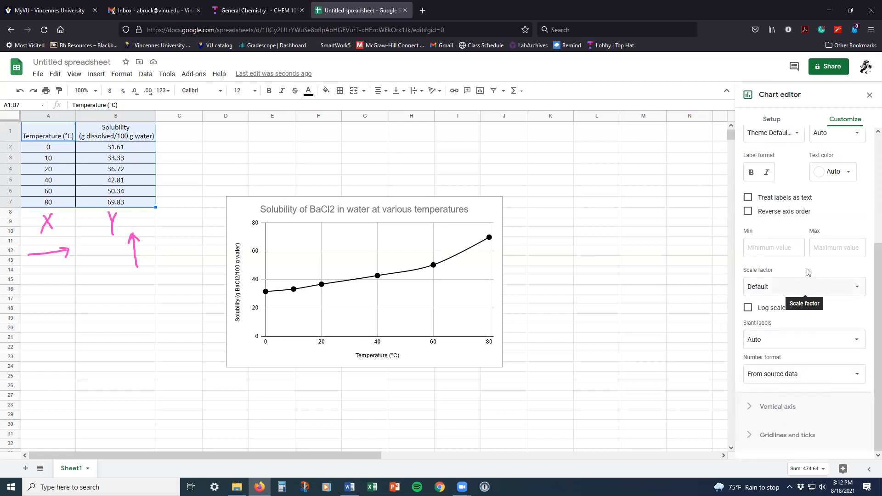
- Set the horizontal axis minimum to 0 and maximum to 75, and disallow bounds from hiding data
left_click(768, 244)
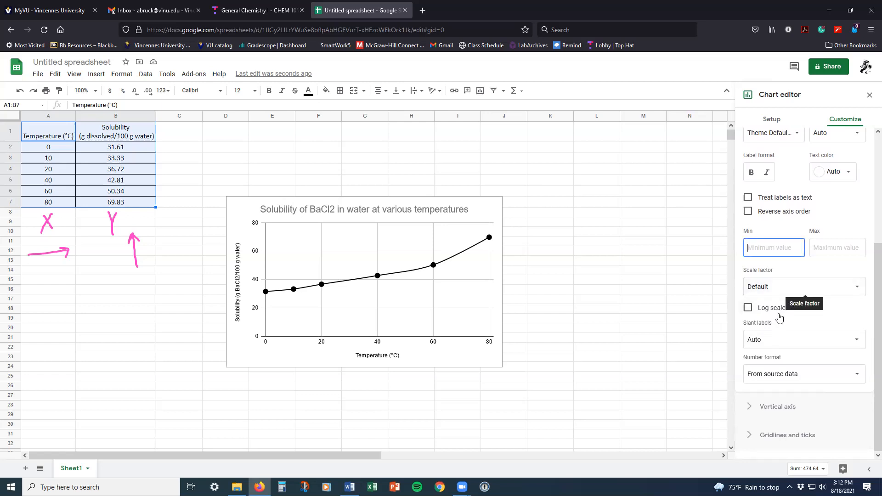
scroll(780, 317, "up", 1)
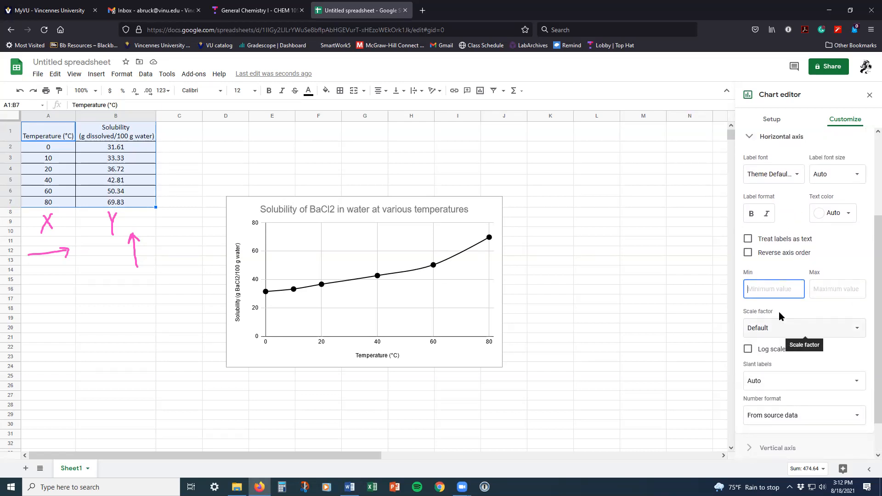
type("0")
left_click(827, 288)
type("75")
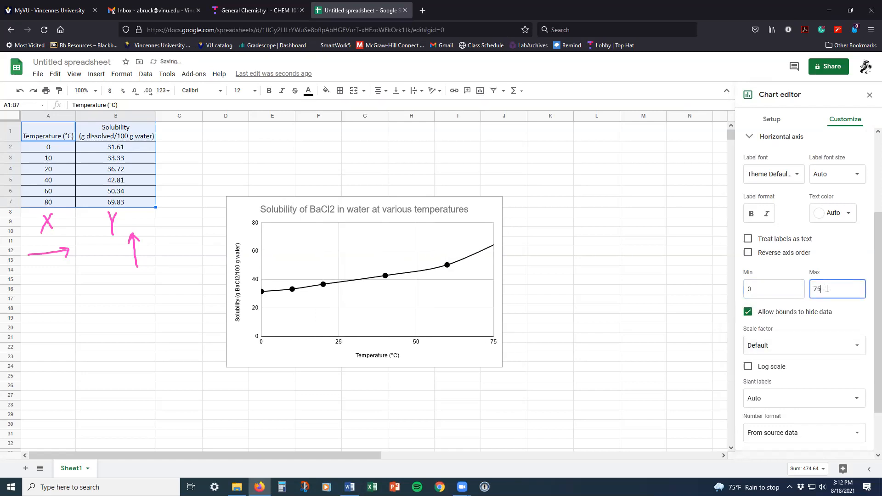
left_click(787, 285)
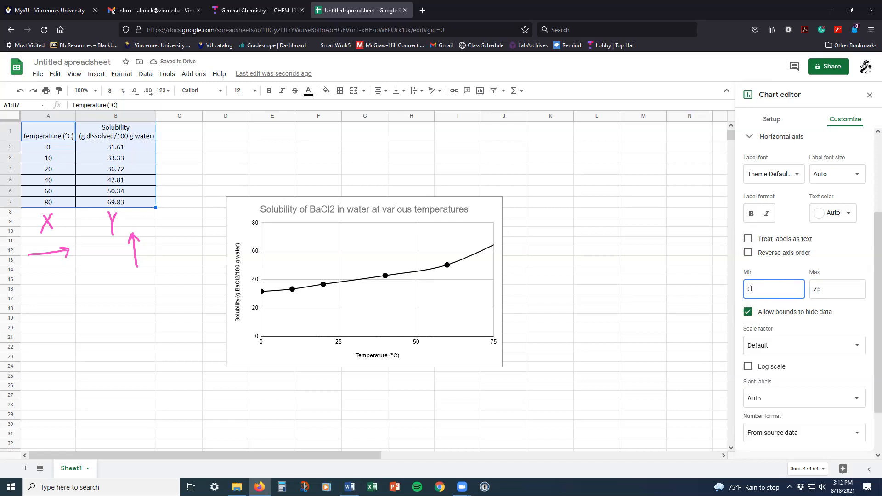
left_click(749, 312)
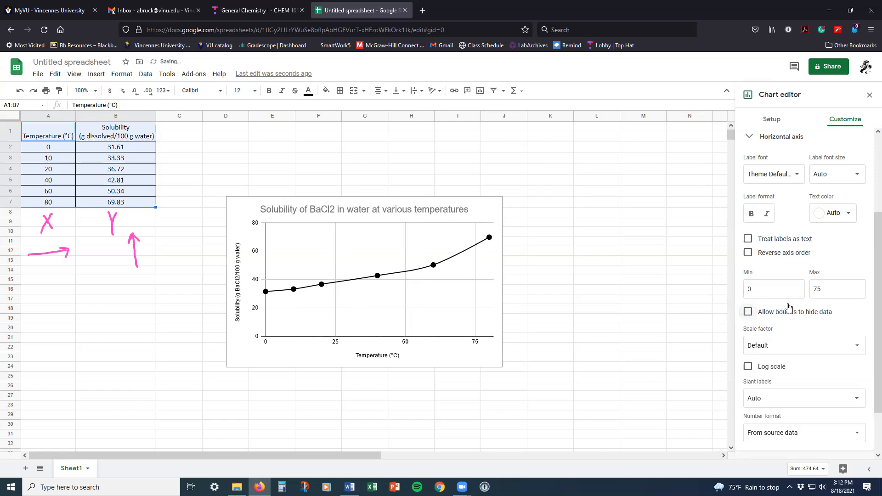
- Try scale factors 0.1 and 100 on the horizontal axis and return the factor to Default
left_click(774, 351)
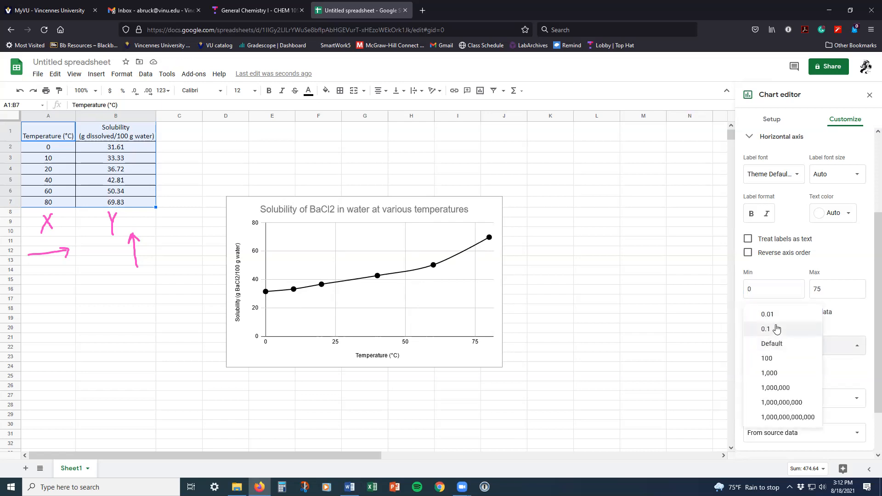
left_click(774, 329)
left_click(772, 347)
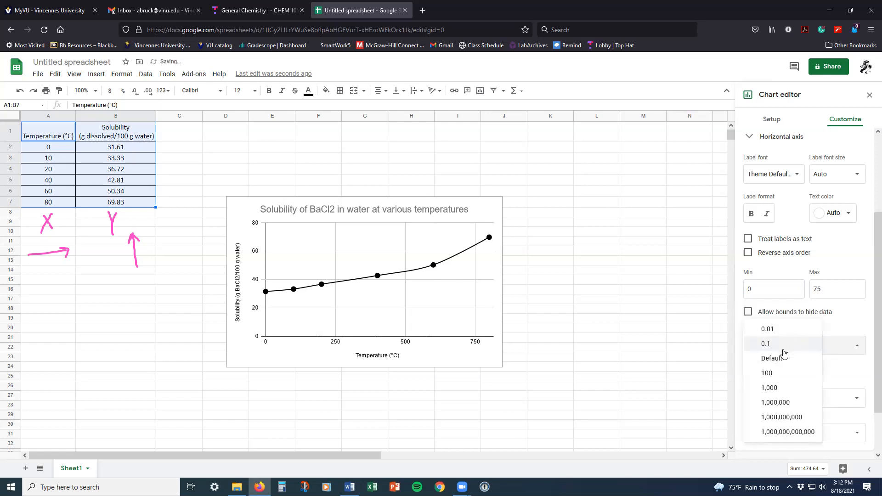
left_click(775, 372)
left_click(777, 348)
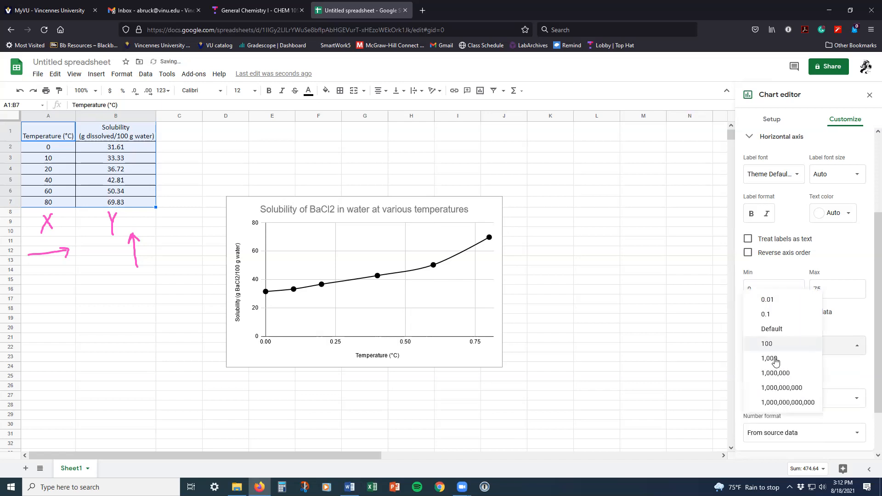
left_click(778, 329)
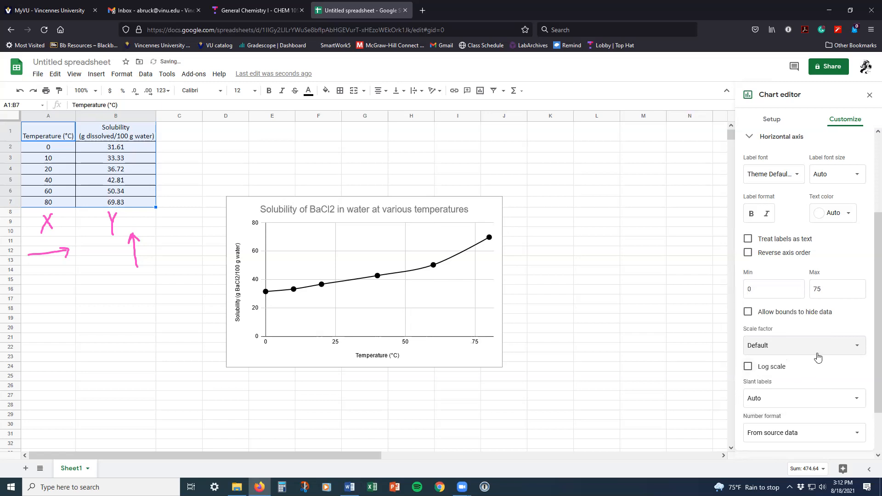
- Look over the number format options for the horizontal axis labels
scroll(819, 359, "down", 1)
scroll(802, 358, "down", 1)
left_click(800, 370)
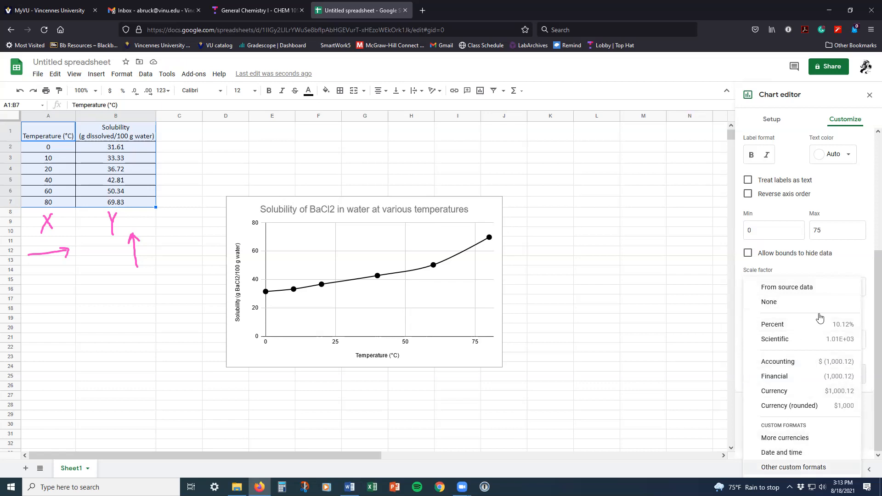
left_click(820, 279)
left_click(822, 280)
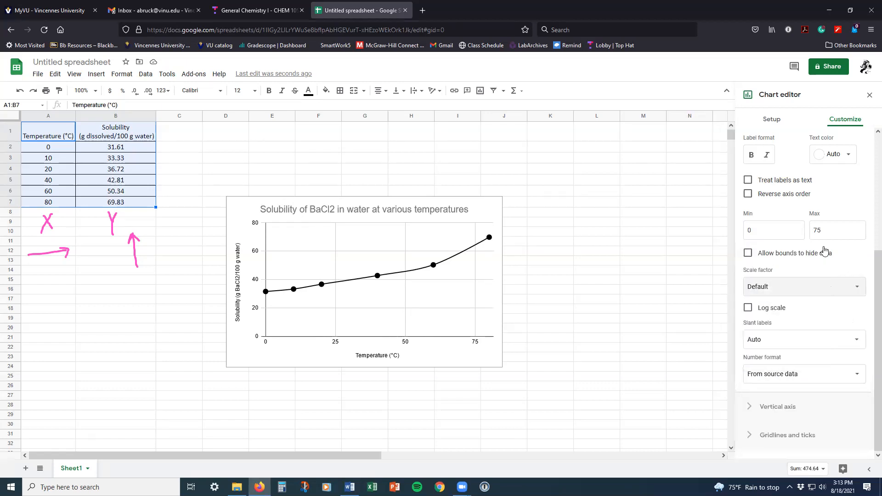
- Set the chart's horizontal axis maximum to 80
left_click(829, 231)
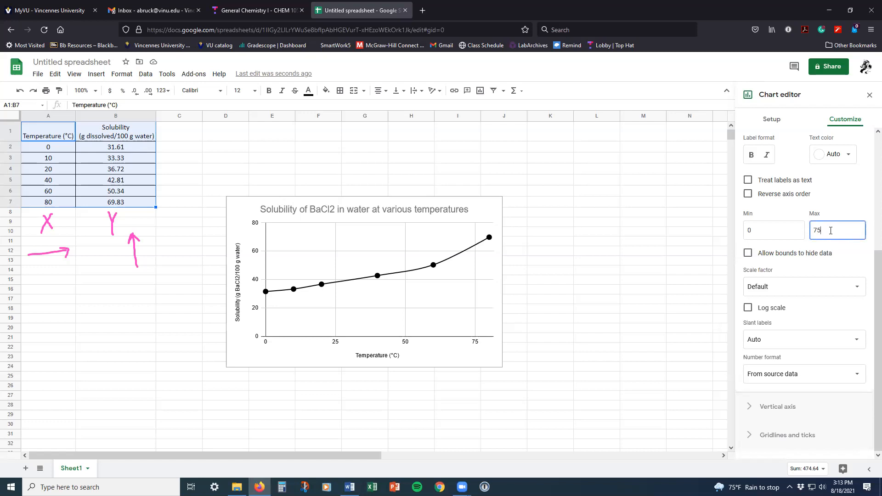
left_click(847, 265)
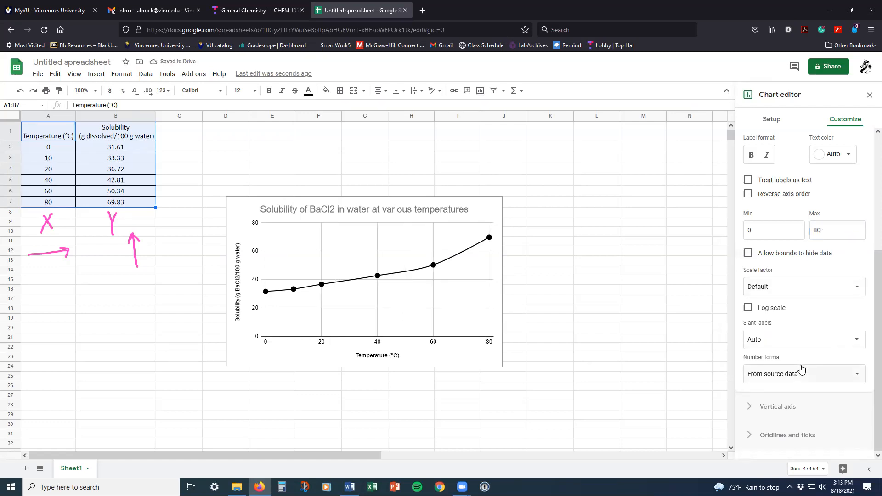
scroll(796, 265, "up", 3)
left_click(752, 163)
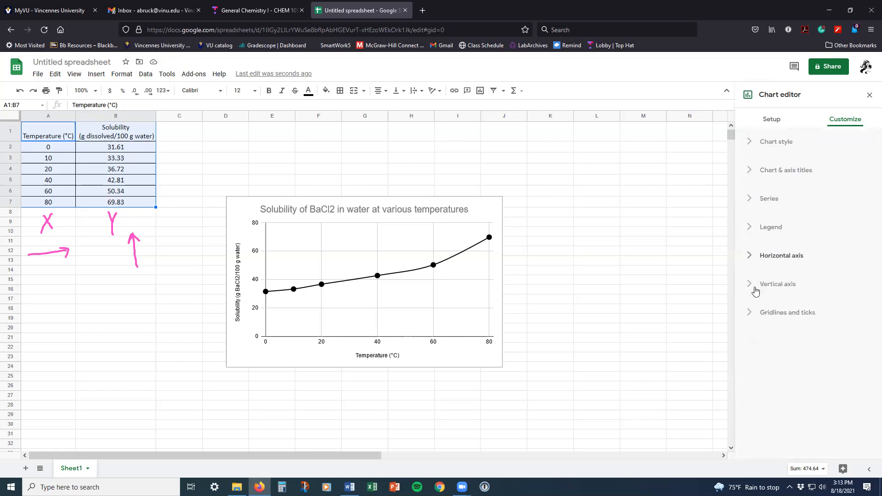
- Turn on minor gridlines for the chart's vertical axis
left_click(753, 313)
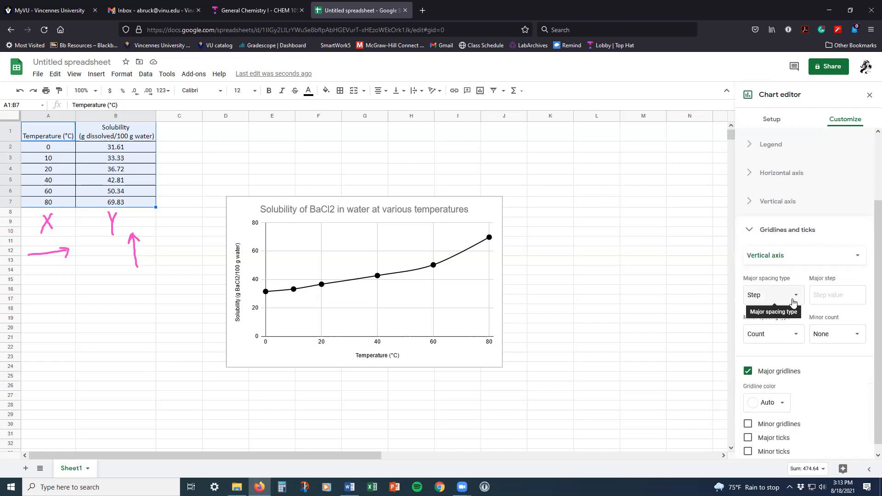
left_click(796, 297)
left_click(797, 296)
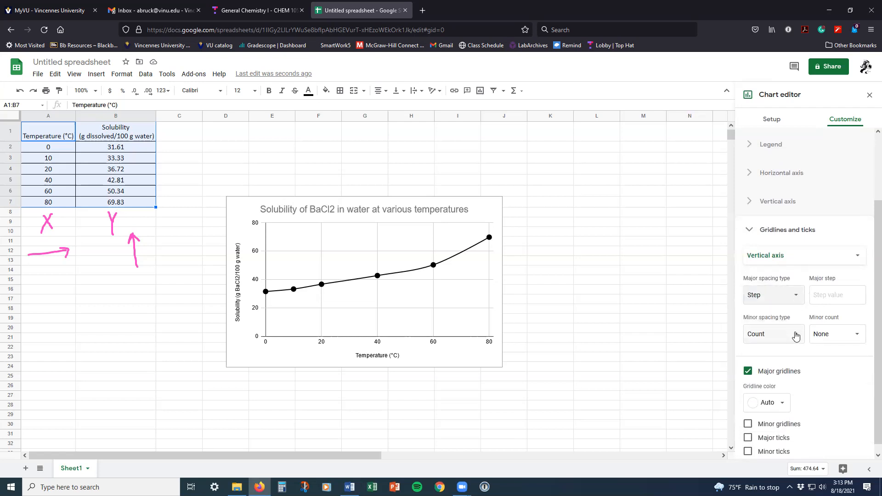
left_click(797, 299)
left_click(798, 300)
left_click(749, 425)
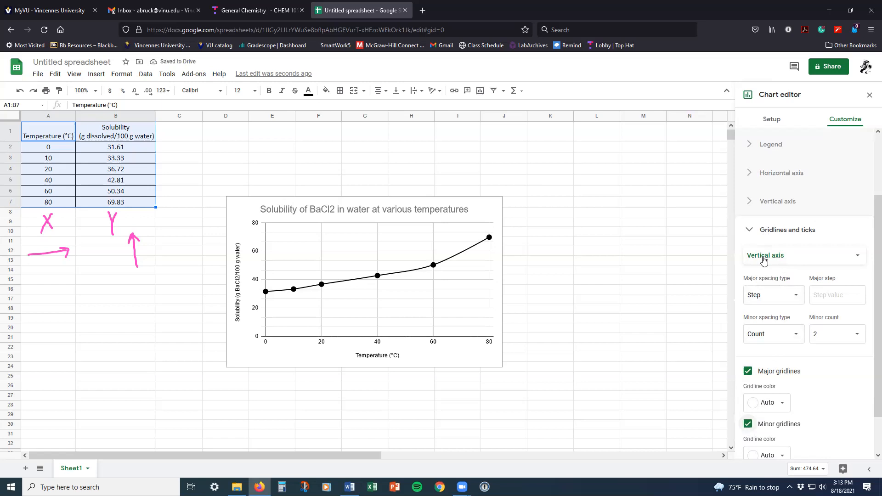
- Switch the gridline settings to the horizontal axis and enable its minor gridlines
scroll(781, 271, "down", 1)
left_click(858, 209)
left_click(789, 190)
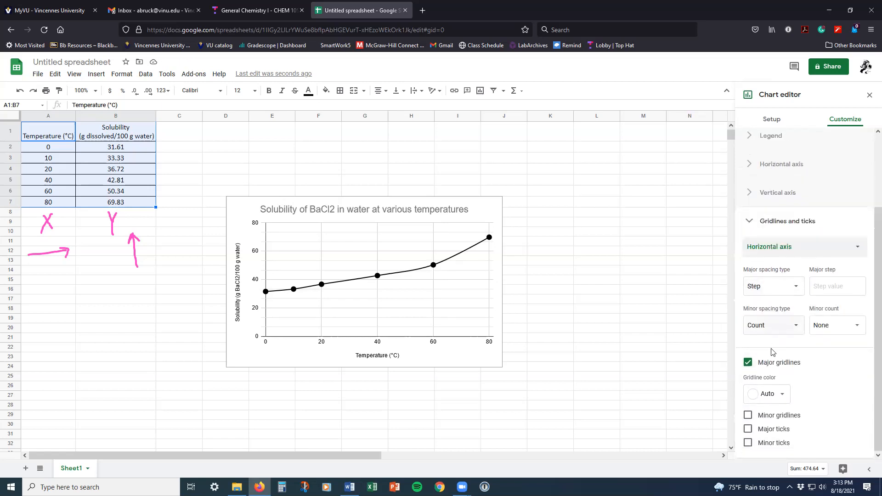
left_click(748, 415)
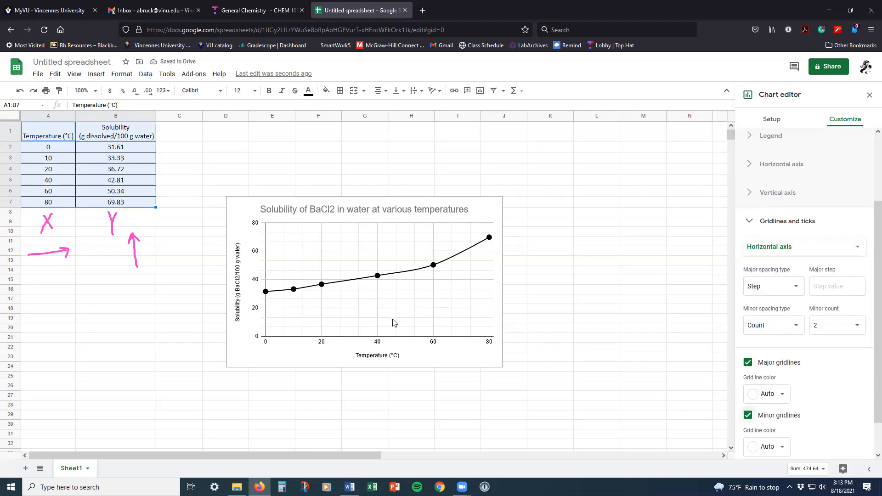
- Change the horizontal axis major spacing type to Count, with a major count of 9
left_click(796, 287)
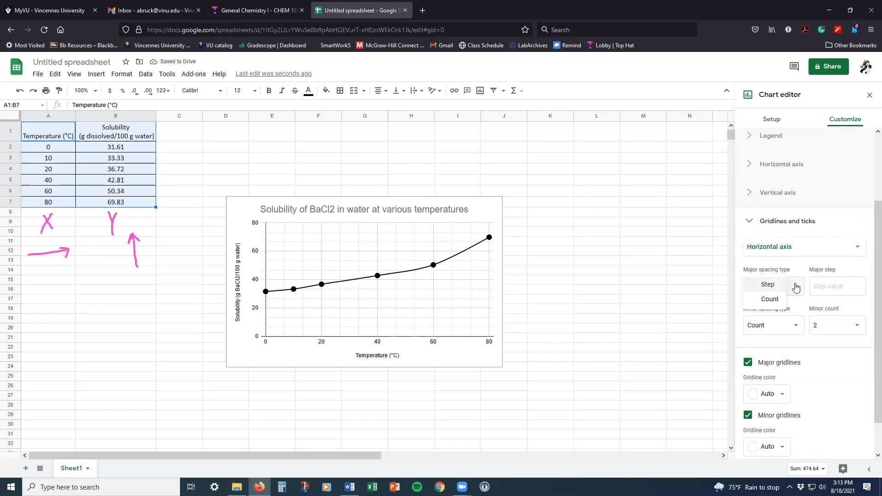
left_click(777, 301)
left_click(822, 289)
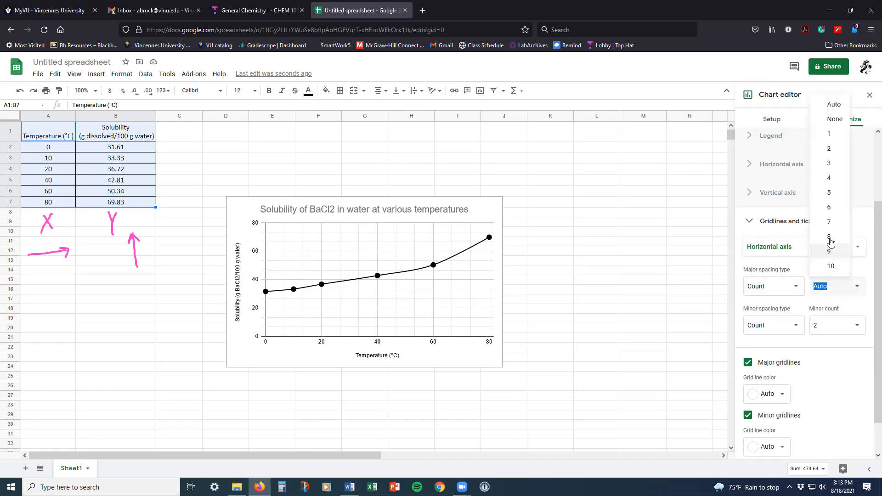
left_click(830, 253)
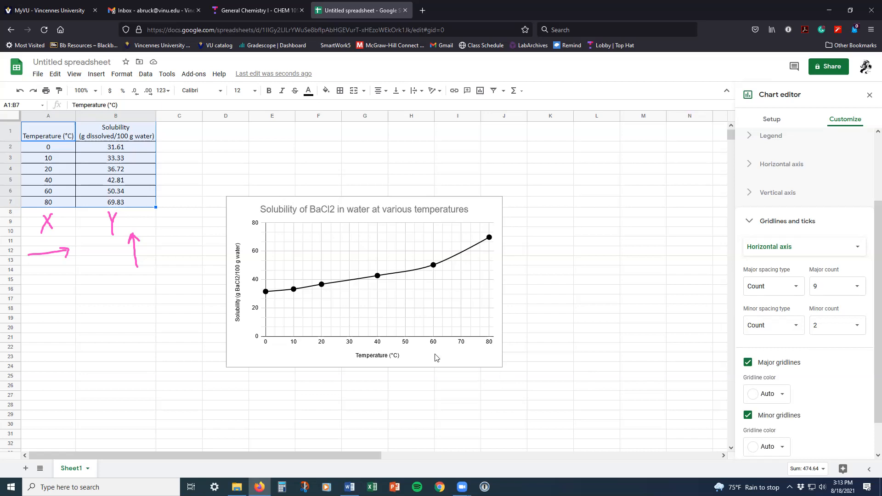
left_click(857, 328)
left_click(855, 329)
scroll(827, 374, "down", 1)
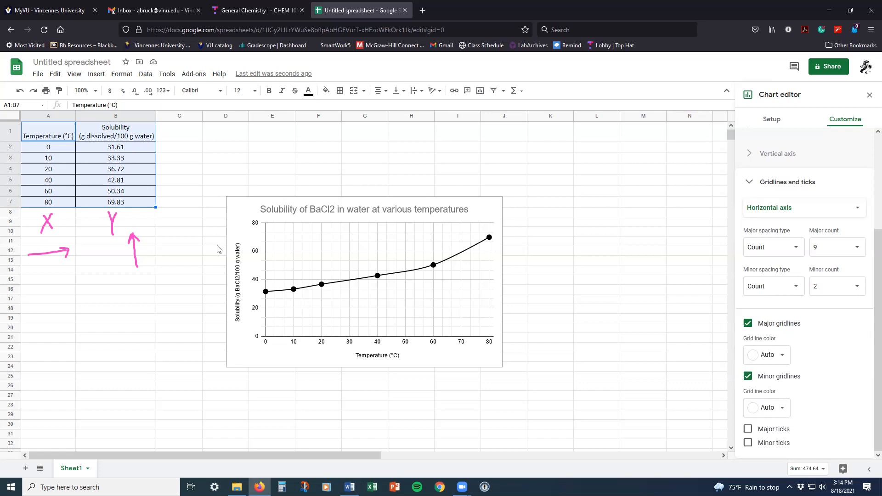
- Close the chart editor and move the chart below the data table, starting around row 15 in column A
left_click(200, 234)
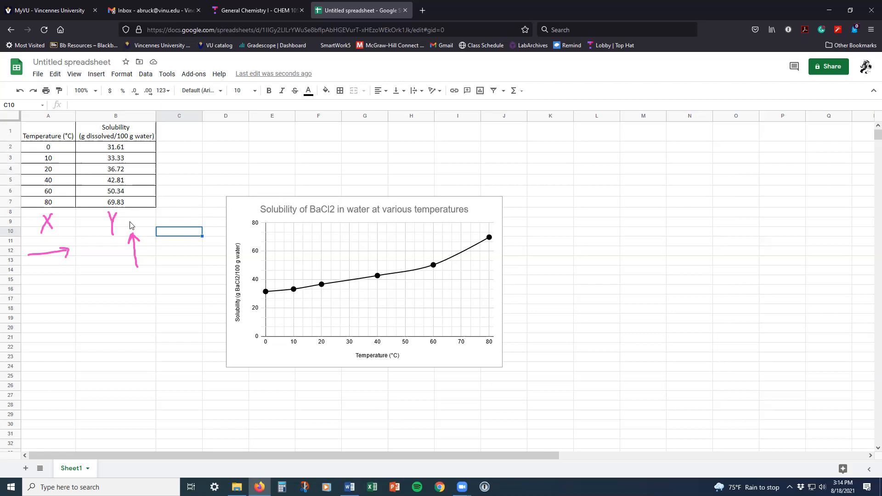
left_click(242, 213)
left_click_drag(241, 211, 42, 292)
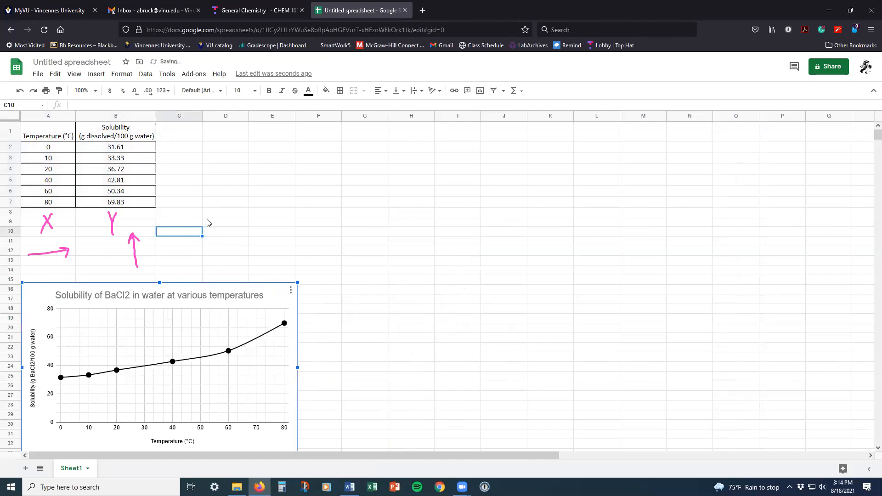
- Enter the column headers "Temperature (K)" in D1 and "log (solubility)" in E1
left_click(50, 148)
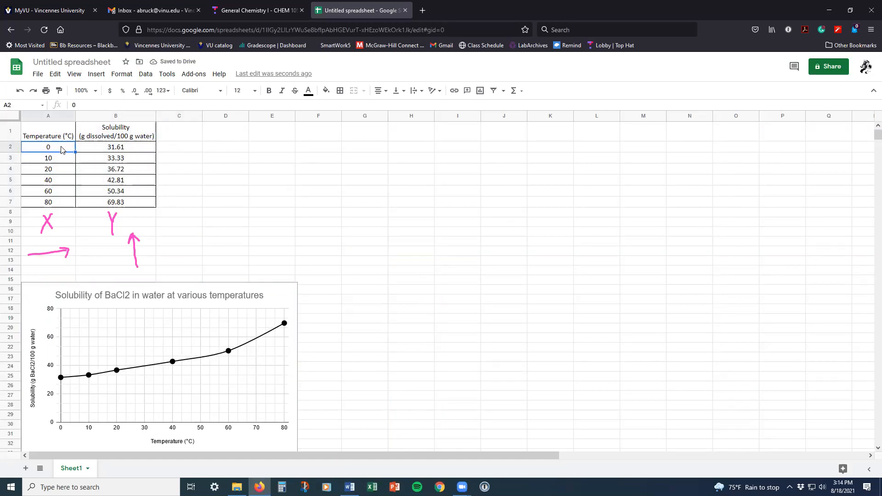
left_click(181, 132)
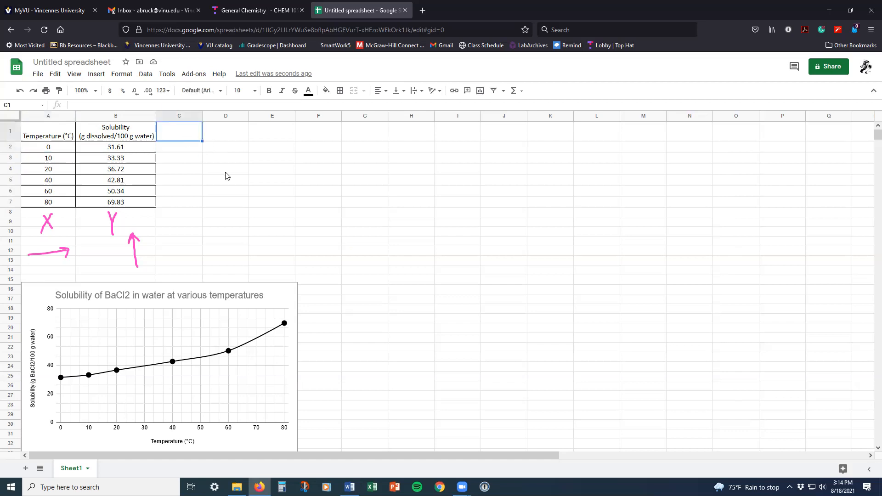
key("Right")
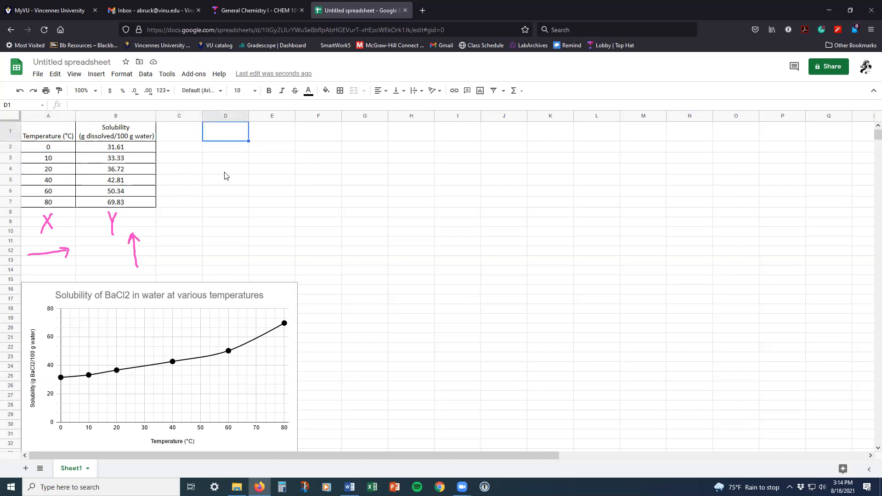
type("Tempter")
key("BackSpace")
key("BackSpace")
type("erature (K)")
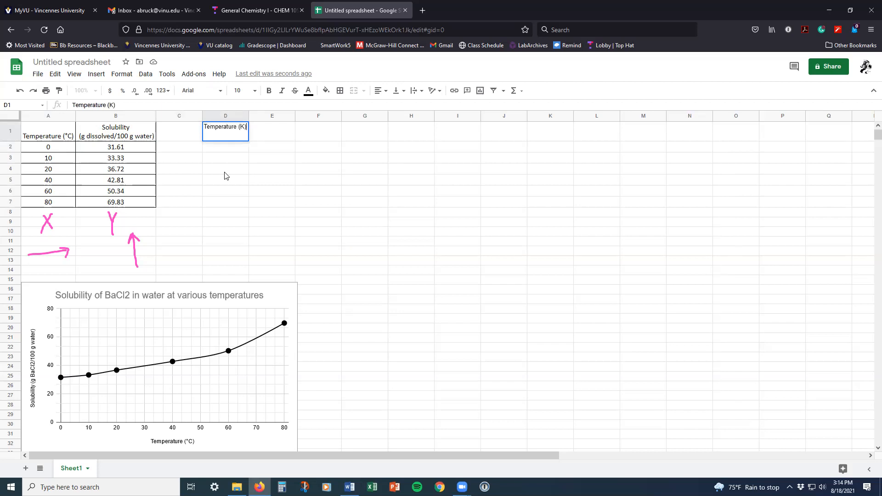
key("Tab")
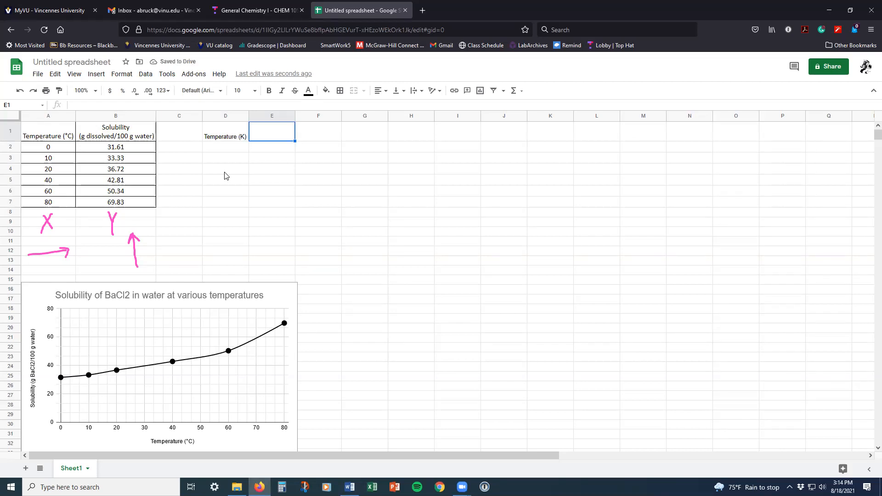
type("log (solub")
key("BackSpace")
type("ubility)")
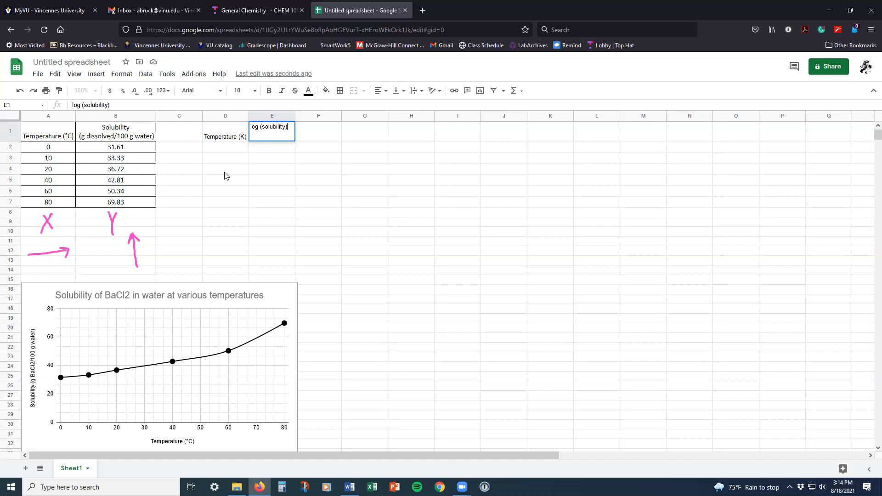
key("Return")
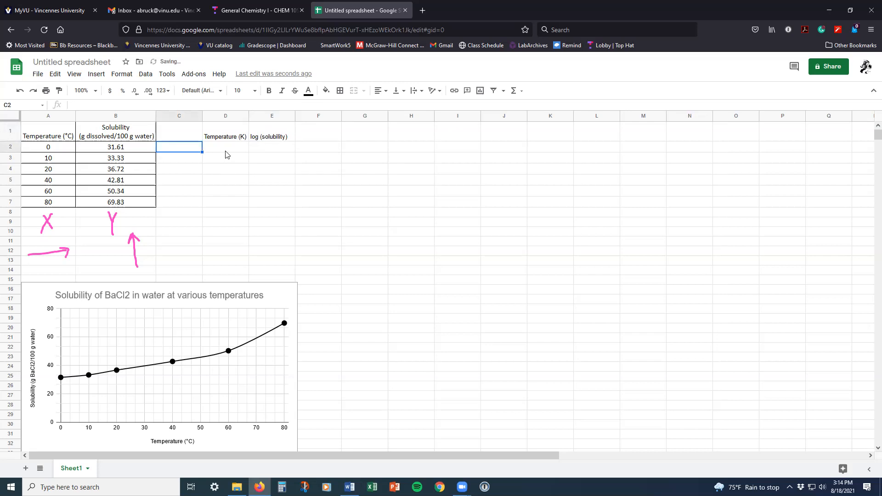
- Write the Kelvin conversion formula as the text "K = C + 273.15" in cell D2
left_click(223, 149)
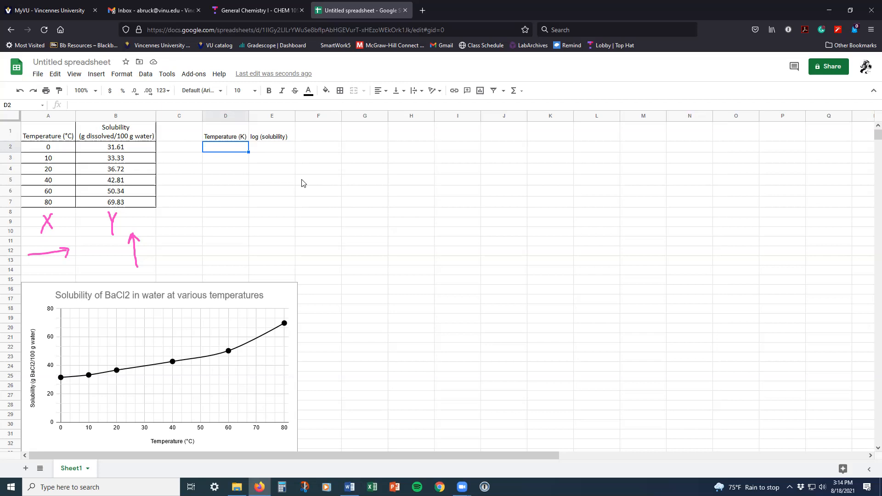
type("K = C + 273.15")
key("Return")
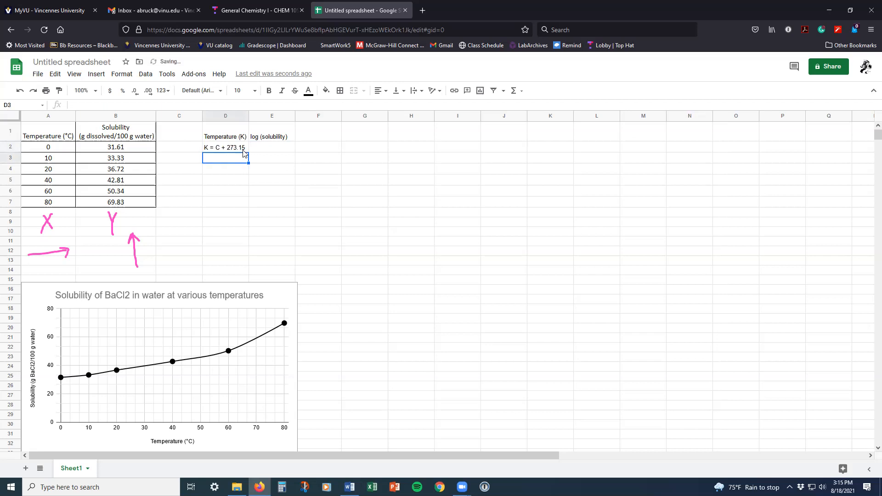
- Enter the Kelvin temperatures 273.15, 283.15 and 293.15 in cells D2 to D4, replacing the conversion text
key("Up")
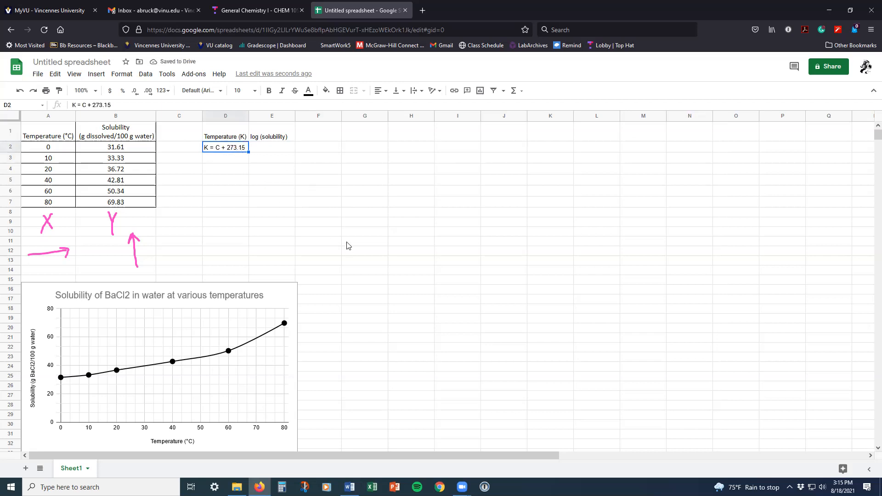
type("273.18")
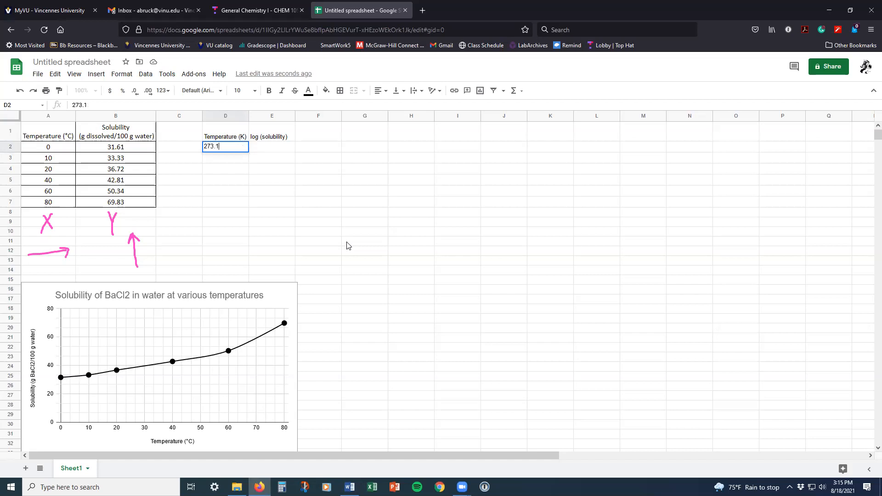
key("BackSpace")
key("Return")
type("10")
key("BackSpace")
key("BackSpace")
type("283.15")
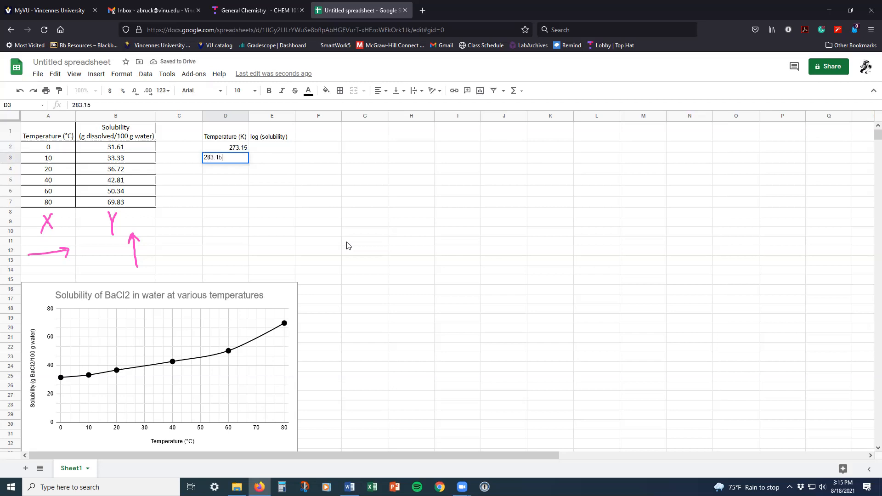
key("Return")
type("293.15")
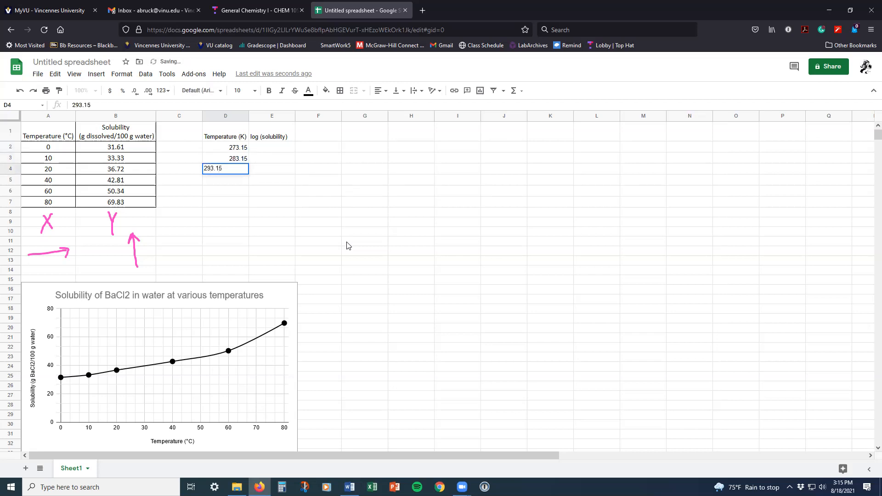
key("Return")
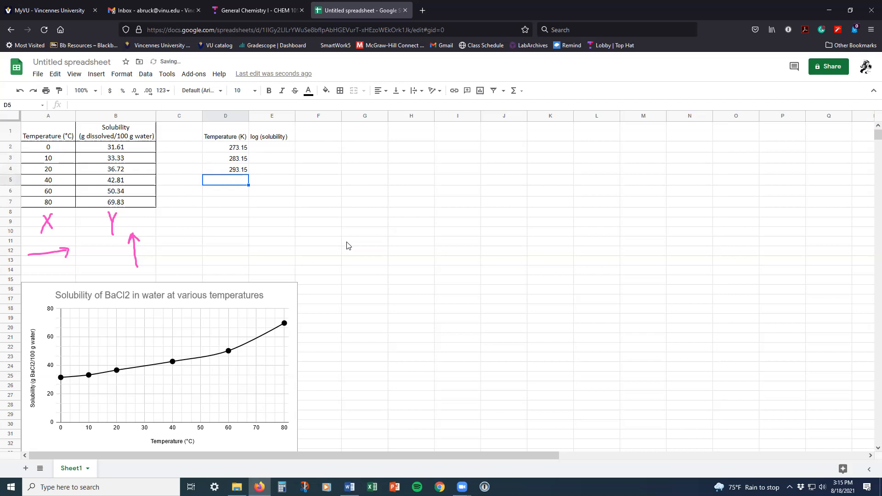
- Complete the Kelvin column with 313.15, 333.15 and 353.15 in cells D5 to D7
type("313.15")
key("Return")
type("333.15")
key("Return")
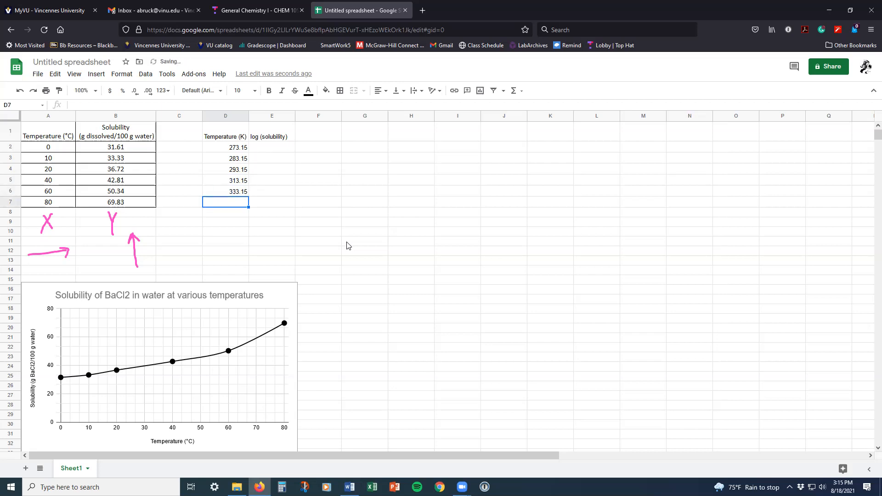
type("353.15")
key("Return")
key("Up")
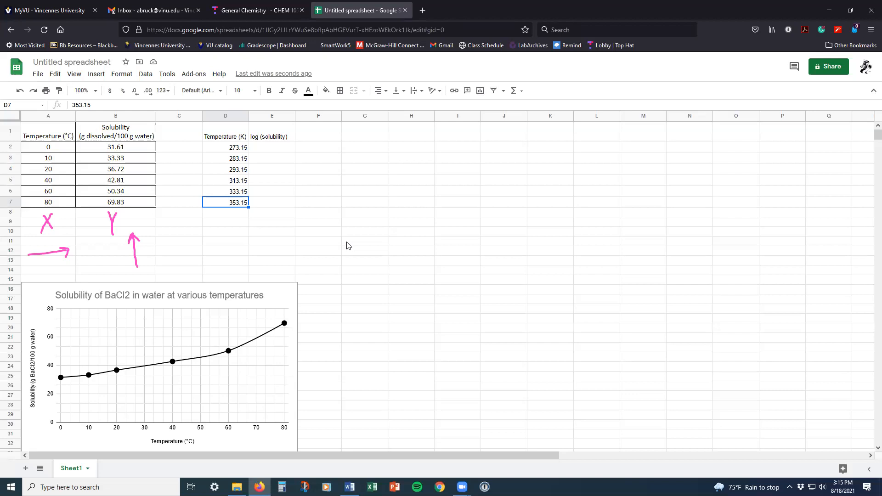
key("Up")
key("Up")
key("Up")
key("Up")
key("Up")
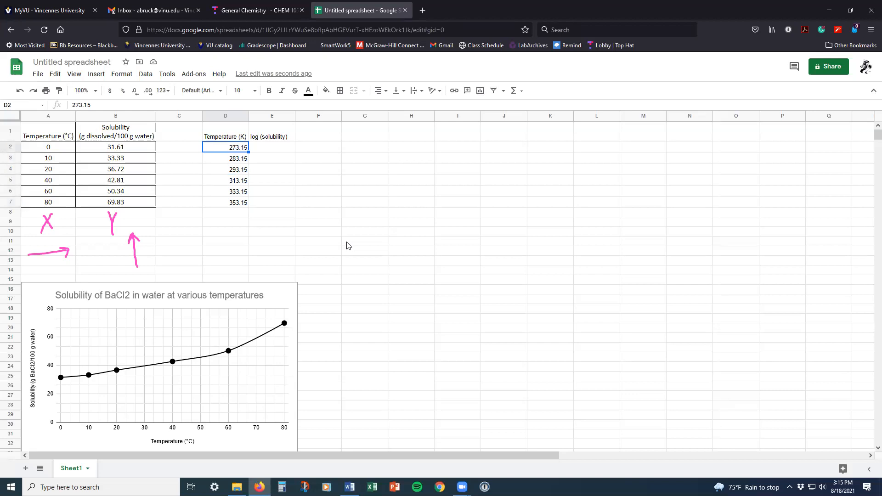
key("Right")
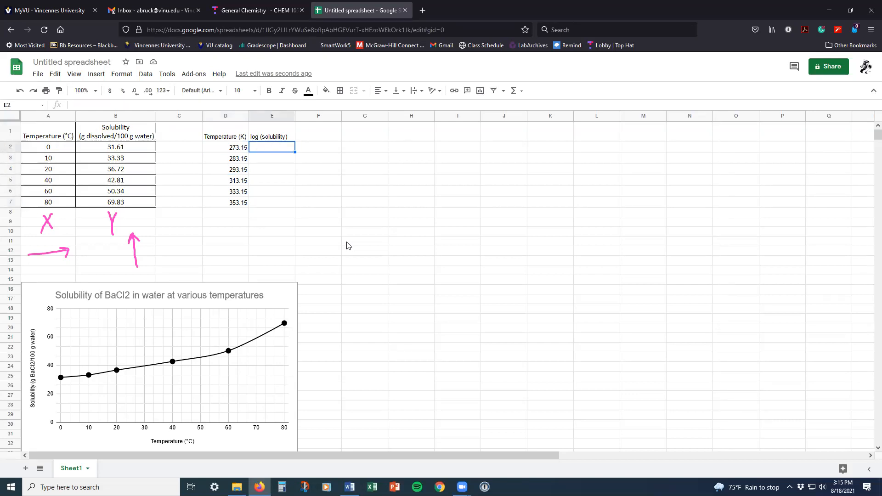
key("Left")
key("Left")
key("Left")
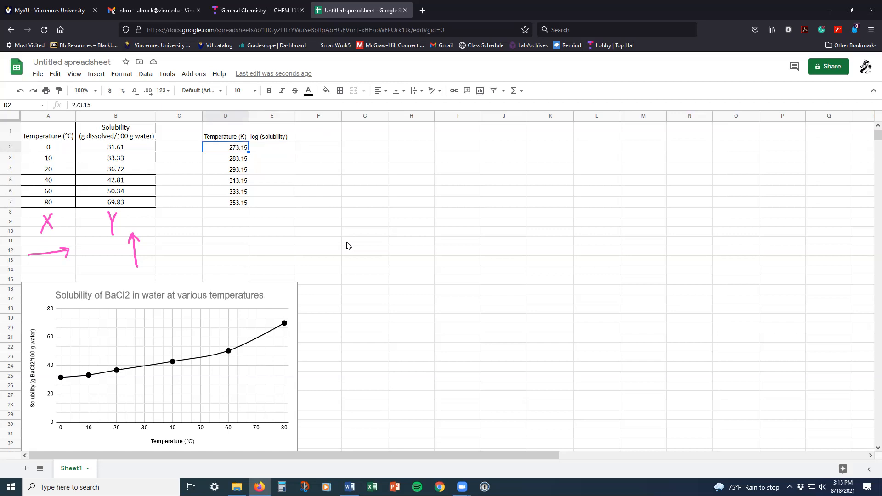
key("Right")
key("Right")
key("Right")
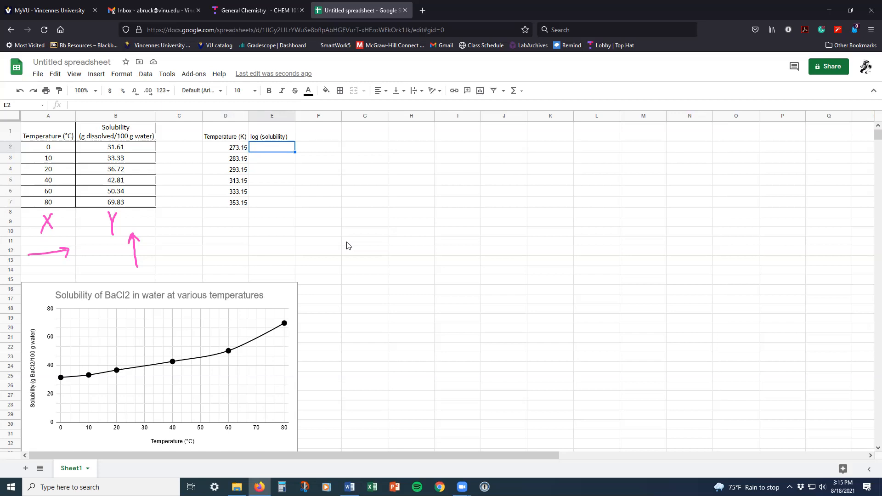
key("Left")
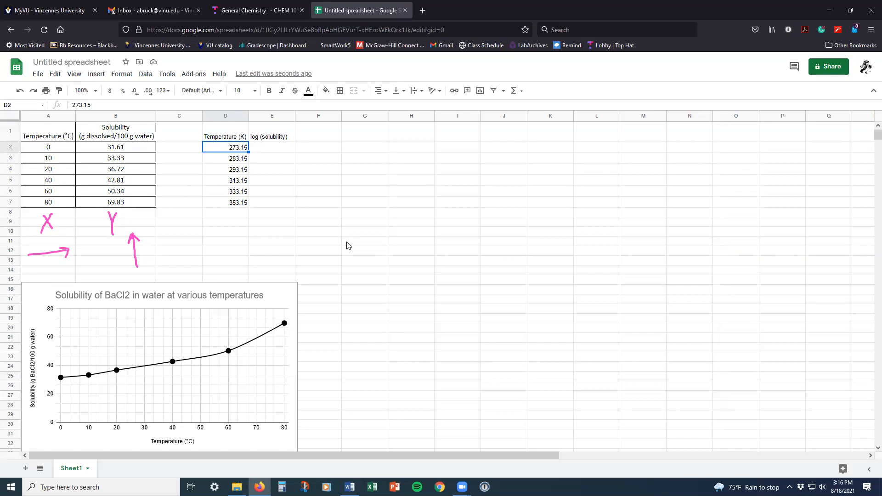
- Replace the typed value in cell D2 with the formula =0+273.15
type("=")
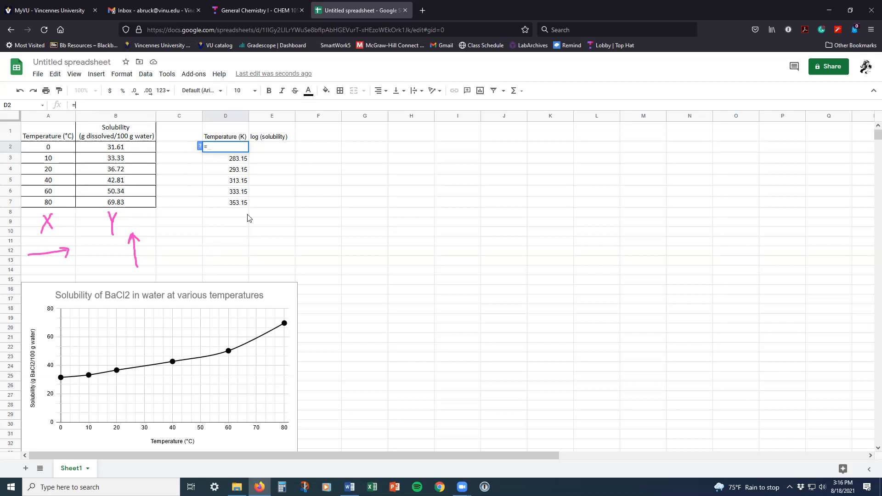
type("0+273.15")
key("Return")
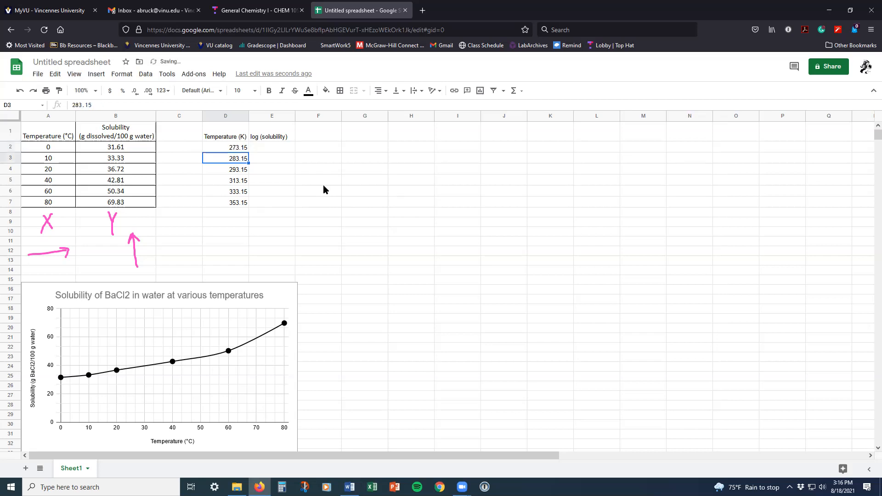
- Enter the formula =log(31.61) in cell E2
key("Up")
key("Right")
type("=log(")
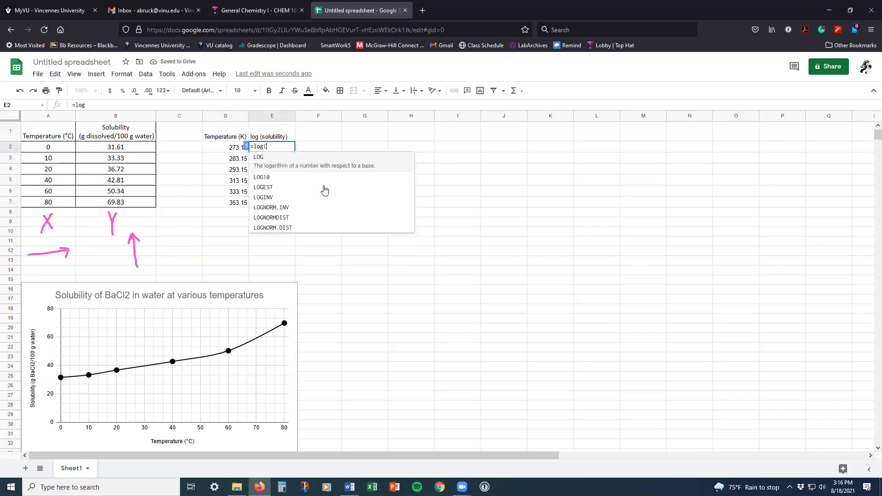
type("31.61")
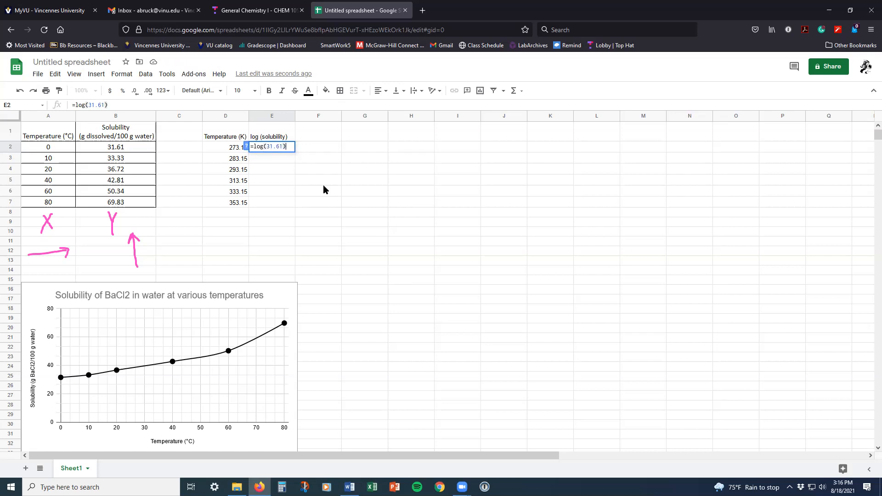
key("Return")
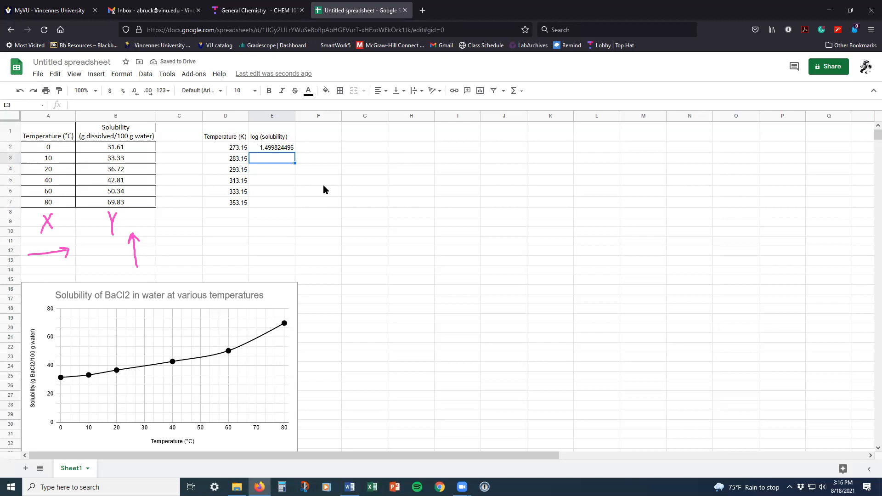
- Replace the 0 in D2's formula with a reference to cell A2 so it reads =A2+273.15
key("Up")
key("Left")
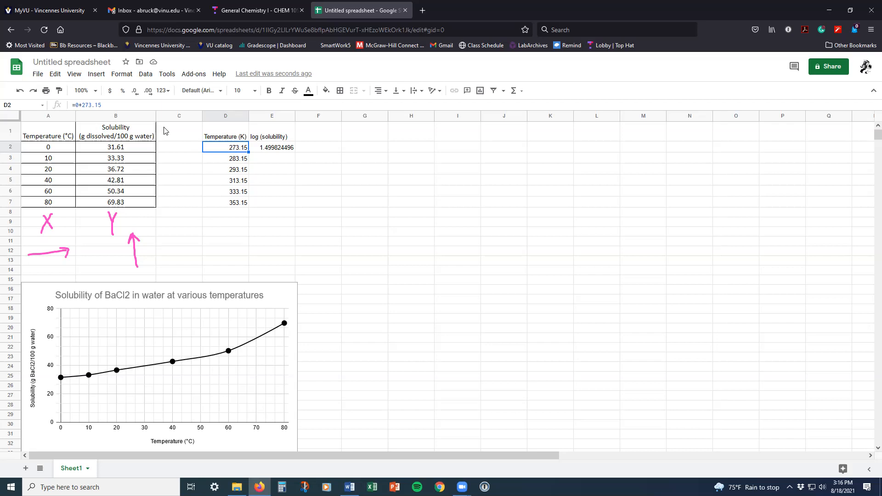
left_click(83, 106)
double_click(83, 105)
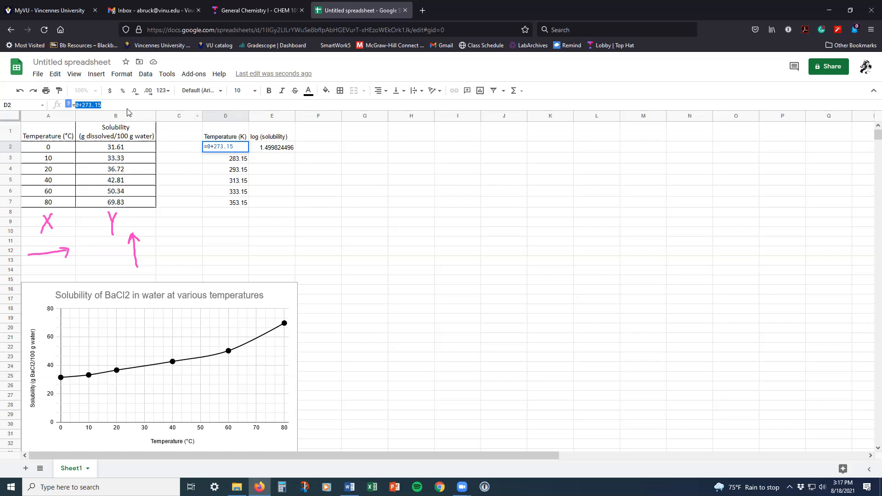
left_click(88, 105)
double_click(77, 105)
left_click(58, 147)
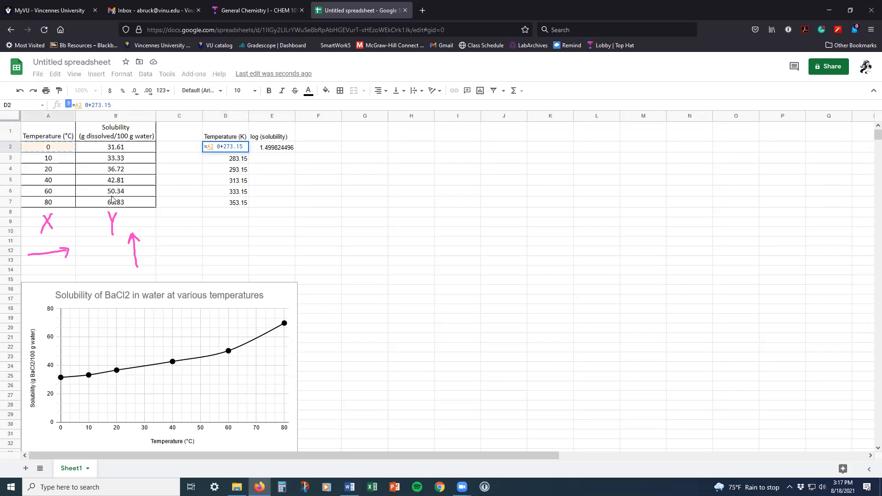
key("Delete")
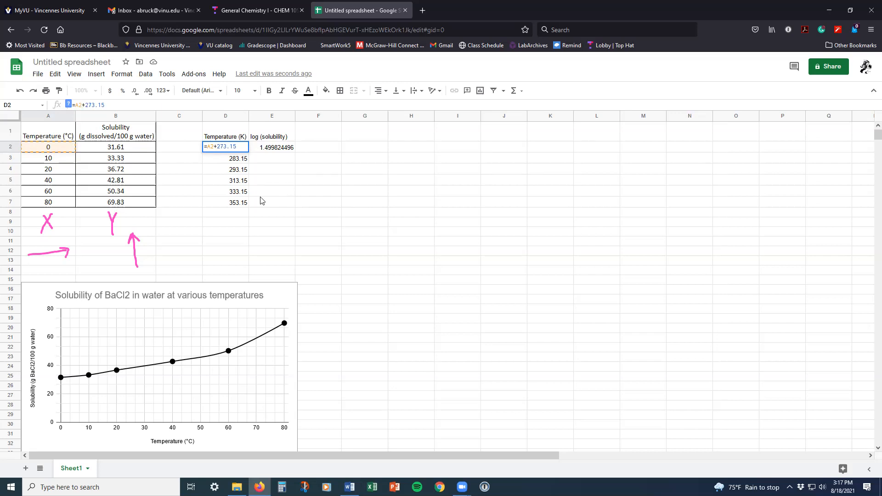
key("Return")
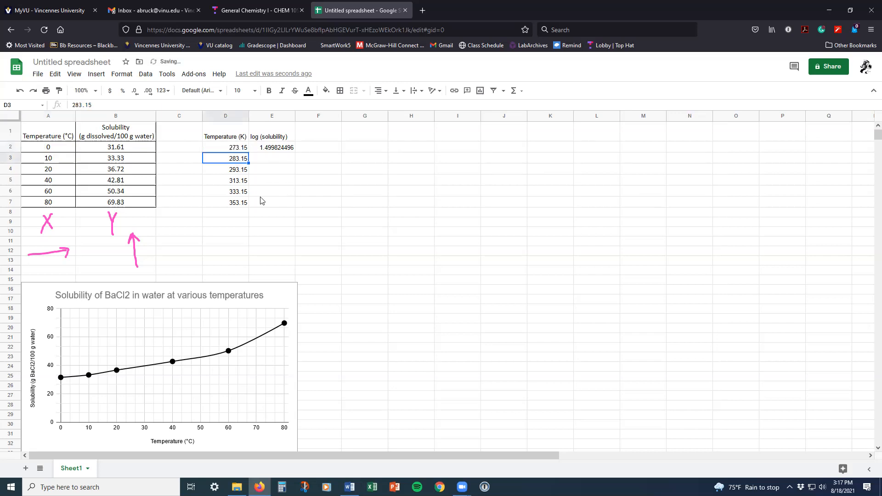
left_click(235, 148)
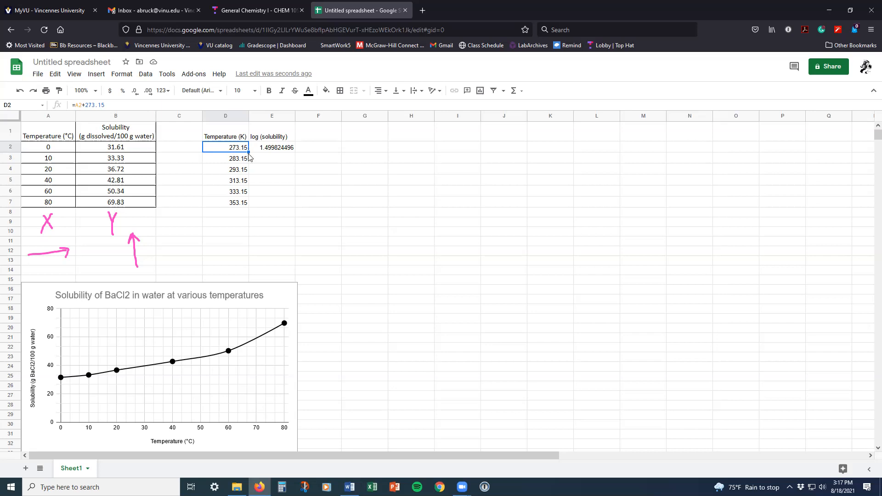
left_click_drag(248, 152, 245, 203)
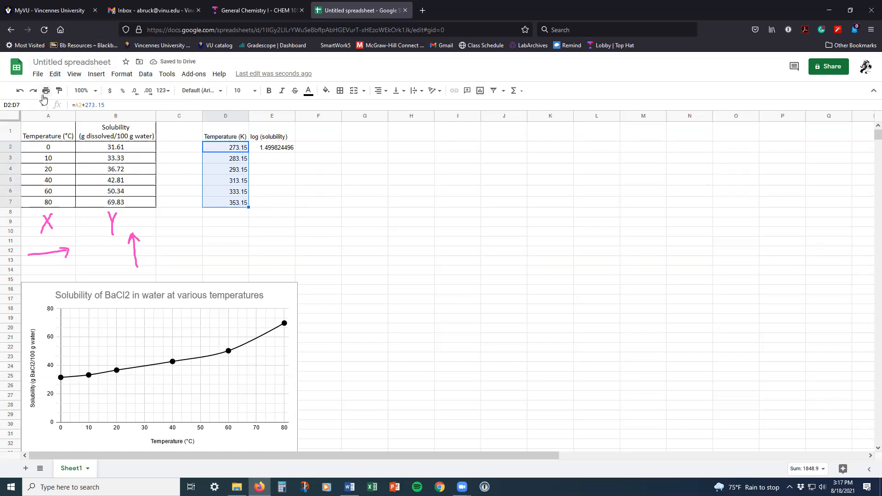
left_click(20, 91)
- Clear the Kelvin values in D3:D7 and fill the formula from D2 down through D7
left_click_drag(244, 159, 246, 205)
key("Delete")
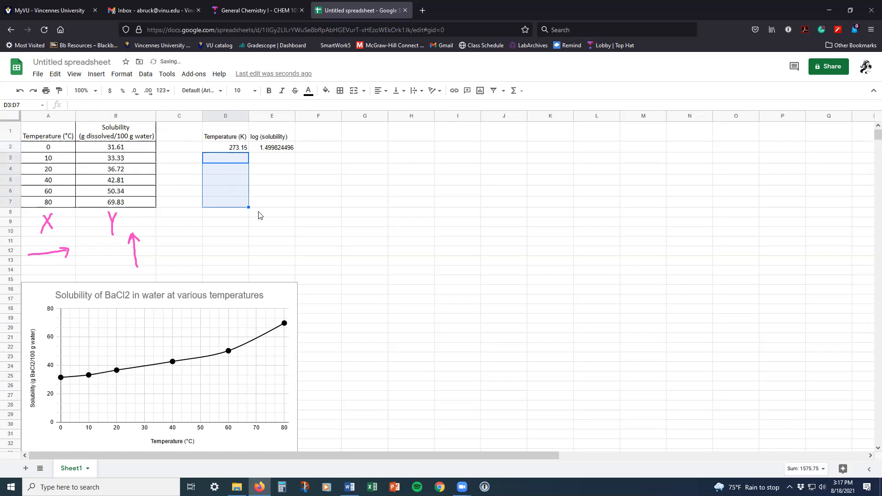
left_click(240, 147)
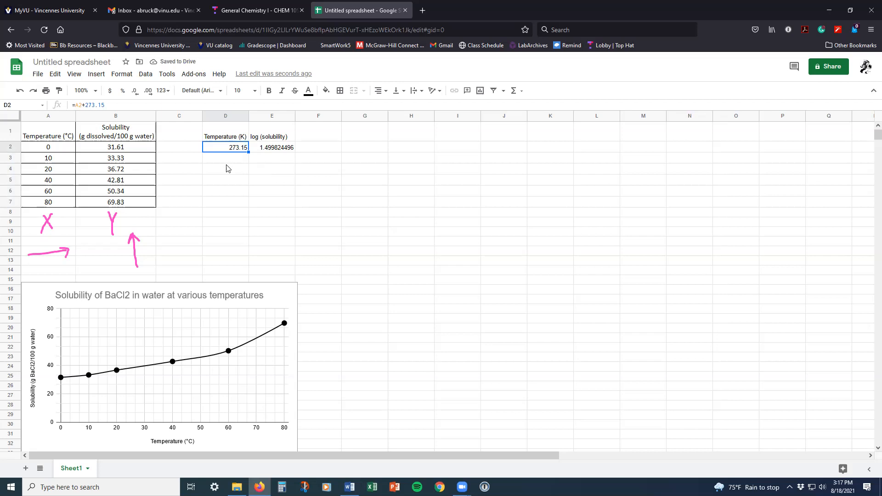
left_click(265, 161)
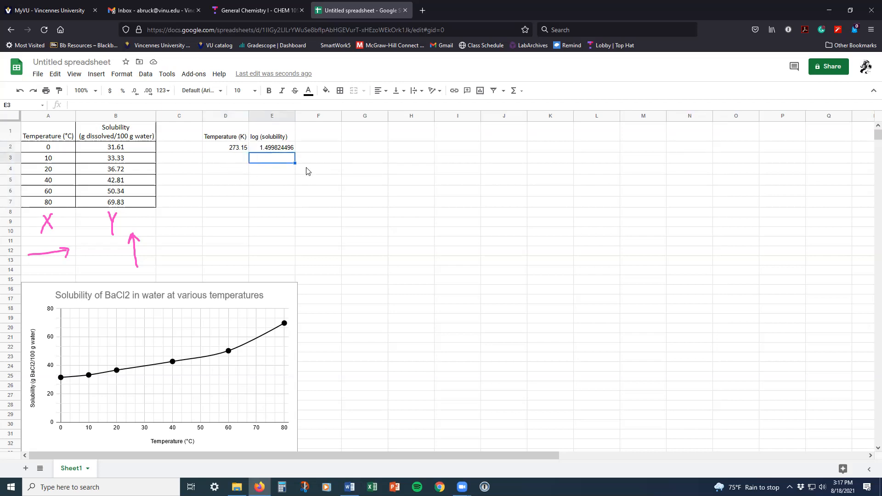
left_click(237, 147)
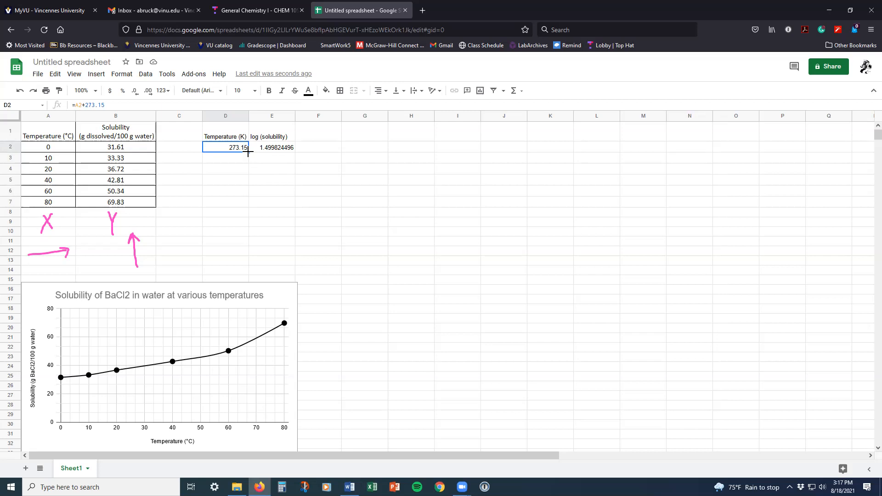
left_click_drag(248, 153, 245, 206)
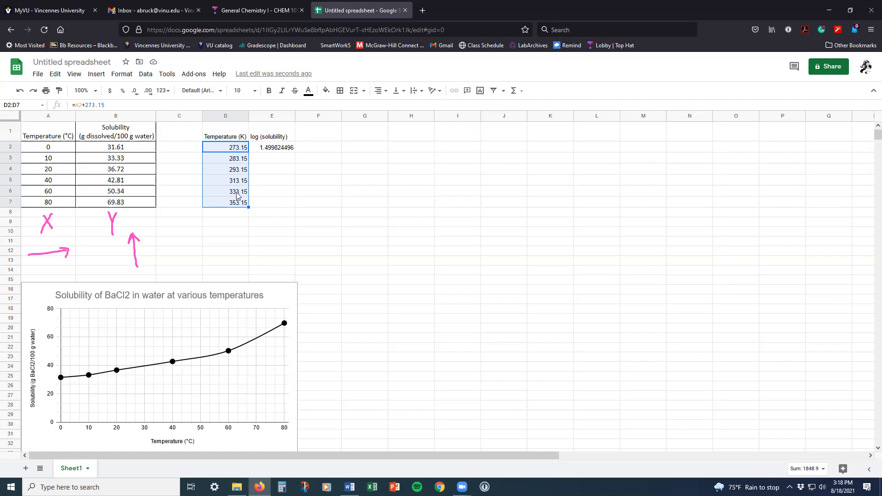
left_click(235, 148)
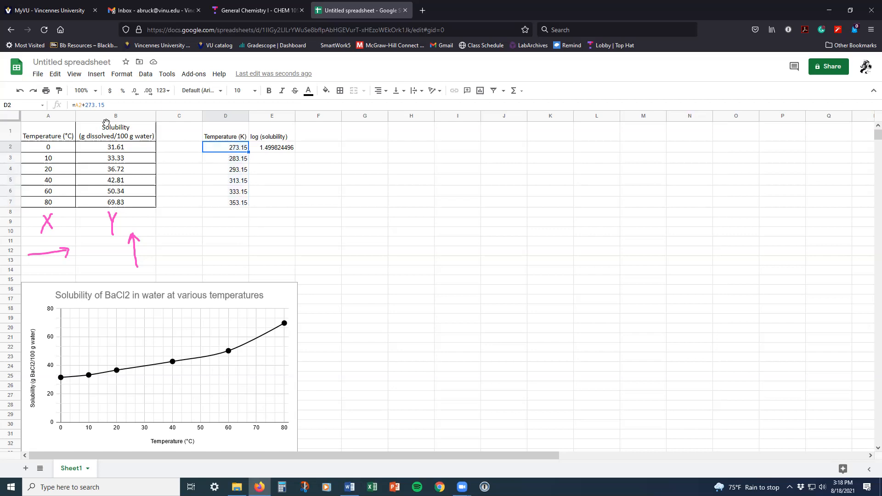
left_click(80, 105)
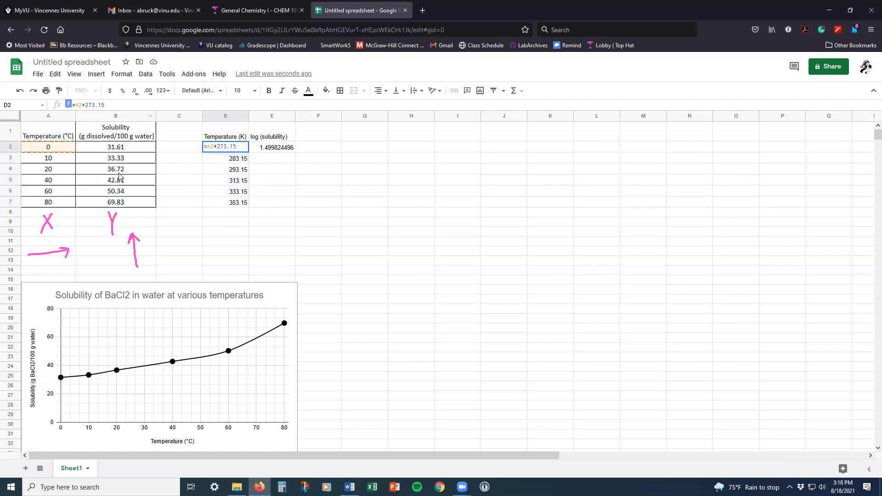
left_click(237, 148)
- Replace the number 31.61 in E2's formula with a reference to cell B2 so it reads =log(B2)
left_click(265, 152)
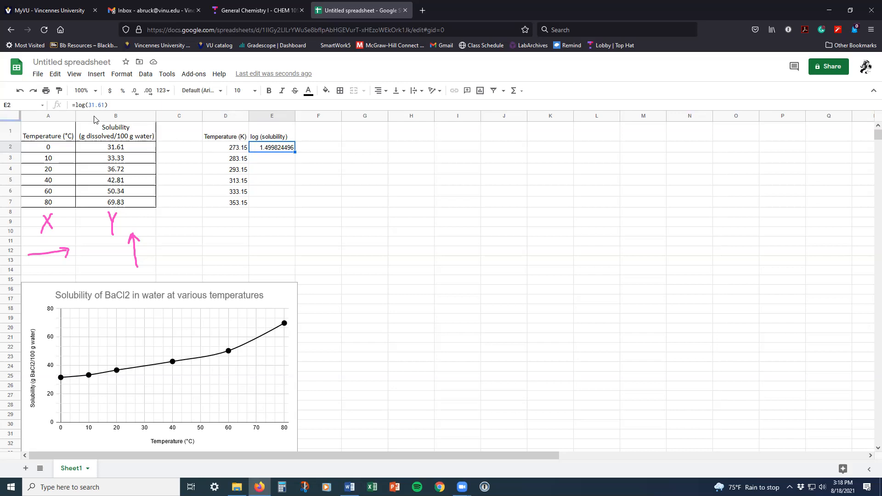
left_click_drag(89, 105, 106, 105)
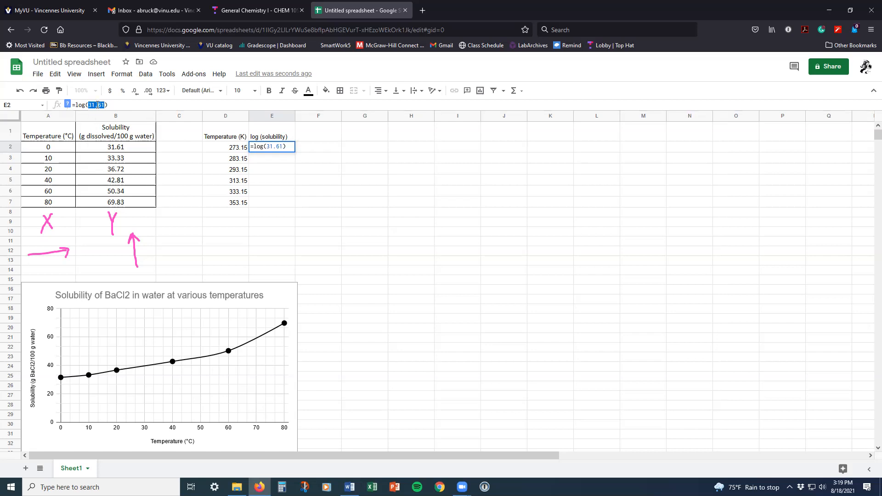
key("BackSpace")
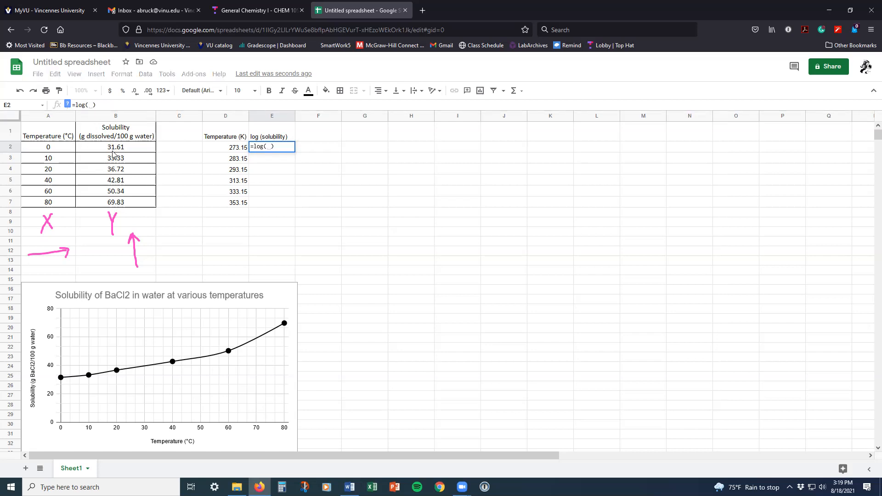
left_click(123, 150)
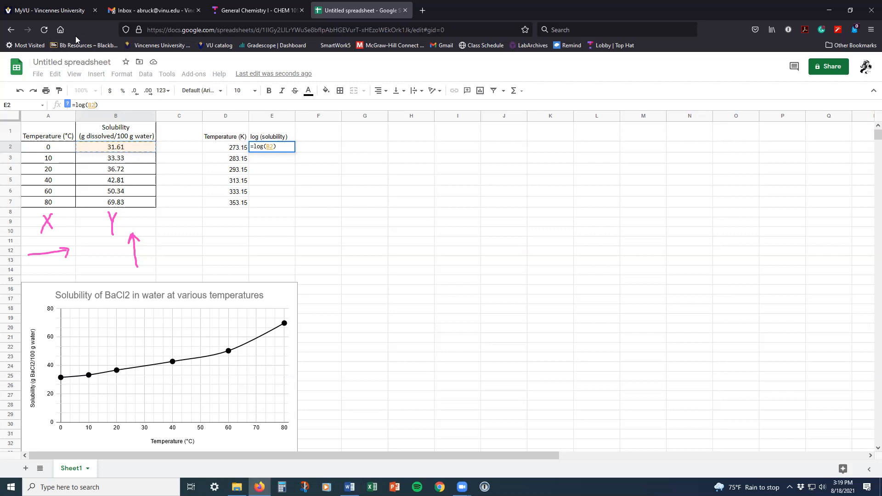
key("Return")
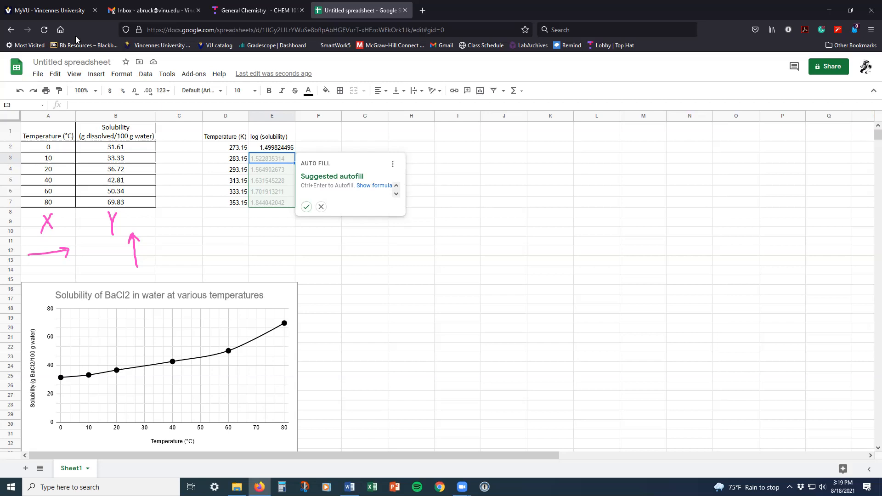
key("ctrl+Return")
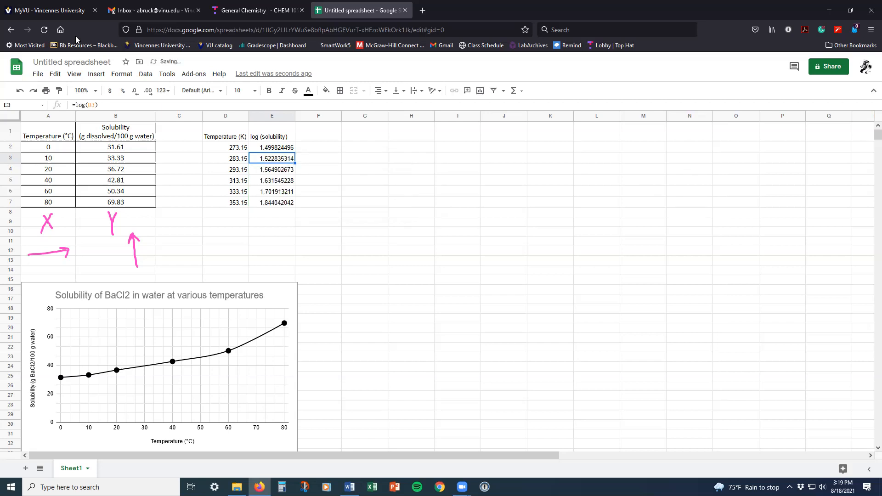
left_click_drag(269, 160, 262, 203)
key("Delete")
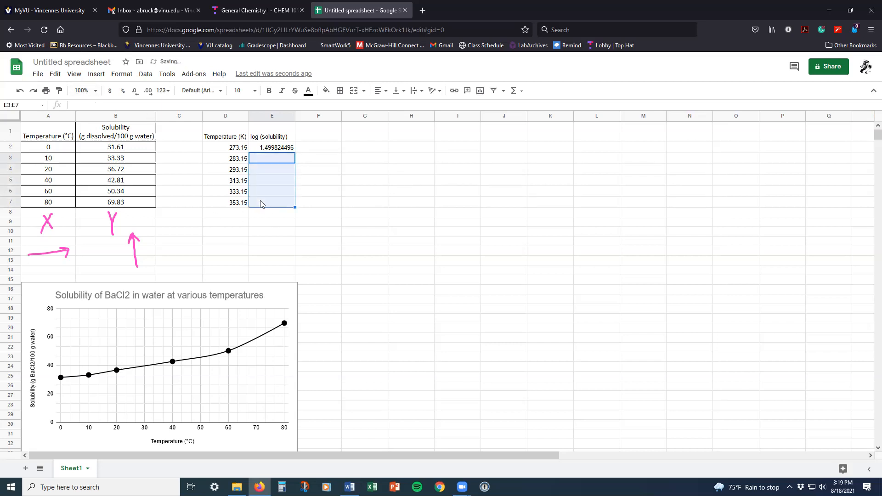
- Fill the log formula from E2 down through E7
left_click(275, 149)
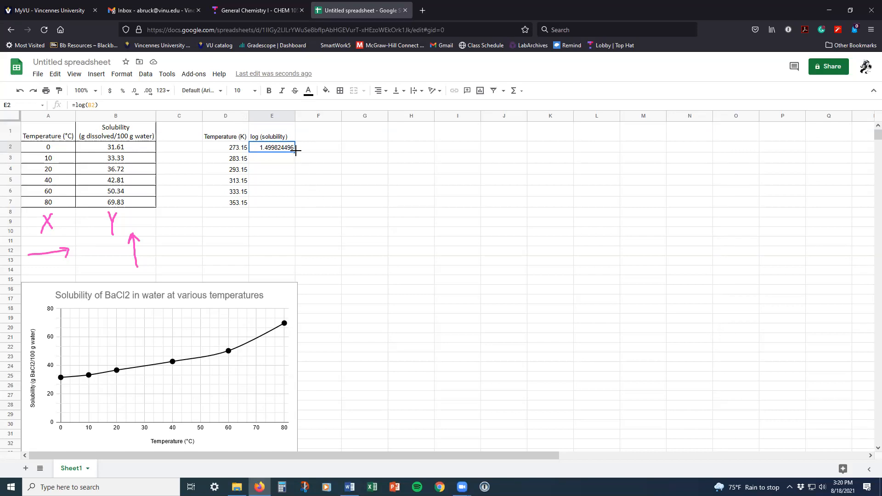
left_click_drag(295, 152, 295, 205)
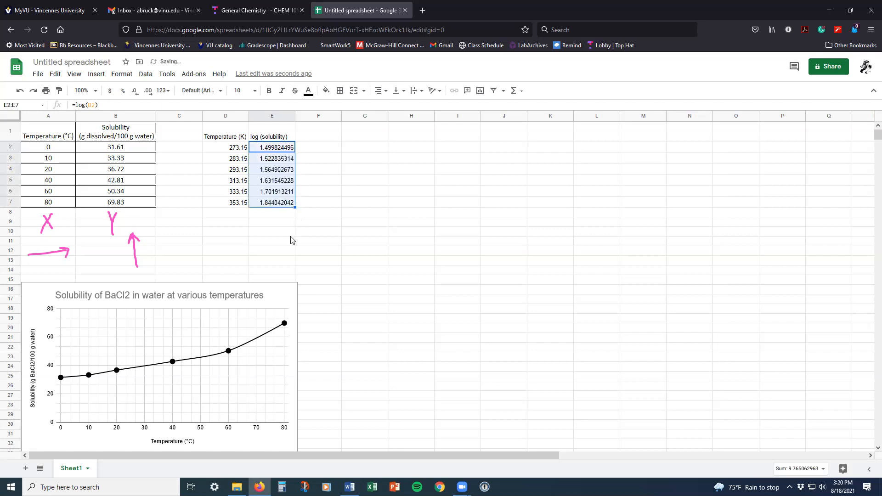
left_click(244, 147)
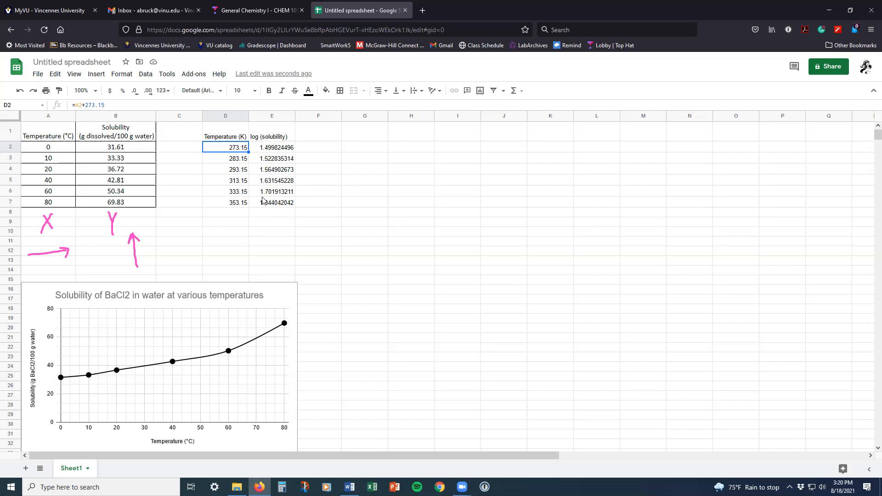
left_click(251, 221)
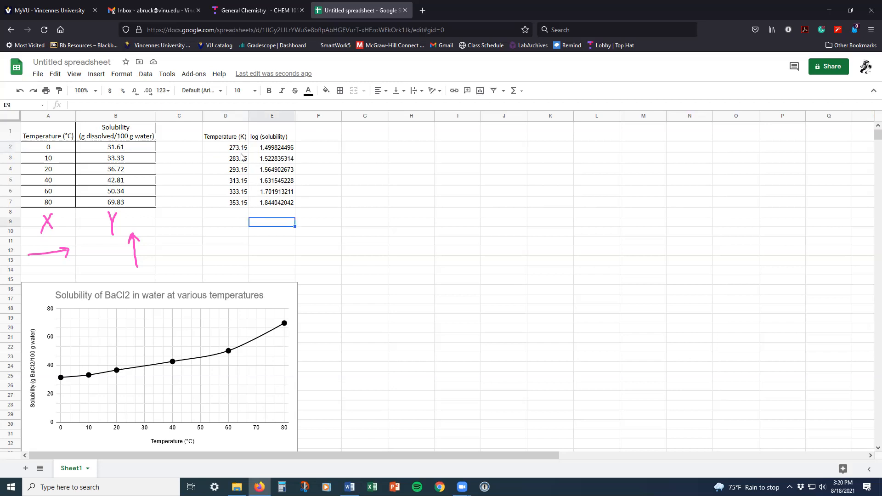
- Insert a chart from the data in D1:E7 and move it into the empty area beside the second table
left_click_drag(236, 148, 277, 190)
left_click_drag(237, 131, 286, 205)
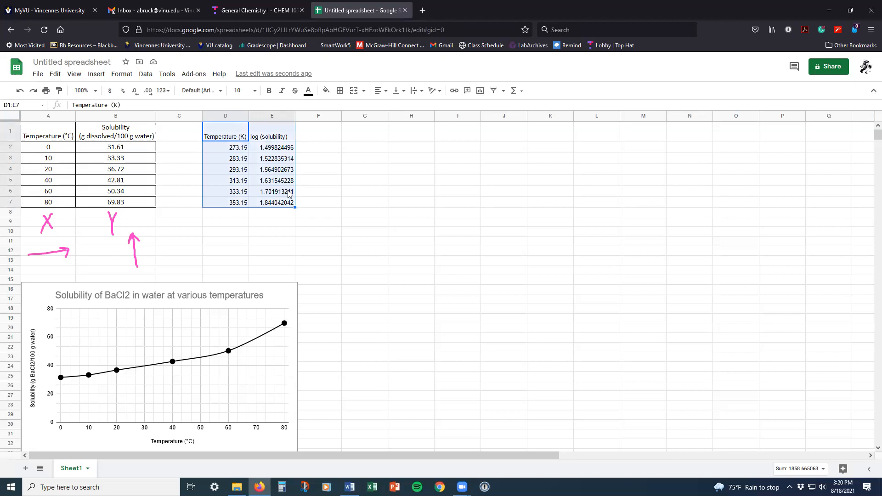
left_click(95, 76)
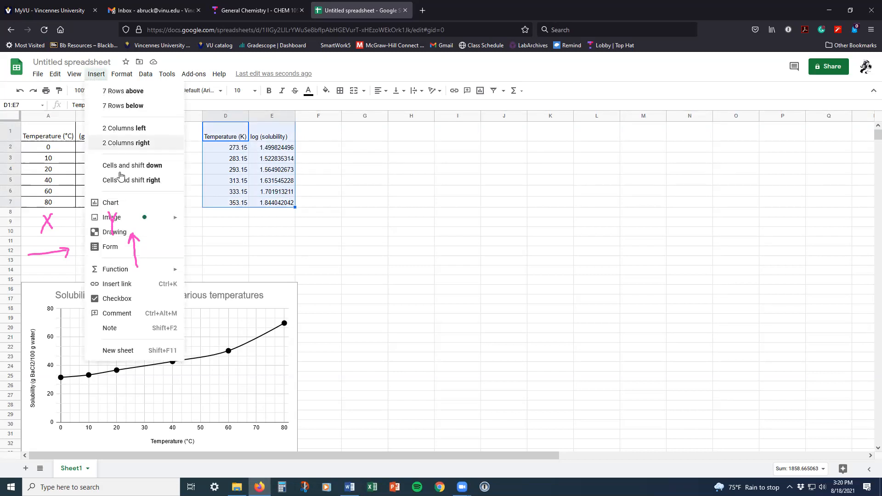
left_click(111, 202)
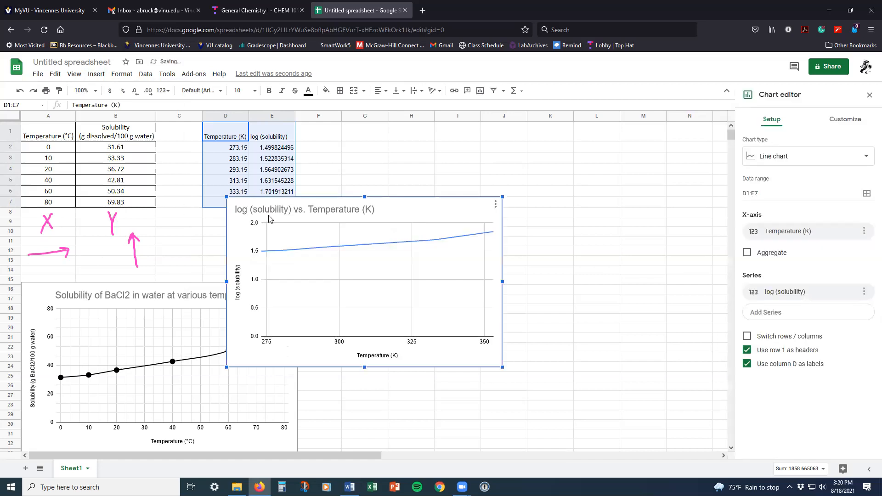
left_click_drag(407, 209, 563, 159)
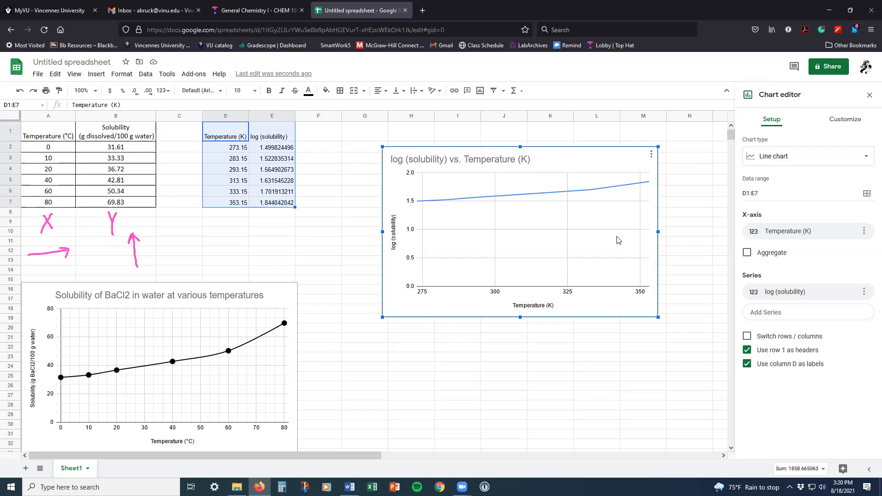
- Change the log solubility chart to a scatter chart and add a linear trendline to its series
left_click(782, 159)
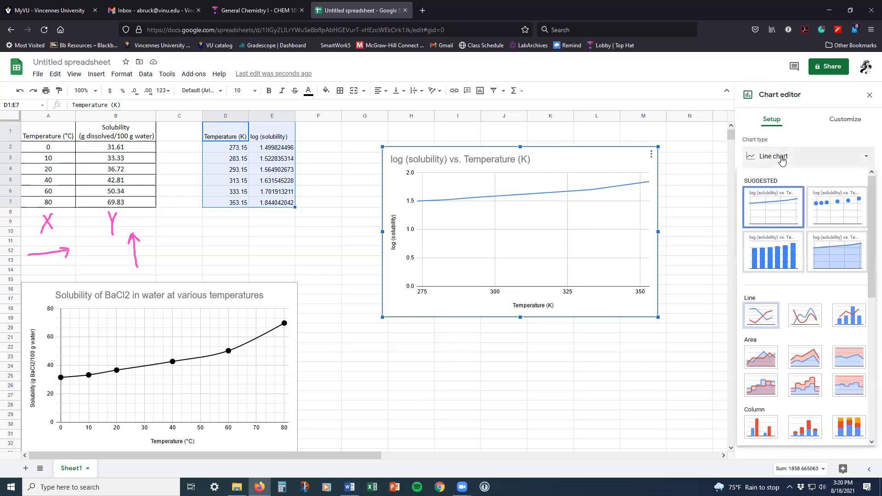
left_click(829, 199)
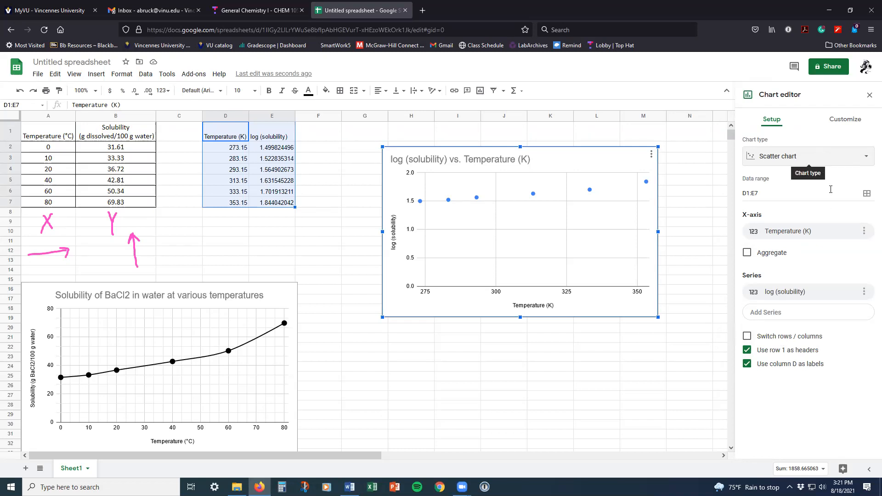
left_click(851, 121)
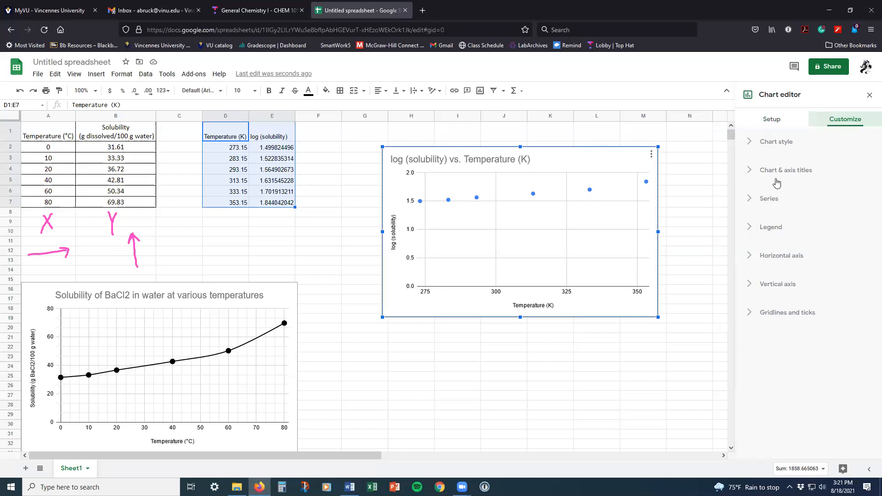
left_click(776, 199)
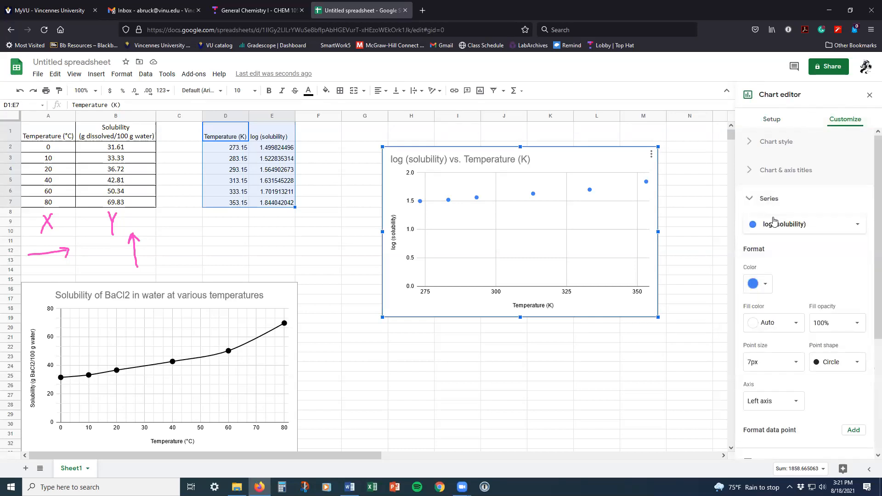
scroll(809, 237, "down", 4)
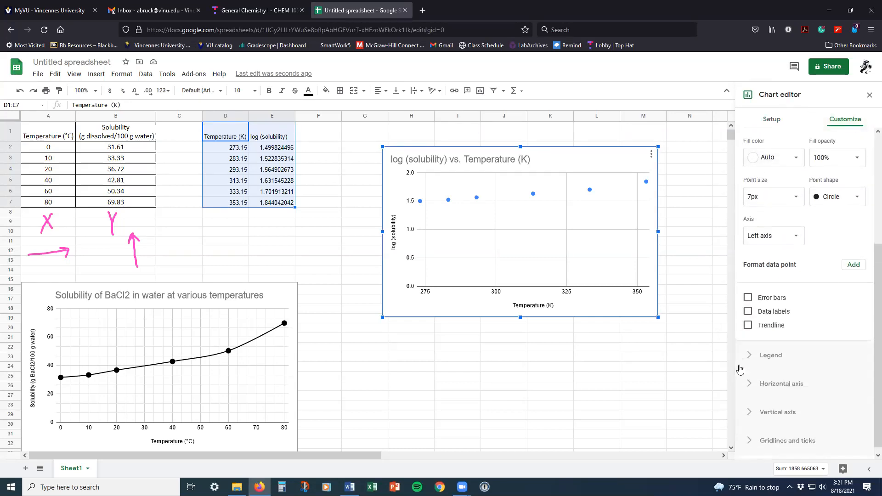
left_click(748, 325)
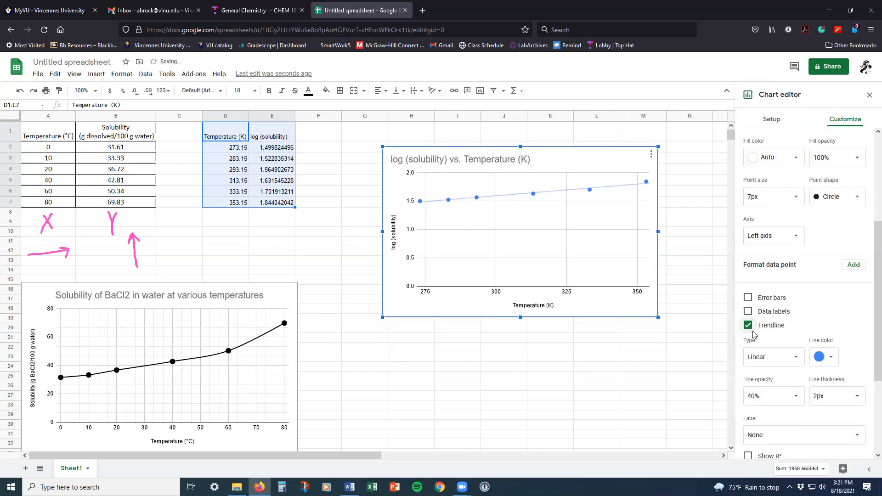
- Label the trendline with its equation and show its R² value
scroll(767, 359, "down", 1)
scroll(767, 358, "down", 3)
left_click(765, 353)
left_click(769, 380)
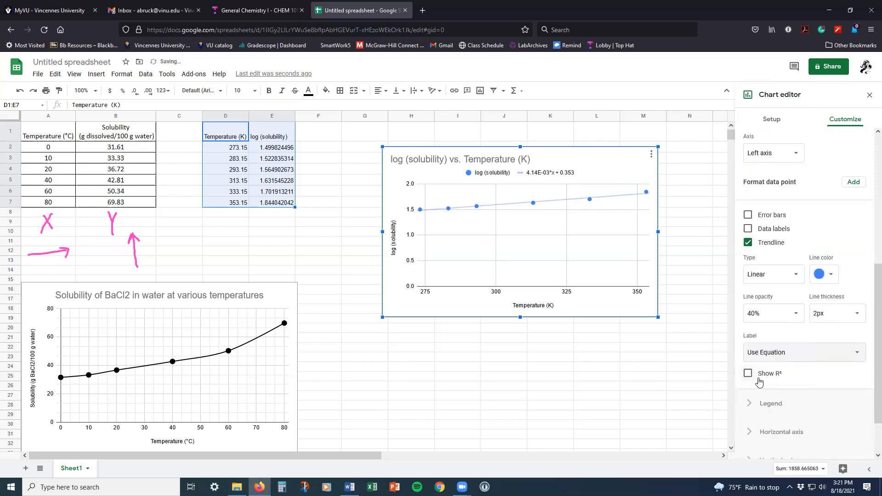
left_click(748, 373)
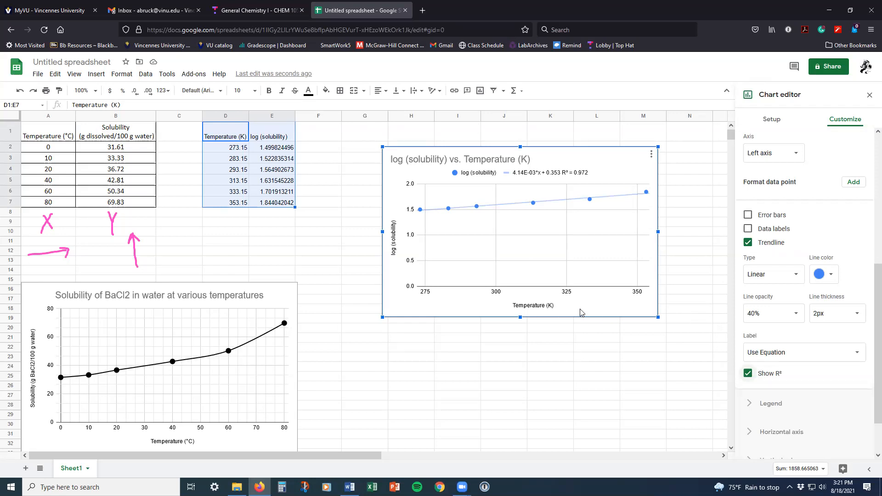
- Set the chart's background color to a dusty pink and its border color to black
scroll(793, 244, "up", 3)
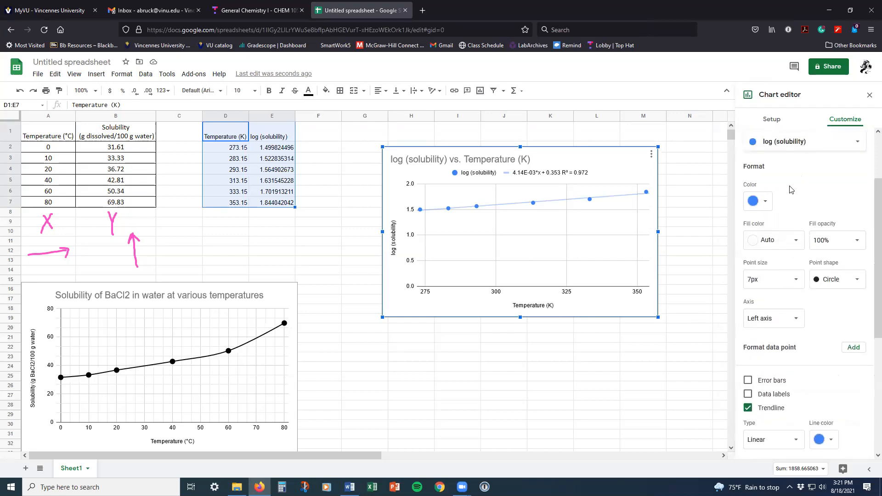
scroll(791, 190, "up", 2)
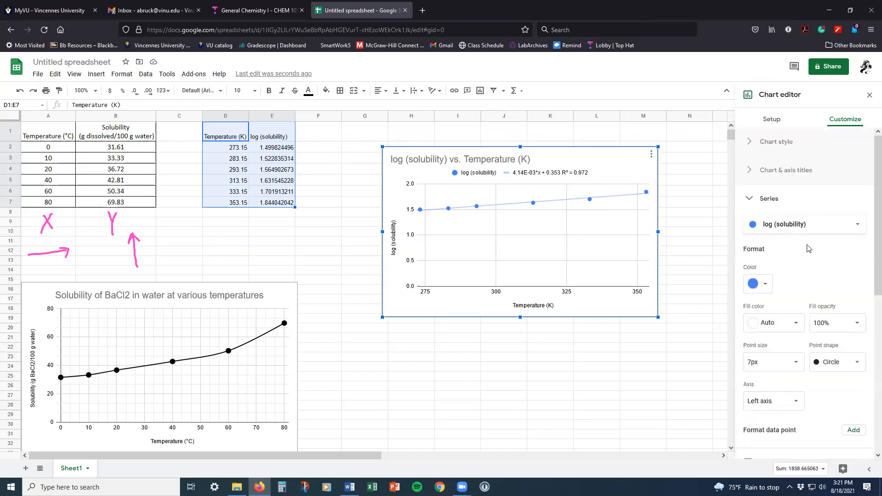
left_click(761, 209)
left_click(752, 146)
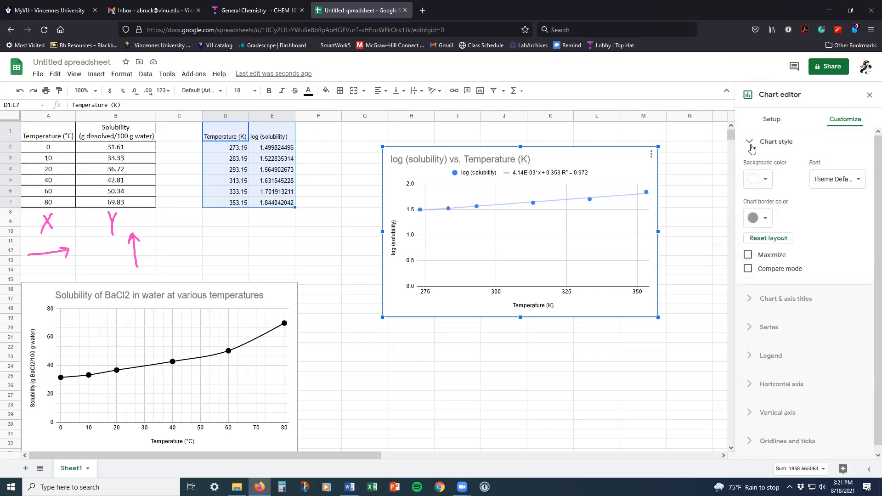
left_click(767, 181)
left_click(767, 183)
left_click(768, 181)
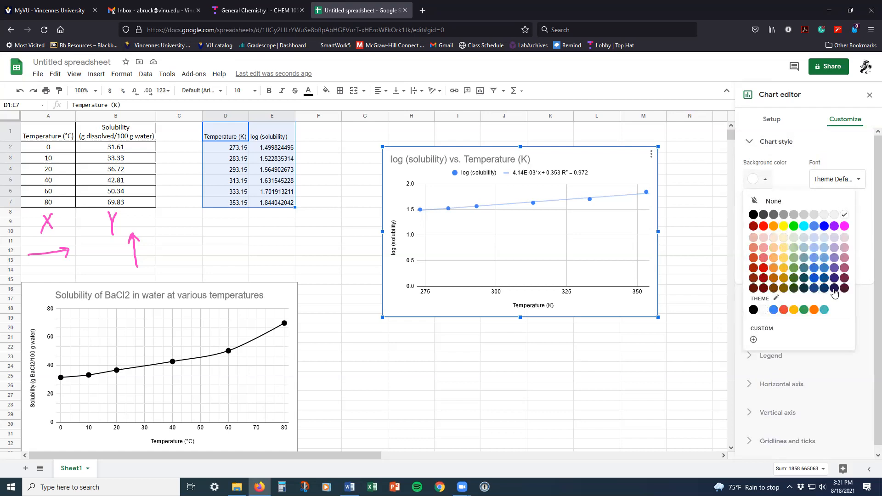
left_click(844, 248)
left_click(766, 218)
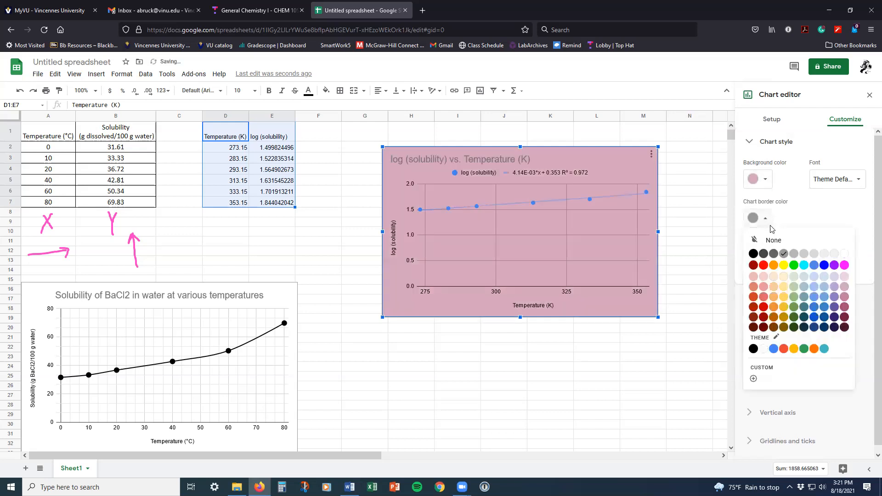
left_click(753, 254)
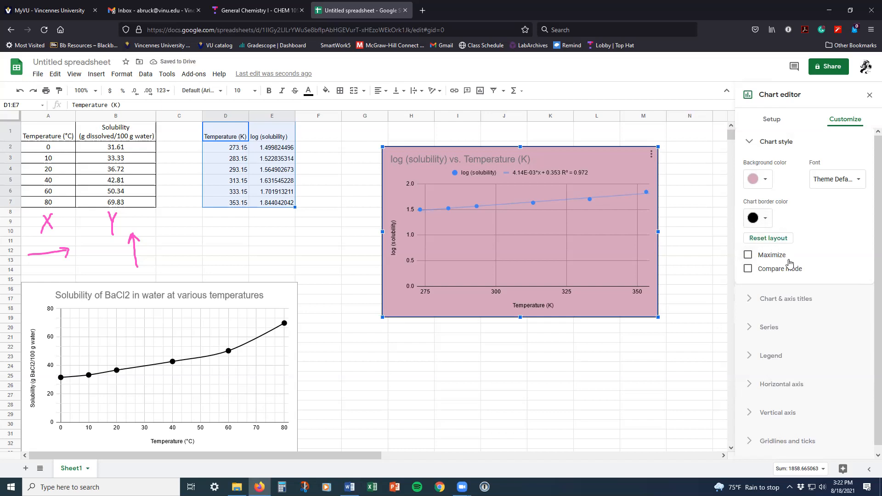
- Set the font of the whole log solubility chart to Comic Sans MS
left_click(828, 185)
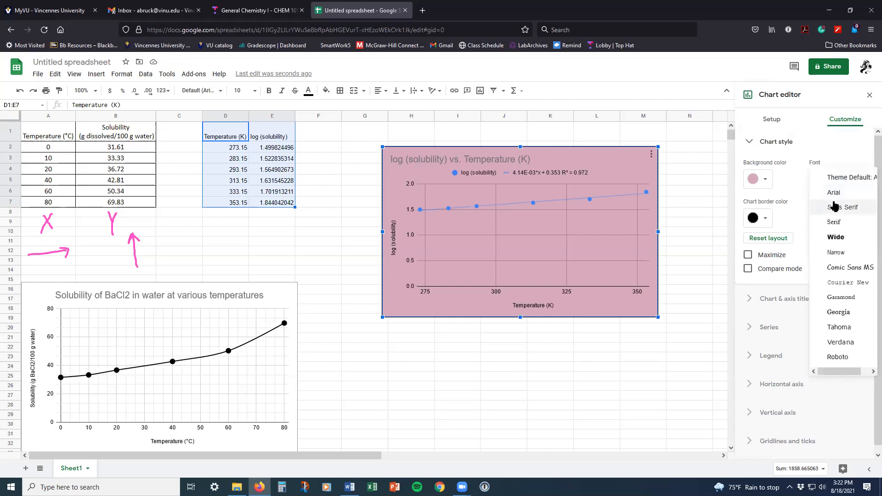
left_click(835, 213)
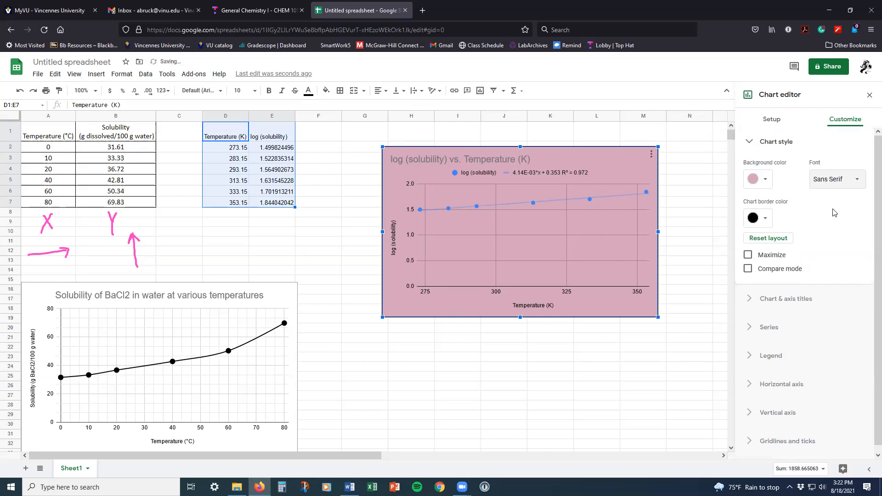
left_click(823, 185)
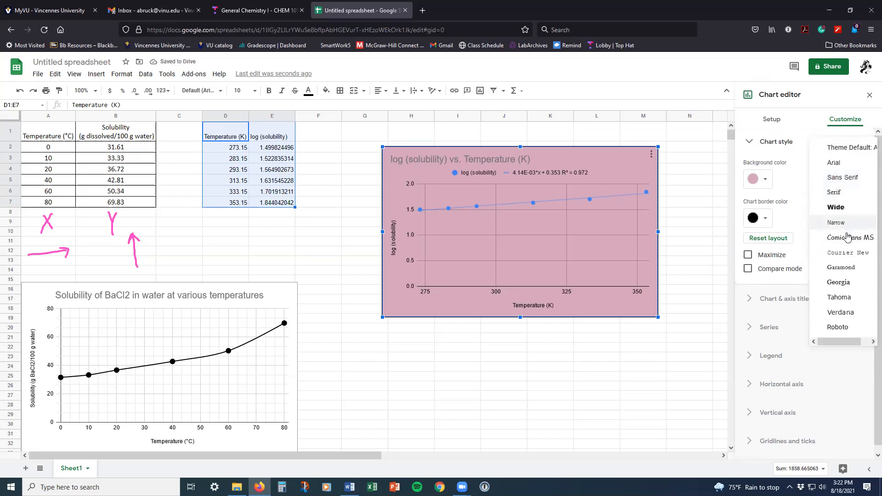
left_click(850, 238)
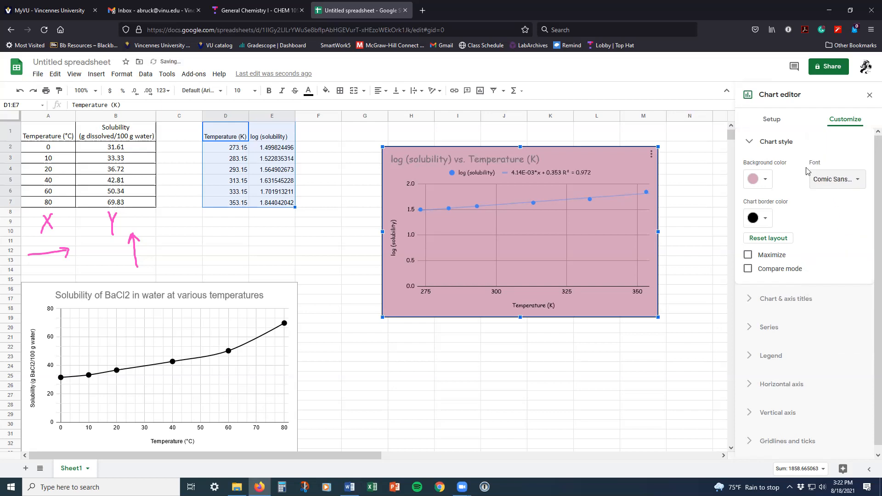
left_click(757, 144)
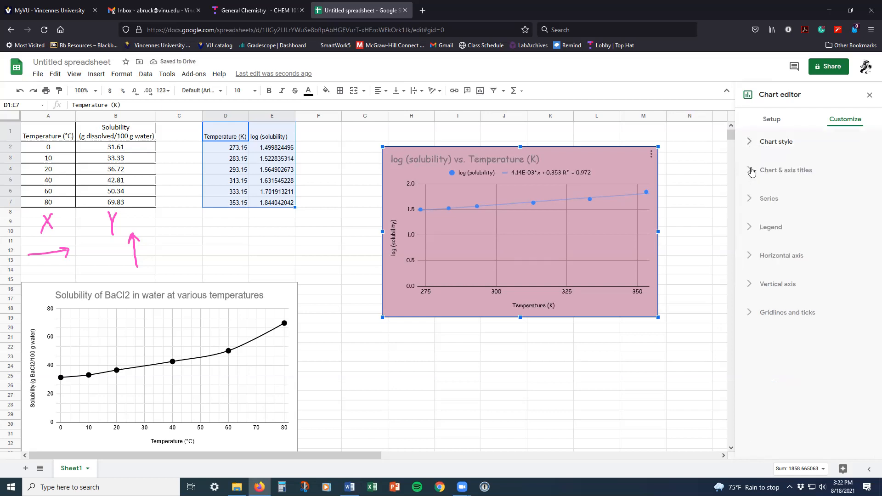
- Open the chart title and the vertical axis title for editing, leaving their text as it is
left_click(755, 169)
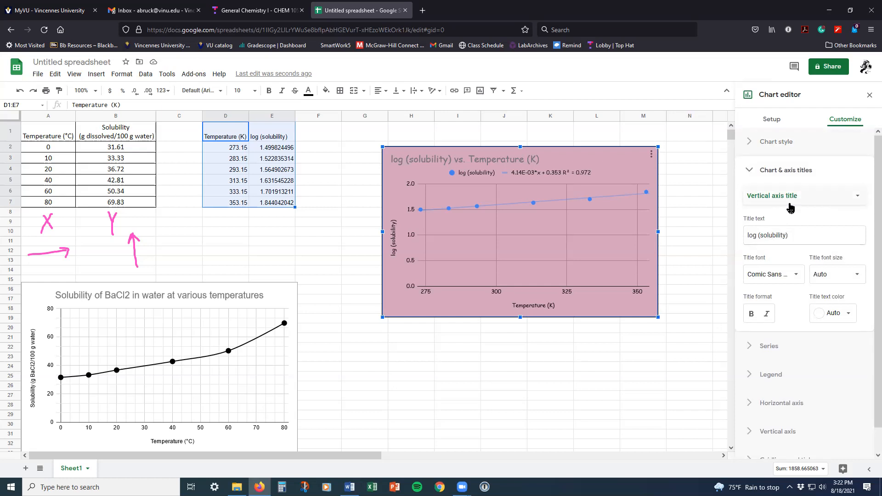
left_click(790, 197)
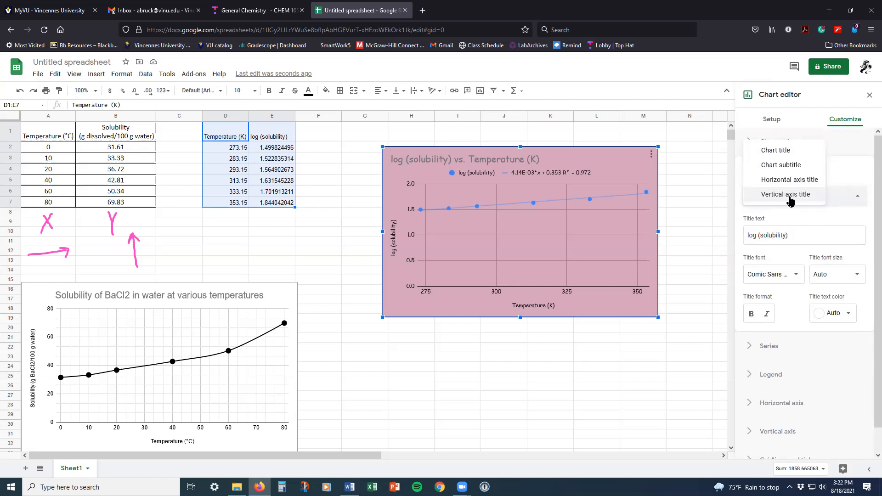
left_click(780, 152)
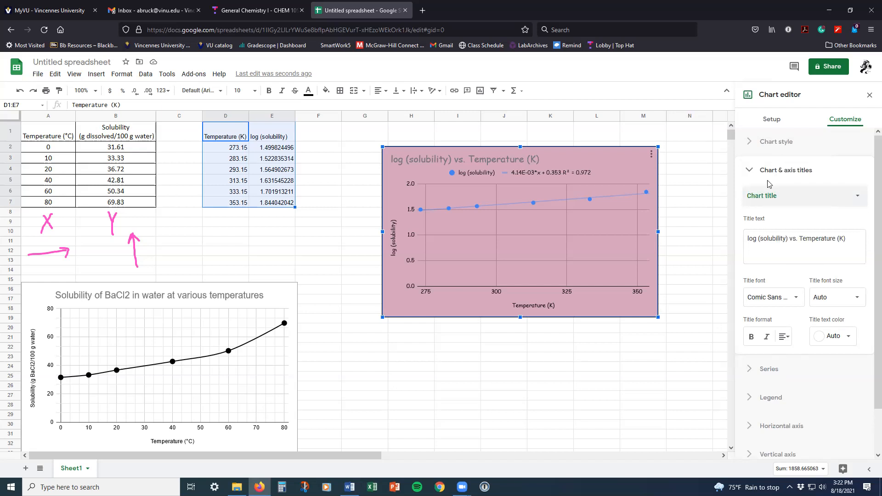
left_click(768, 201)
left_click(837, 201)
left_click(584, 158)
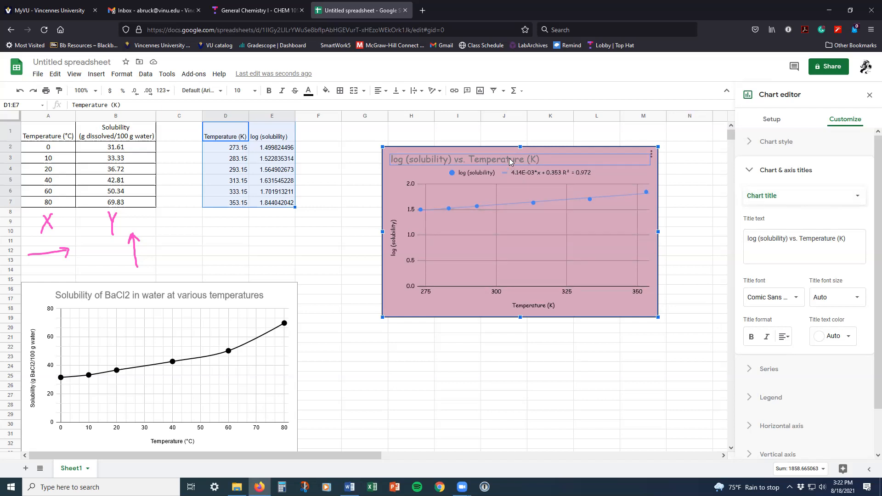
double_click(509, 159)
left_click(518, 161)
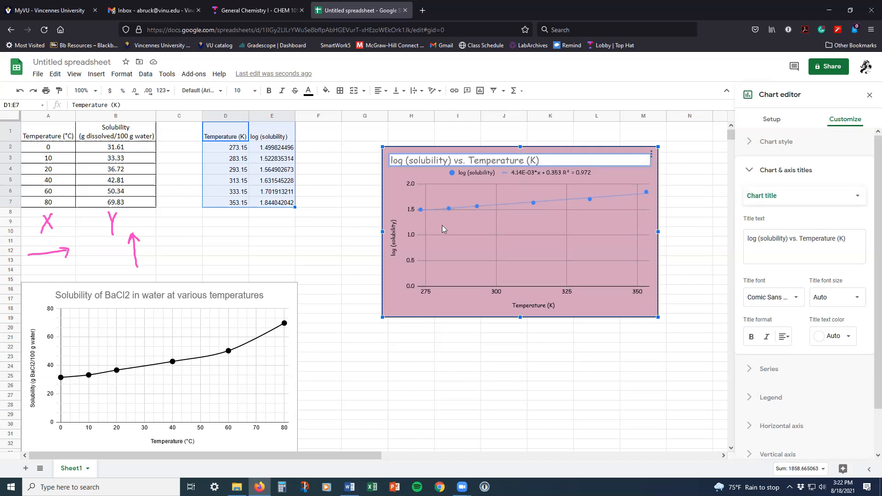
left_click(394, 244)
double_click(395, 248)
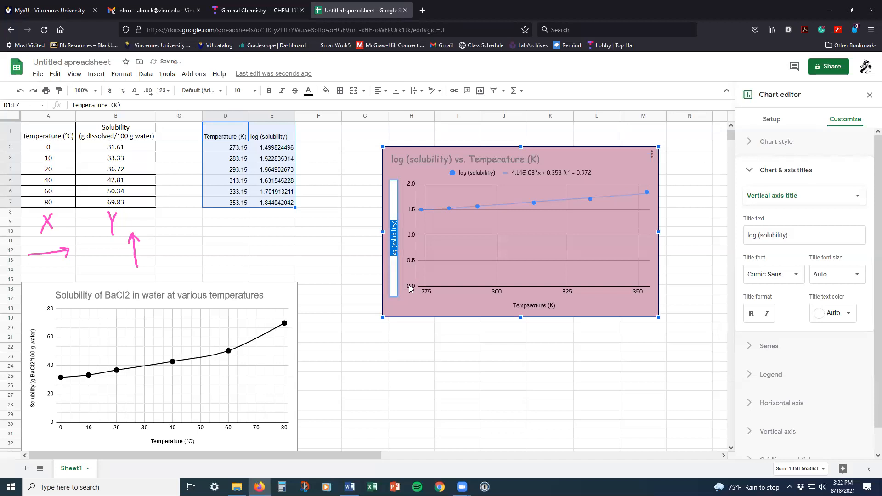
- Change the horizontal axis title of the log solubility chart to "Temperature (Kelvin)"
left_click(549, 307)
double_click(548, 307)
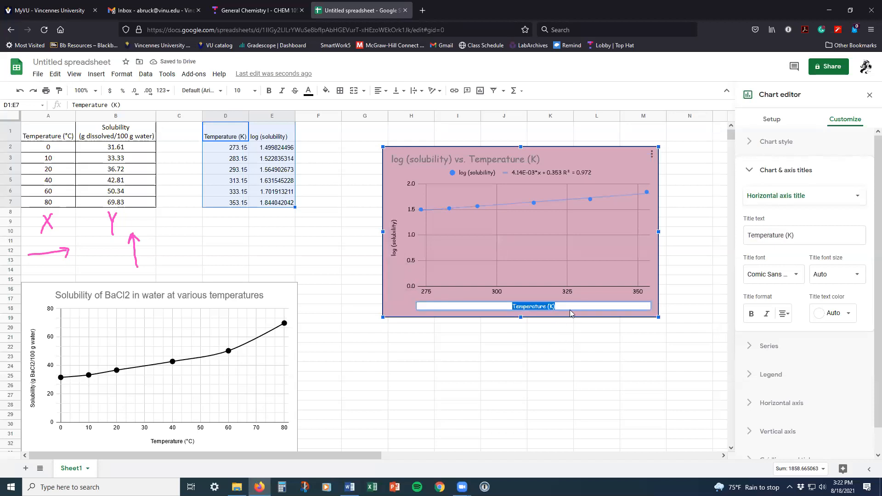
left_click(579, 306)
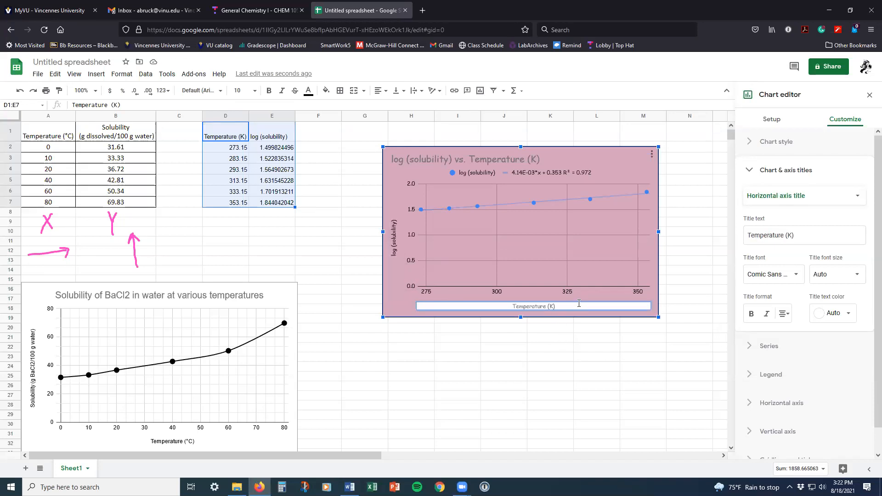
key("BackSpace")
key("BackSpace")
type("Kelvin)")
key("Return")
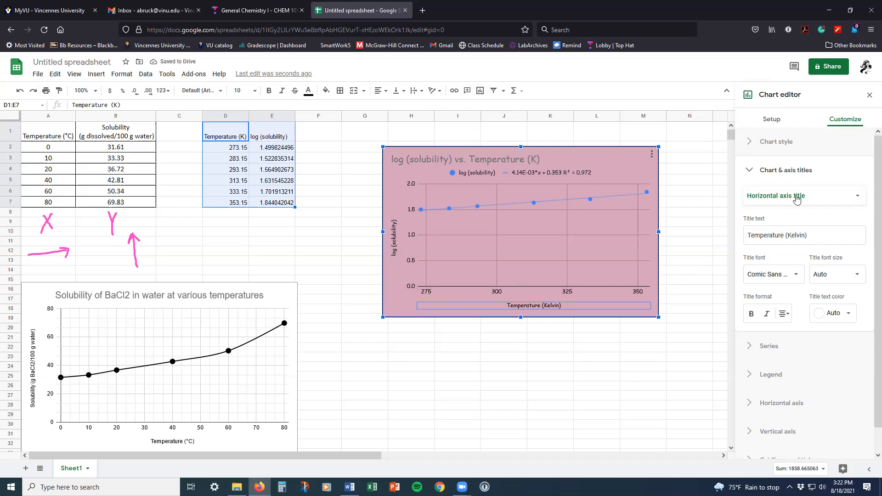
left_click(752, 174)
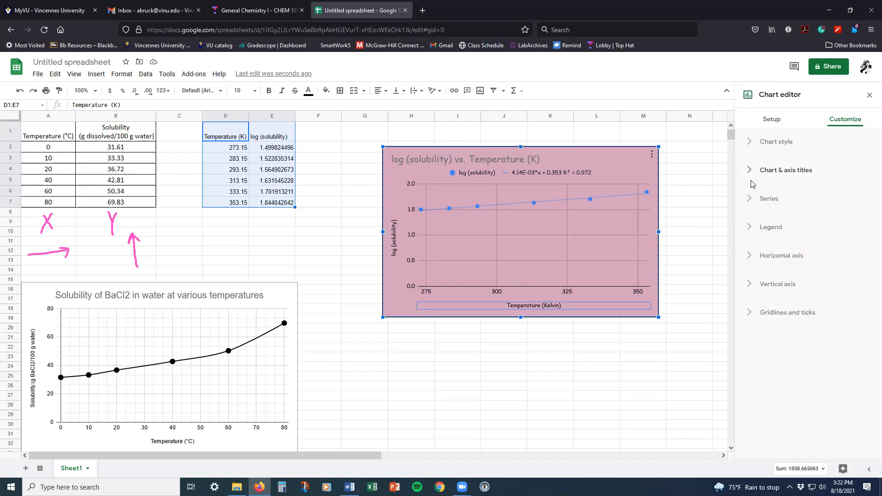
- Examine the horizontal axis options for label format, minimum and maximum, scale factor and number format
left_click(750, 260)
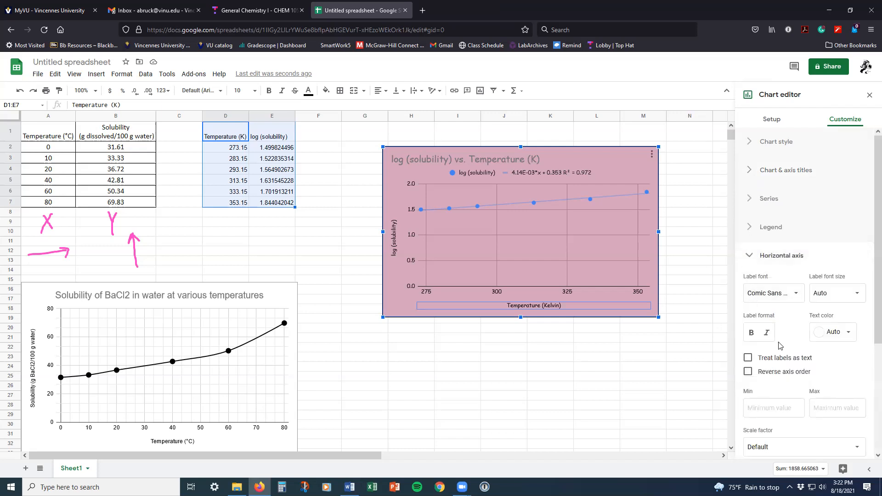
scroll(780, 345, "down", 4)
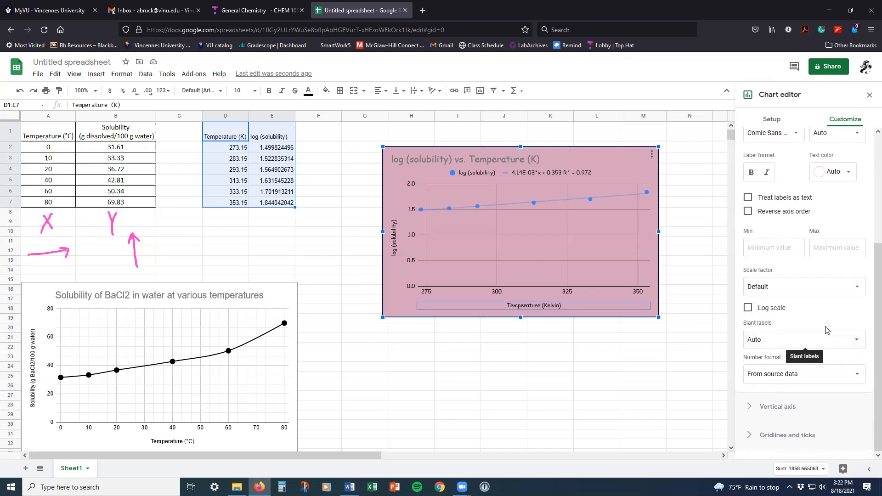
scroll(802, 296, "up", 5)
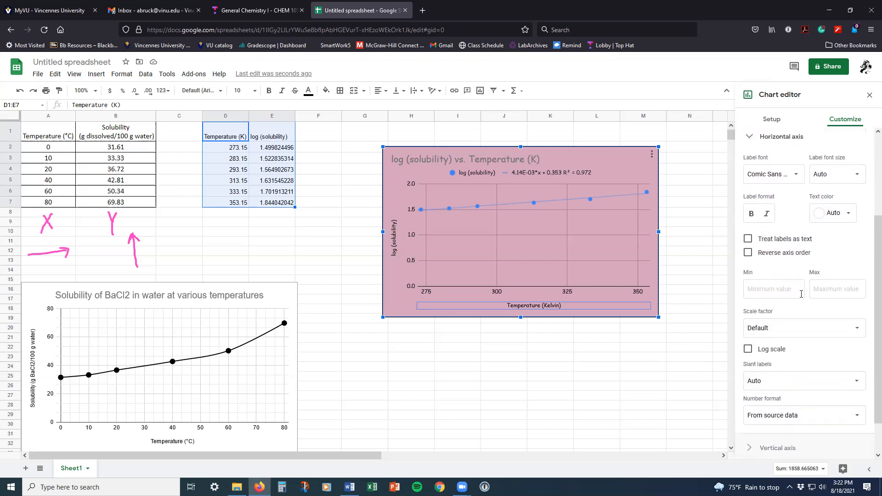
scroll(800, 365, "down", 5)
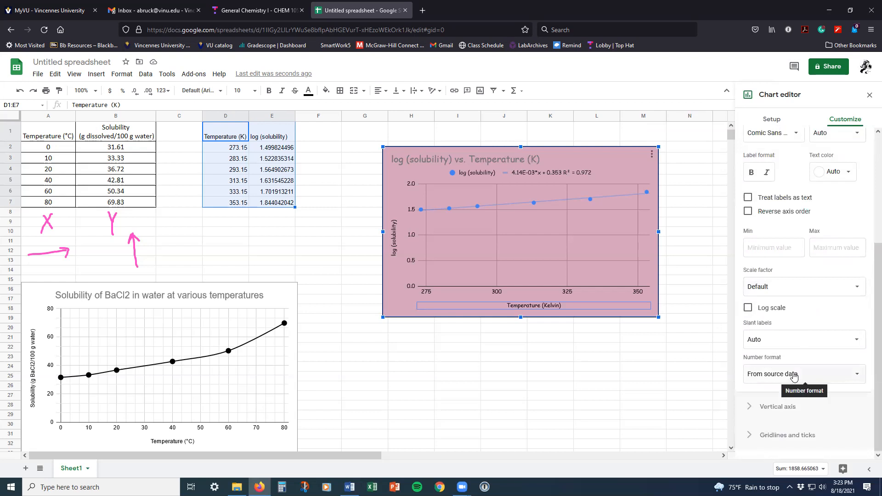
left_click(801, 288)
left_click(805, 286)
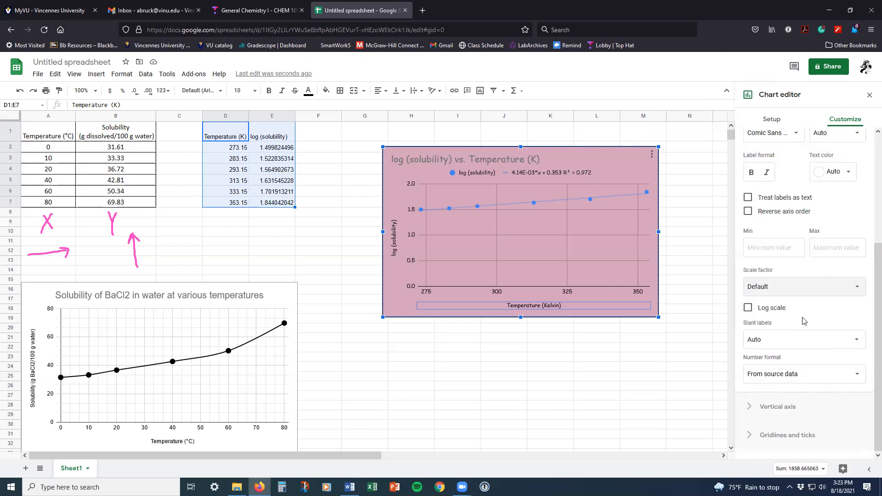
- Add minor gridlines to the horizontal axis of the log solubility chart and color them black
left_click(771, 435)
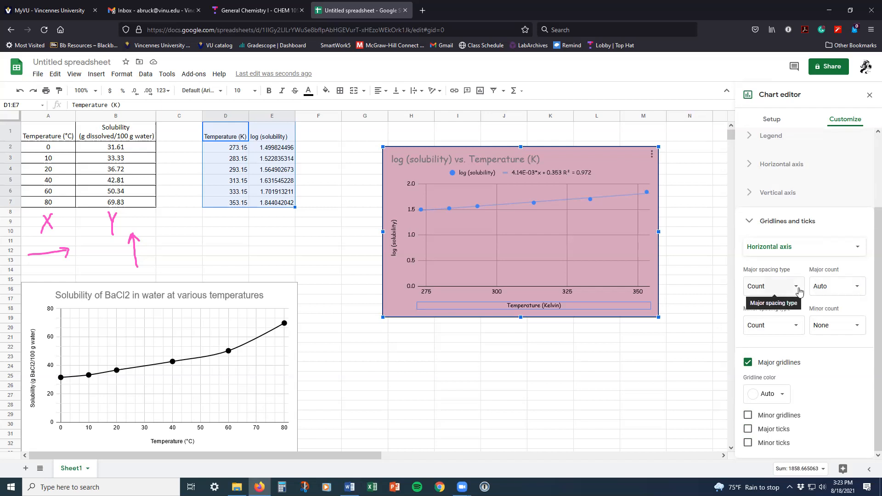
left_click(836, 288)
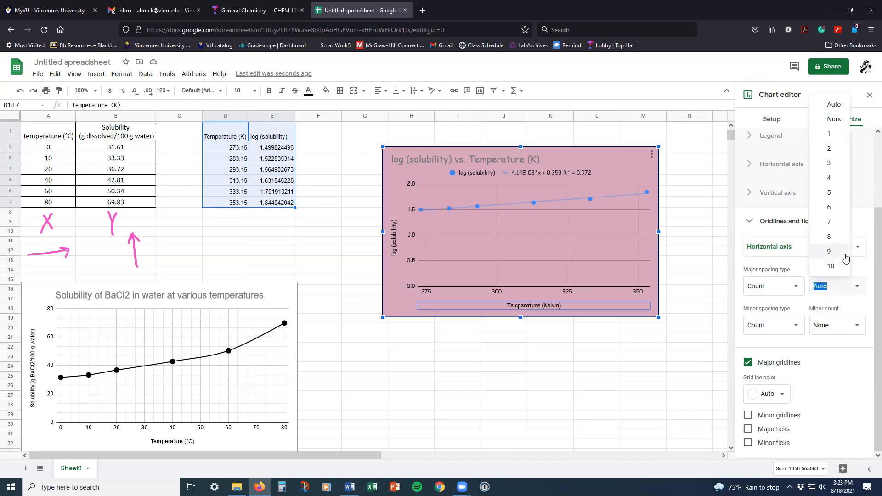
left_click(840, 286)
left_click(786, 328)
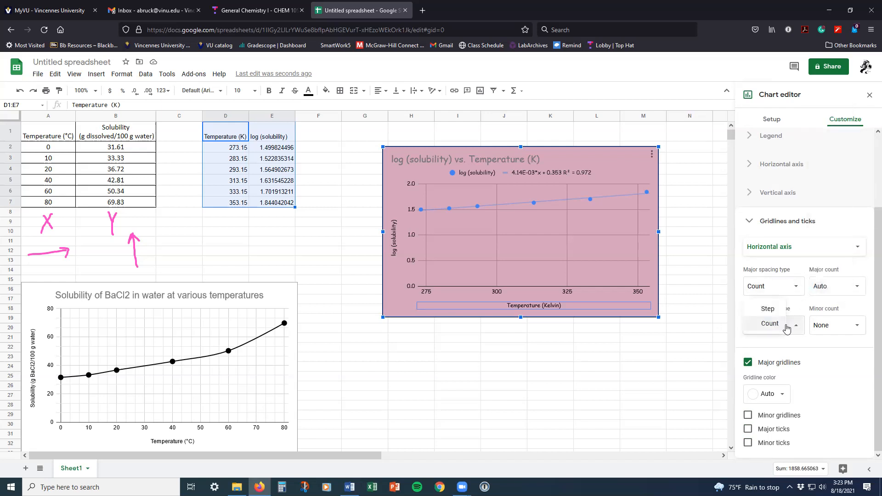
left_click(785, 326)
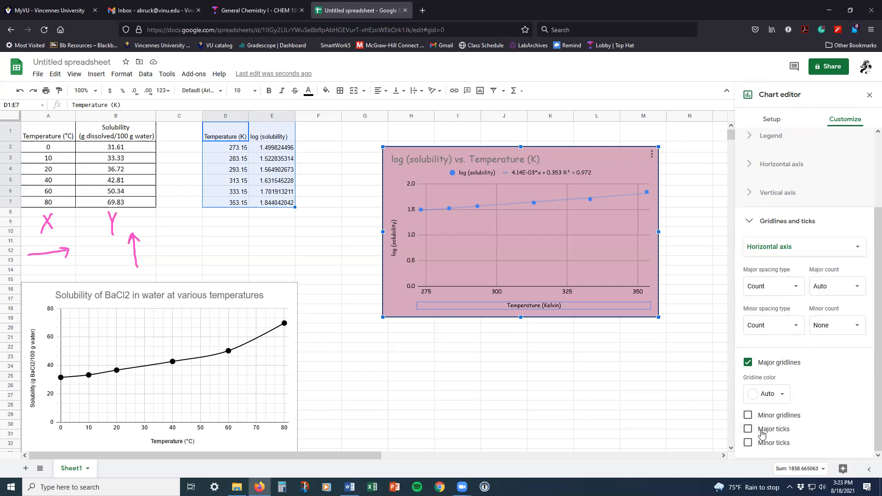
left_click(767, 416)
scroll(804, 408, "down", 2)
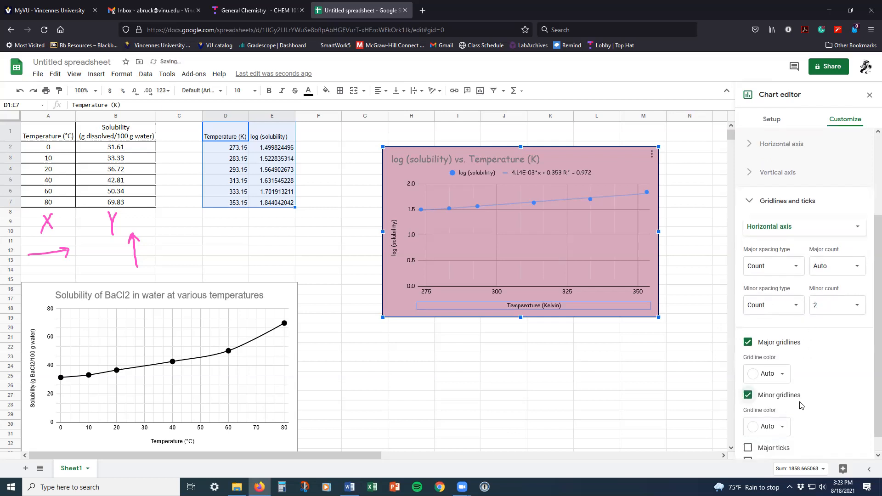
left_click(782, 409)
left_click(753, 358)
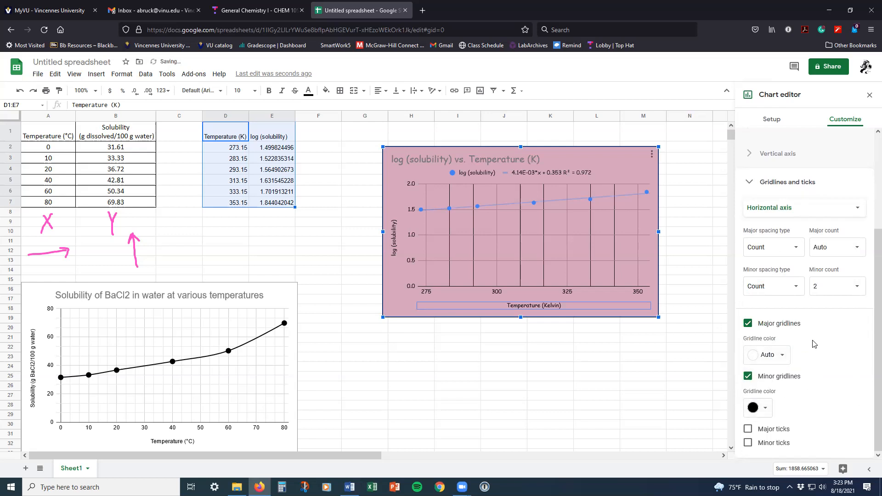
- Add minor gridlines to the vertical axis of the log solubility chart, color them black, and deselect the chart
scroll(807, 337, "up", 6)
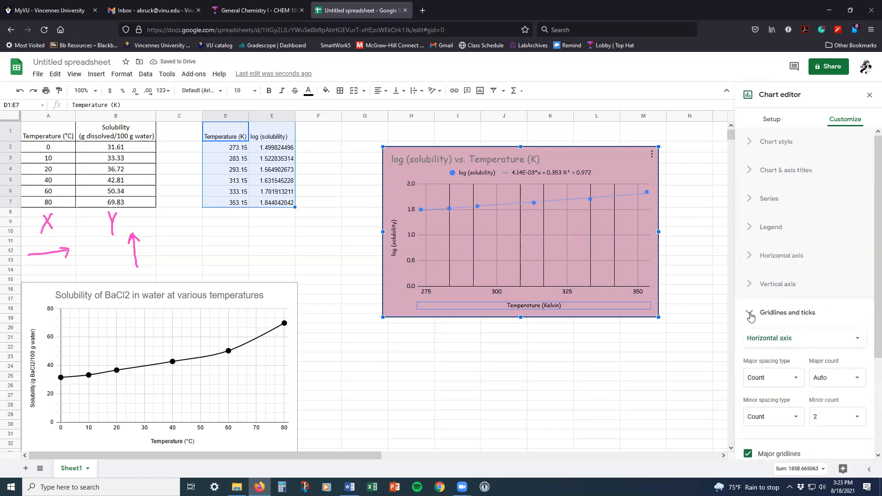
left_click(765, 339)
left_click(770, 355)
scroll(808, 381, "down", 4)
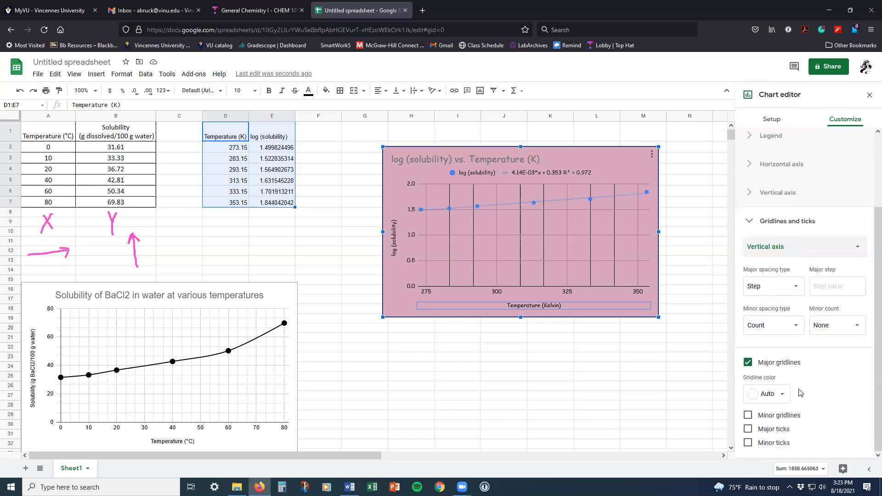
left_click(777, 415)
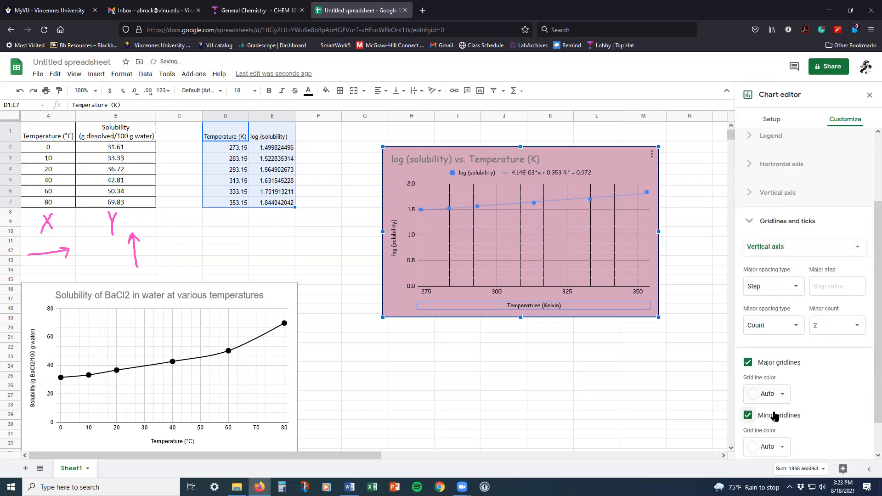
left_click(773, 447)
left_click(754, 398)
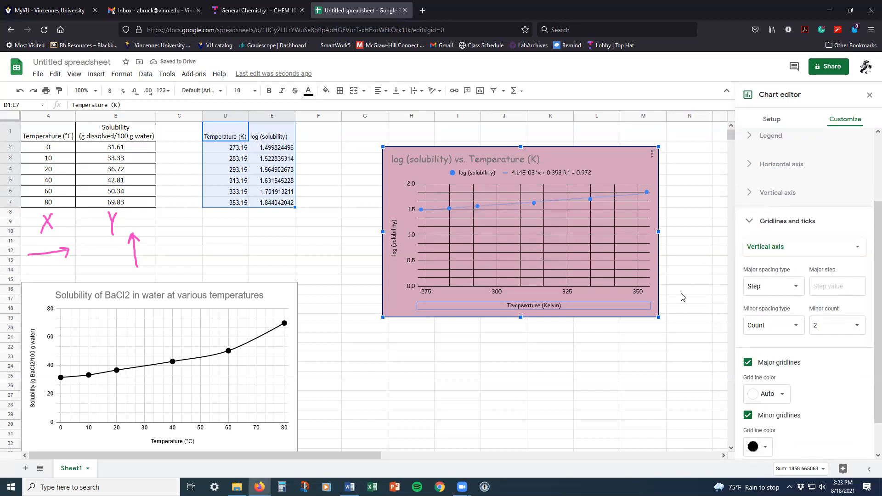
left_click(598, 350)
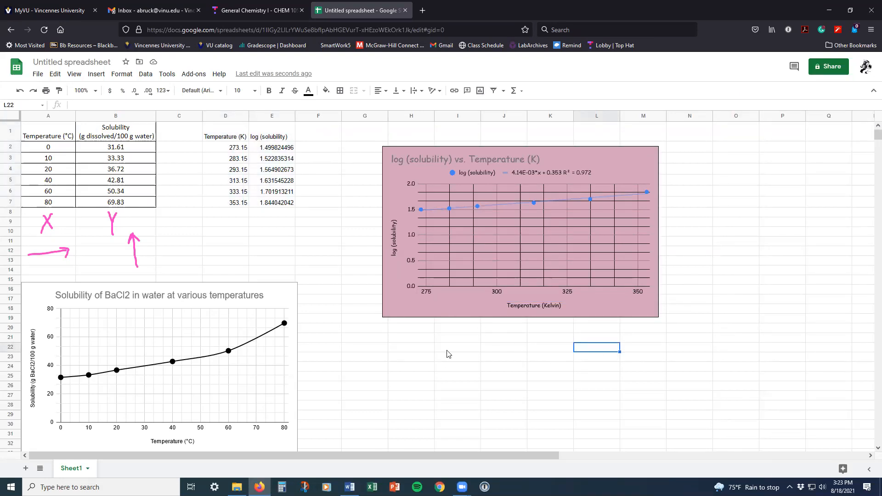
- Reopen the log solubility chart for editing and set its background color to None
left_click(439, 311)
double_click(439, 307)
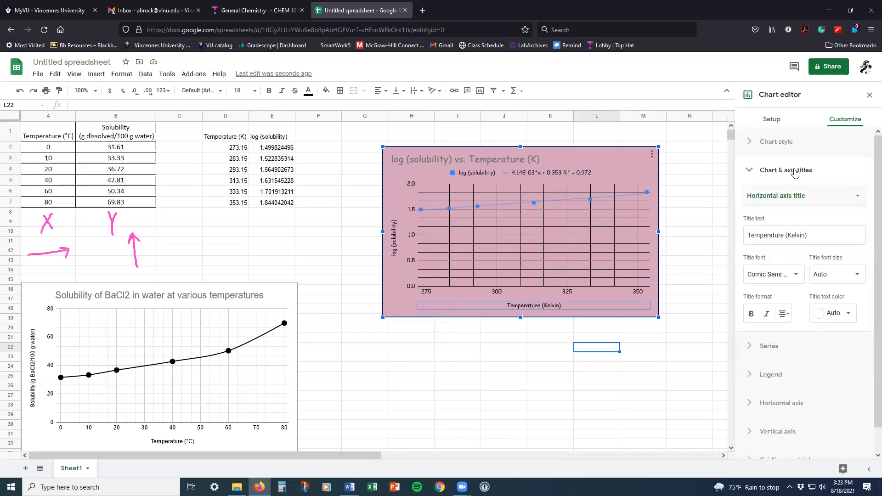
left_click(777, 145)
left_click(759, 180)
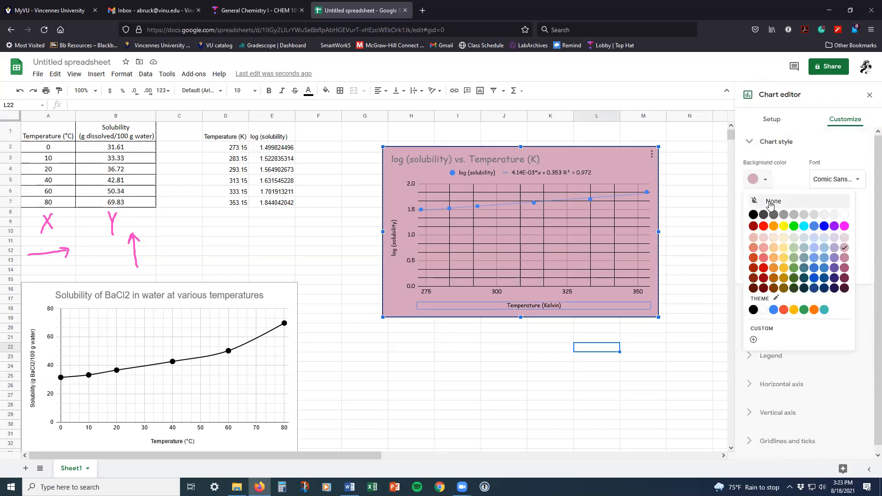
left_click(771, 203)
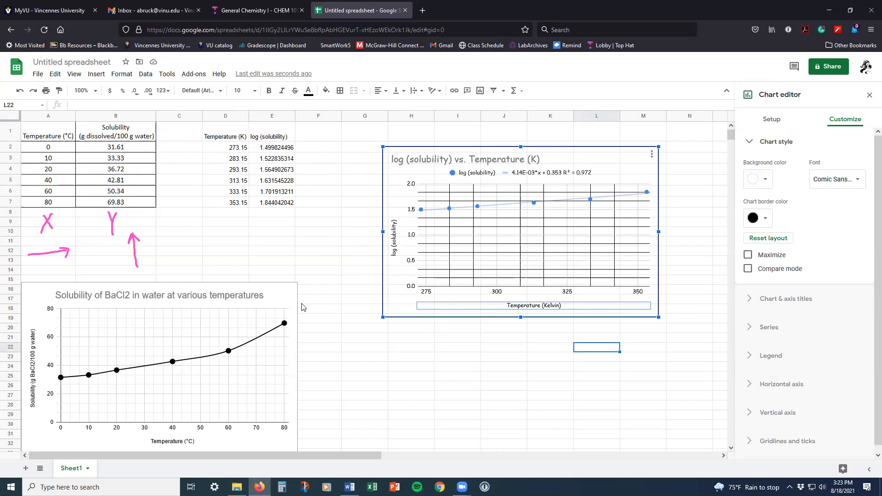
scroll(321, 299, "down", 2)
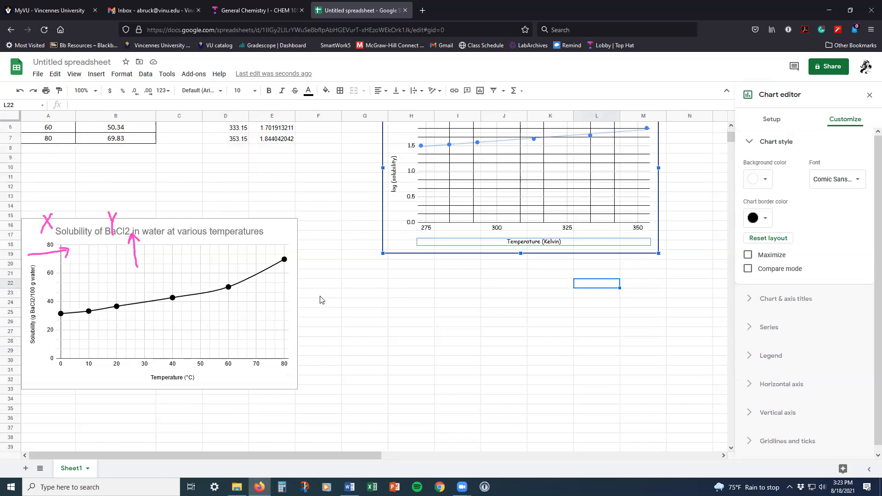
scroll(321, 299, "up", 2)
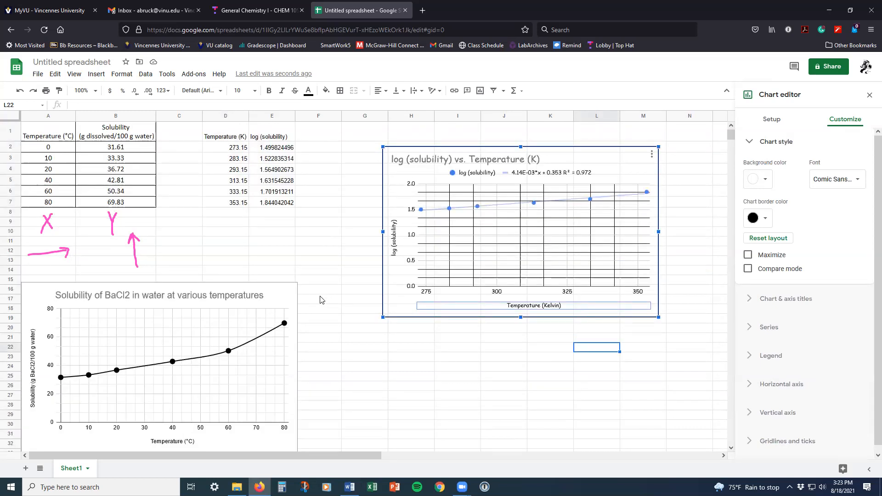